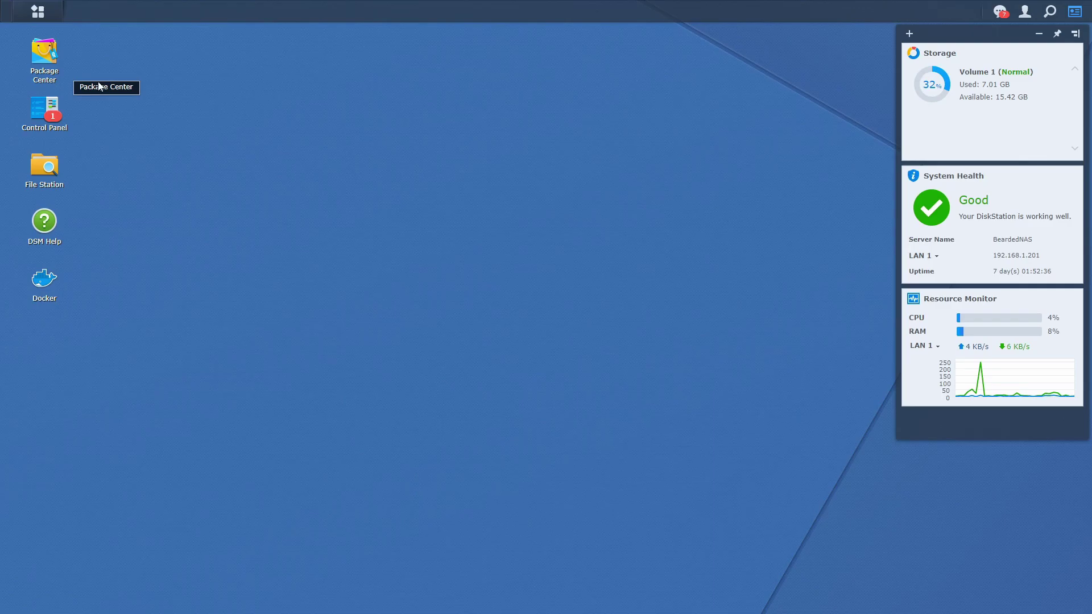
Step: Search the Package Center for Plex and install the Plex Media Server package
{"action": "double_click", "coordinate": [41, 65]}
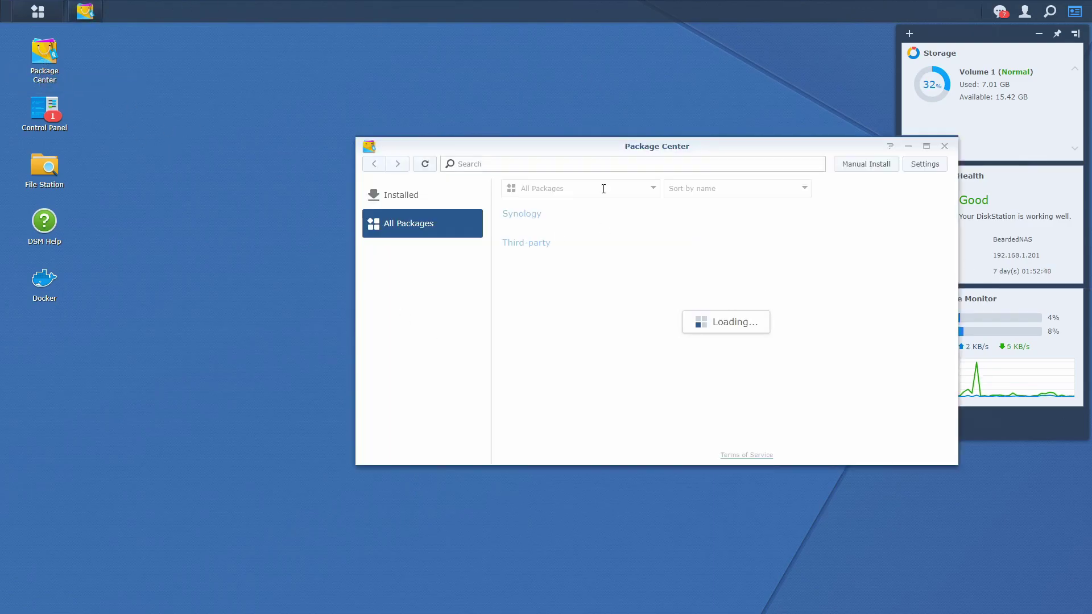
{"action": "left_click", "coordinate": [603, 166]}
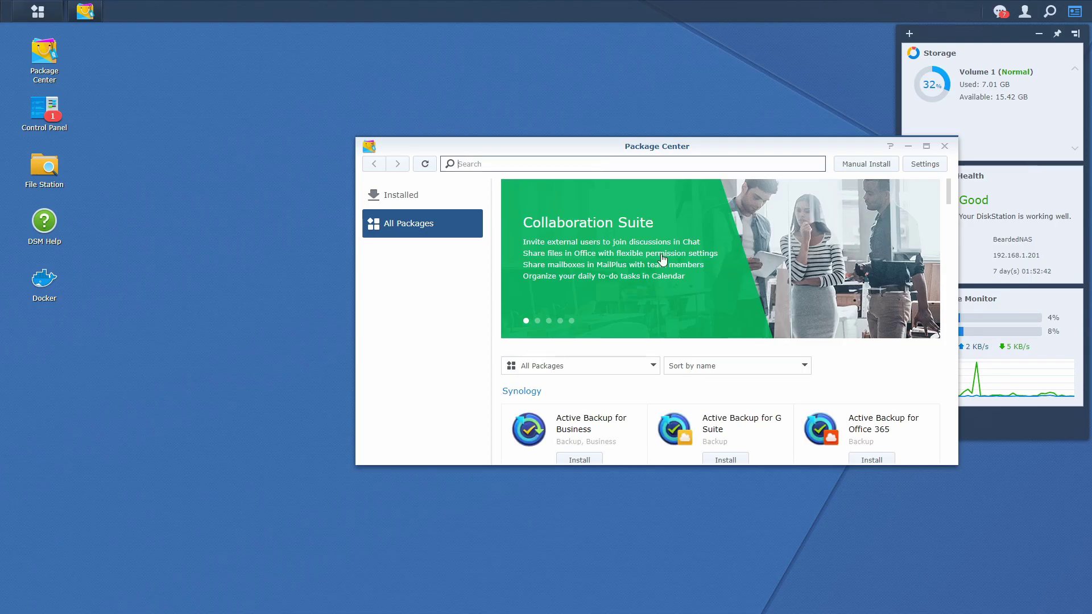
{"action": "type", "text": "Plex"}
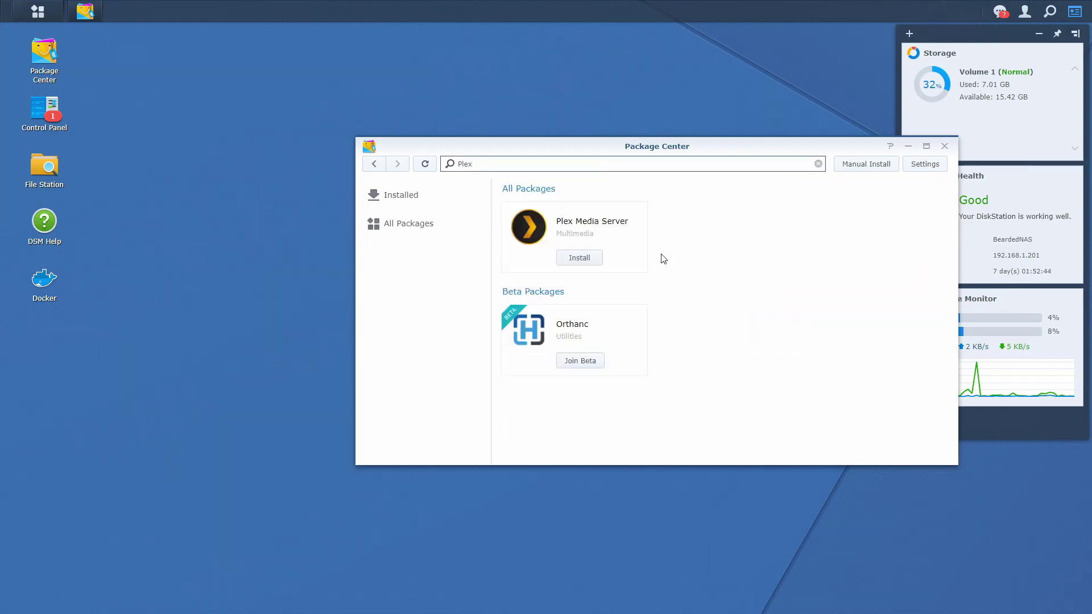
{"action": "left_click", "coordinate": [570, 257]}
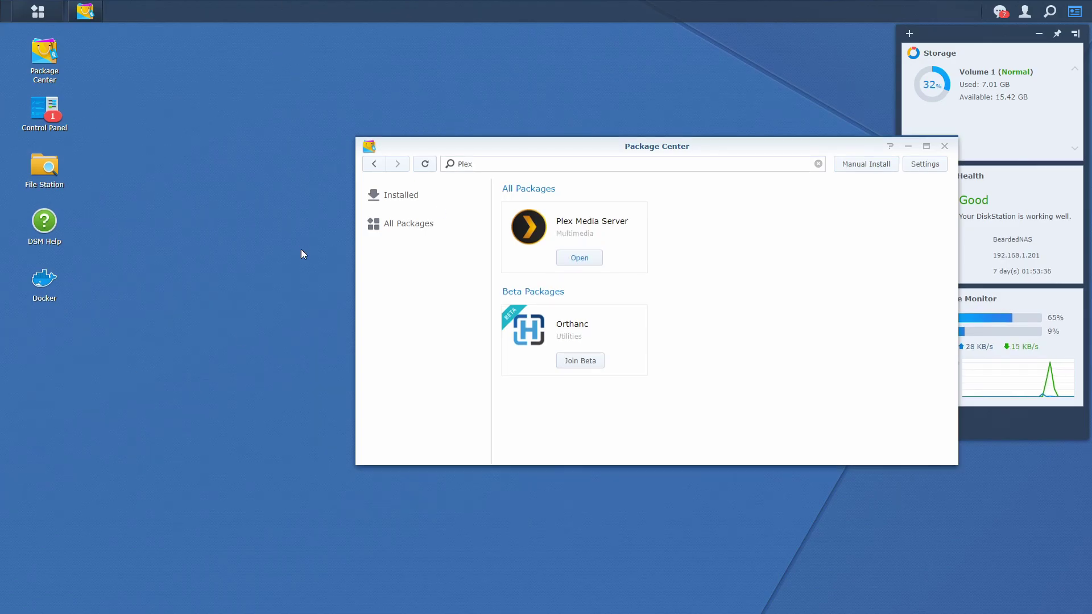
Step: Launch Plex Media Server from the Main Menu, then uninstall it and close Package Center
{"action": "left_click", "coordinate": [37, 12]}
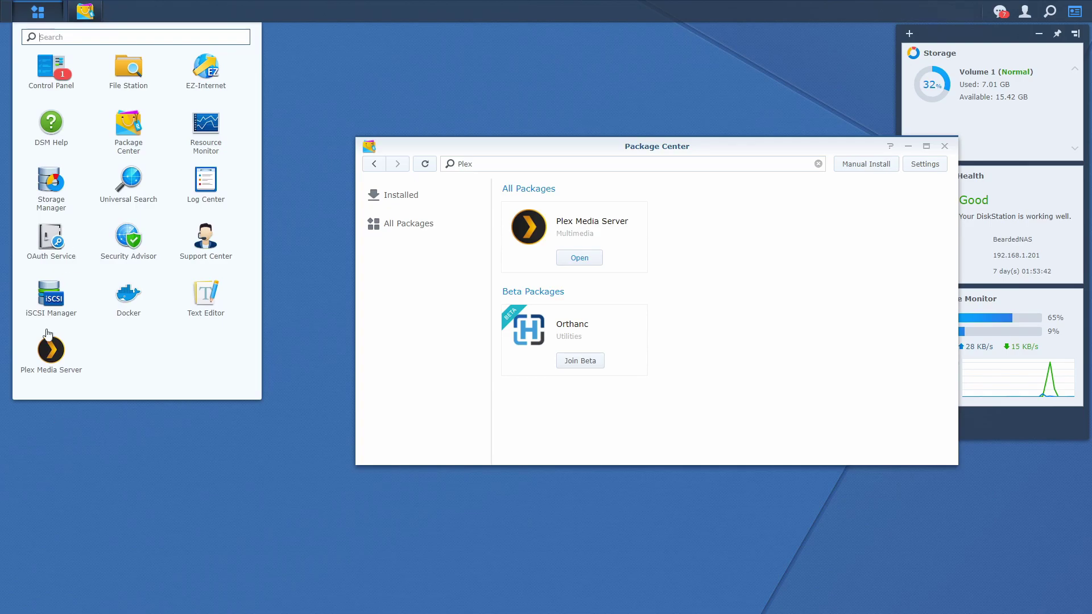
{"action": "left_click", "coordinate": [43, 350]}
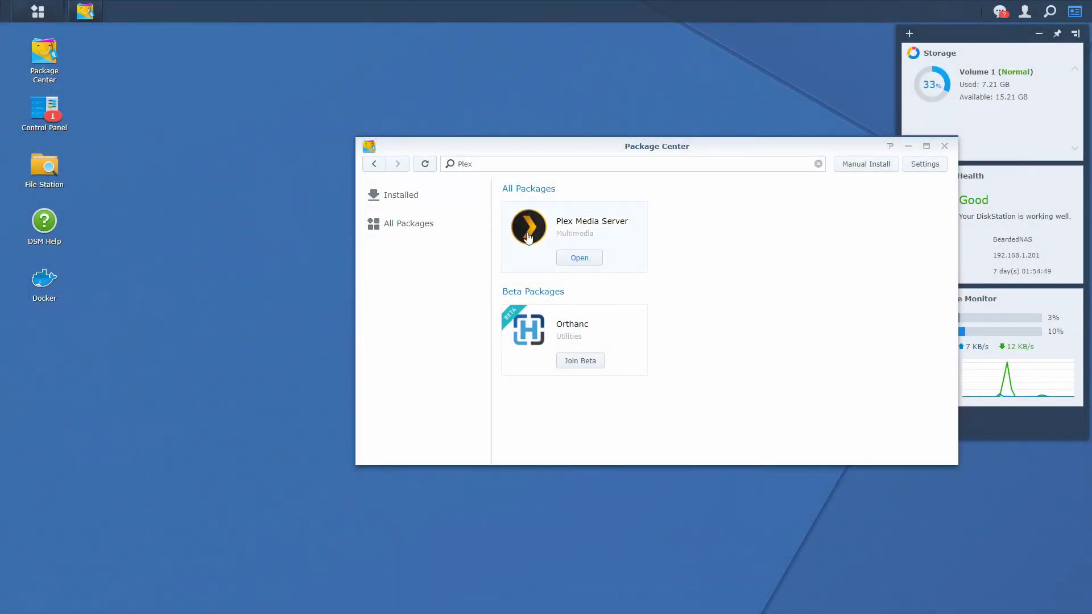
{"action": "left_click", "coordinate": [618, 252]}
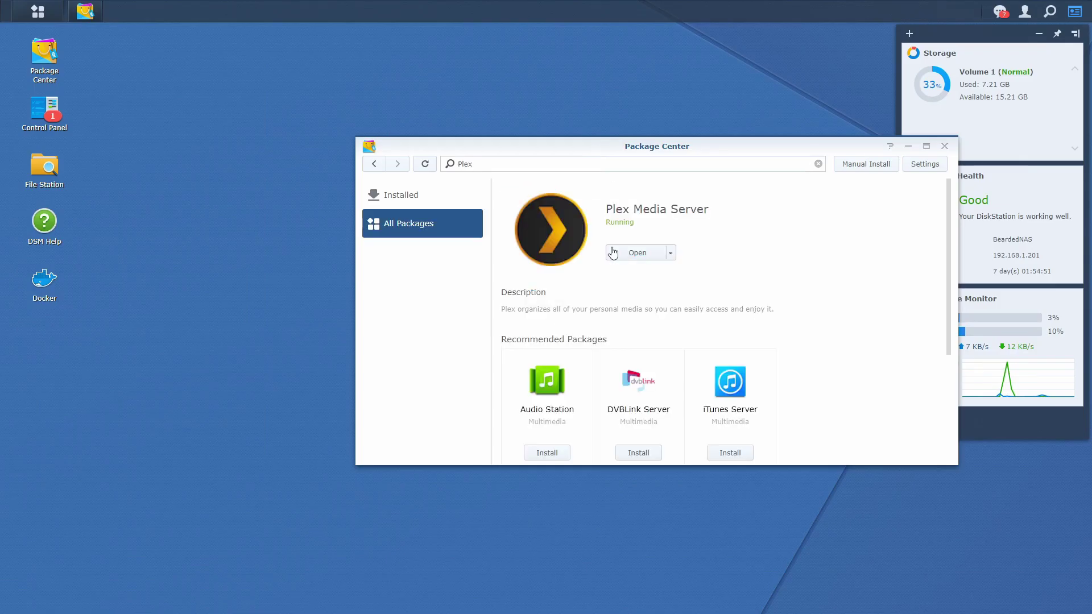
{"action": "left_click", "coordinate": [668, 244]}
{"action": "left_click", "coordinate": [637, 279]}
{"action": "left_click", "coordinate": [690, 319]}
{"action": "left_click", "coordinate": [656, 322]}
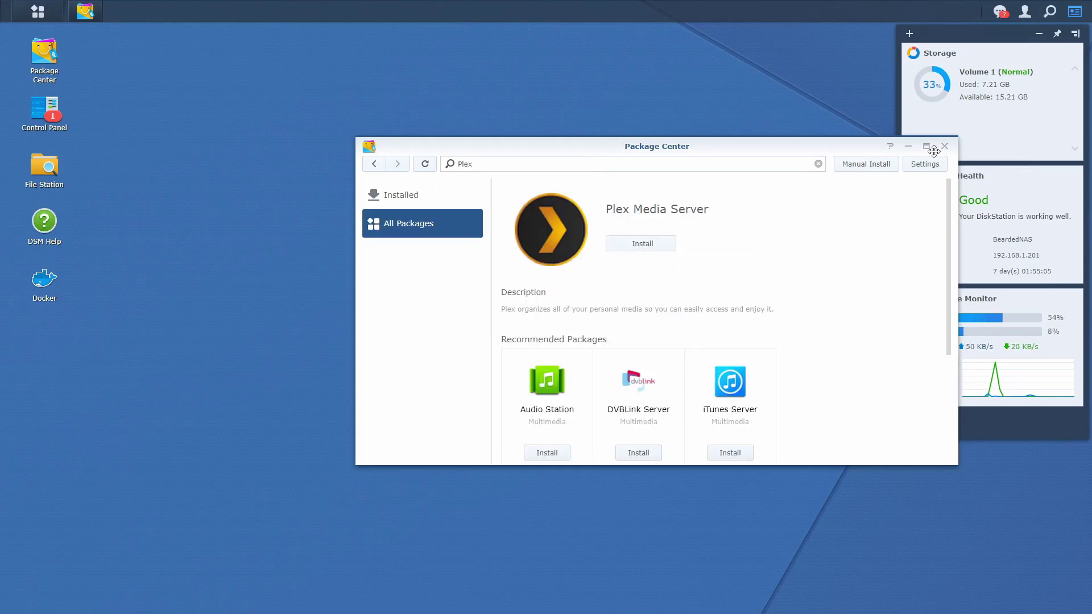
{"action": "left_click", "coordinate": [944, 147]}
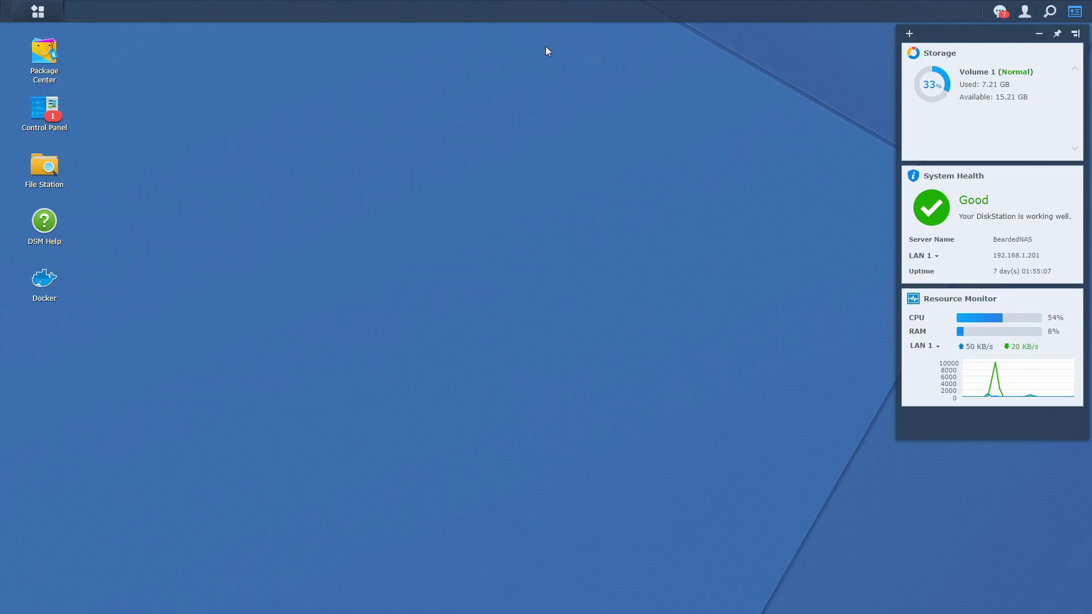
Step: Create a folder named plex inside the docker share in File Station
{"action": "left_click", "coordinate": [44, 288]}
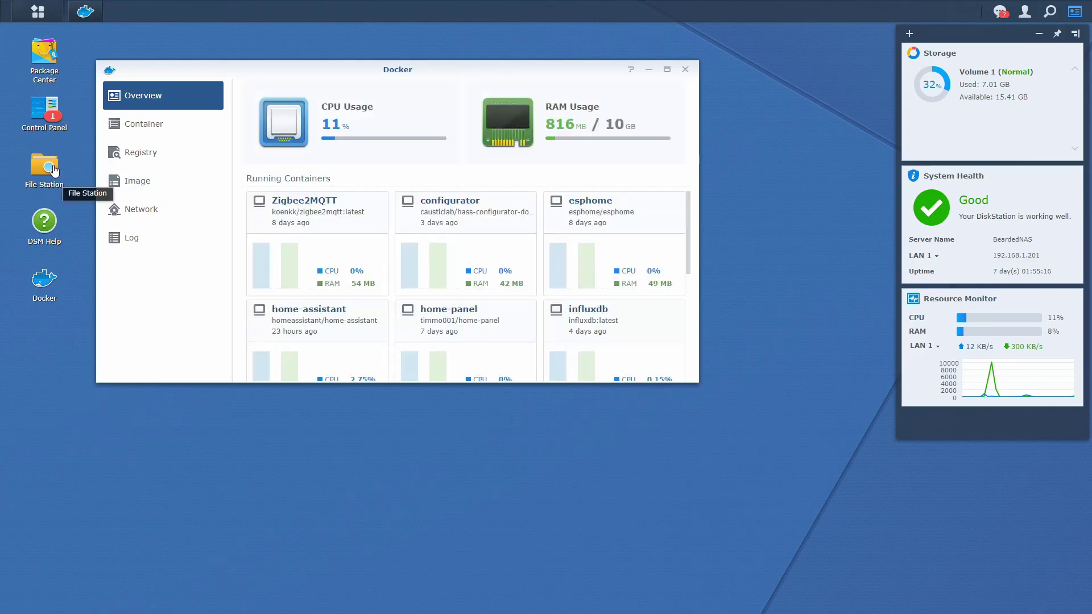
{"action": "left_click", "coordinate": [53, 169]}
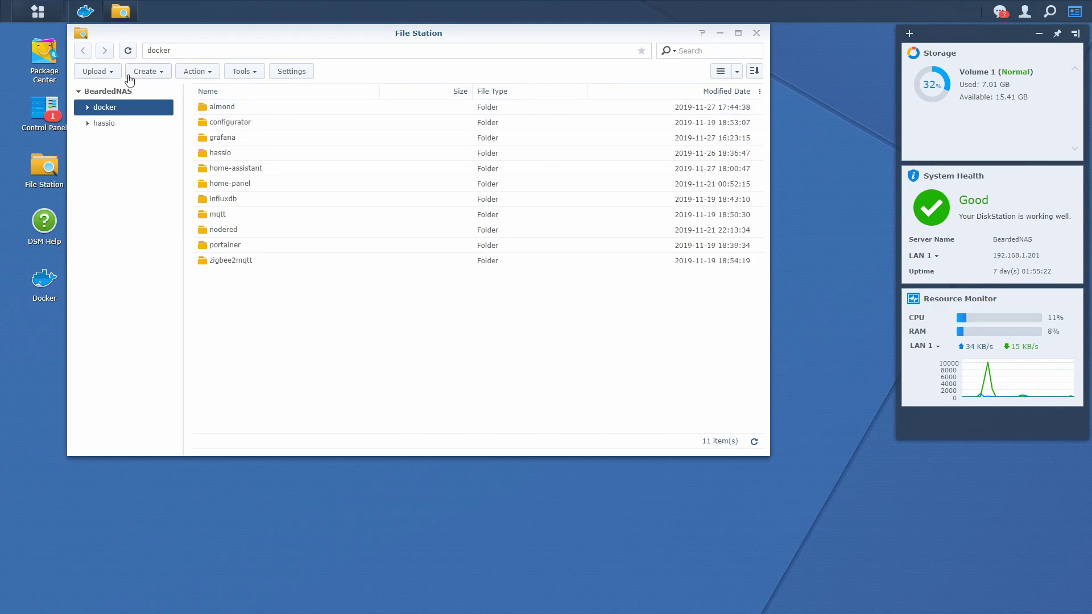
{"action": "left_click", "coordinate": [165, 80]}
{"action": "left_click", "coordinate": [166, 89]}
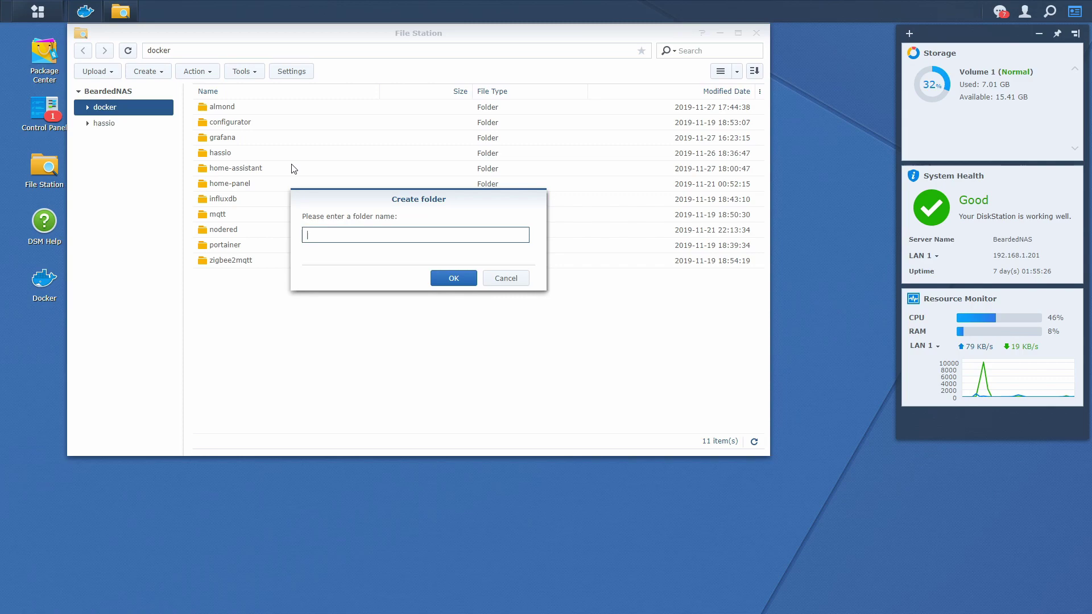
{"action": "type", "text": "plex"}
{"action": "left_click", "coordinate": [447, 280]}
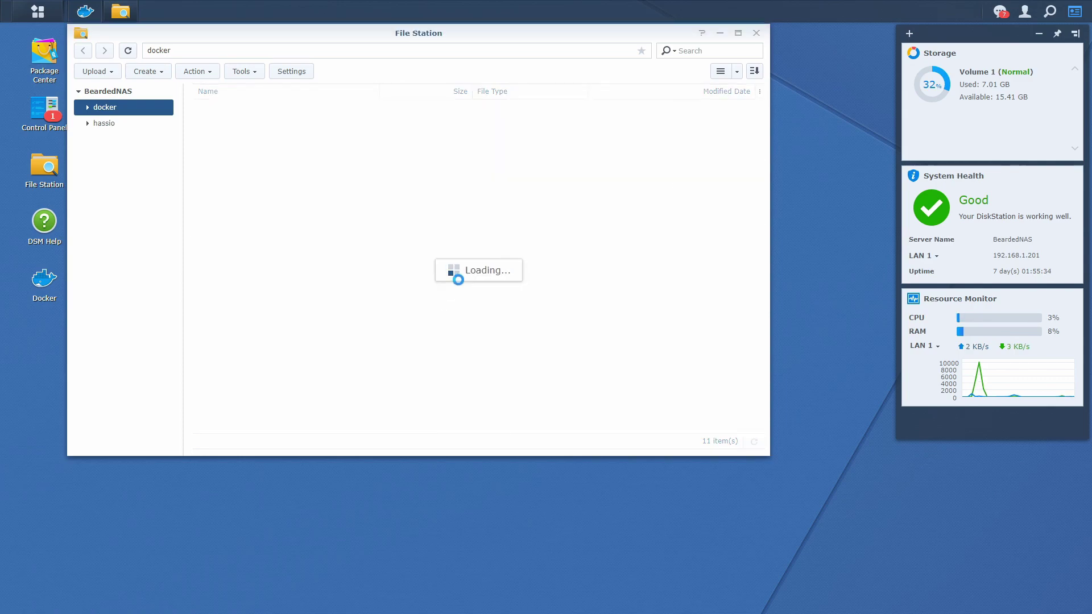
Step: Inside the plex folder, create a database subfolder
{"action": "double_click", "coordinate": [223, 249]}
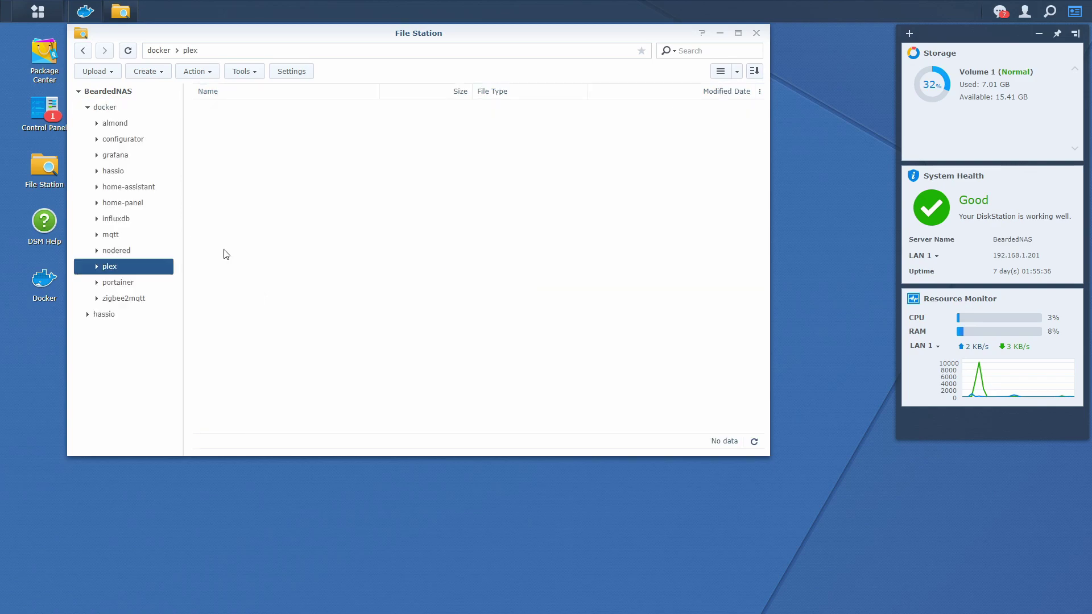
{"action": "right_click", "coordinate": [387, 370]}
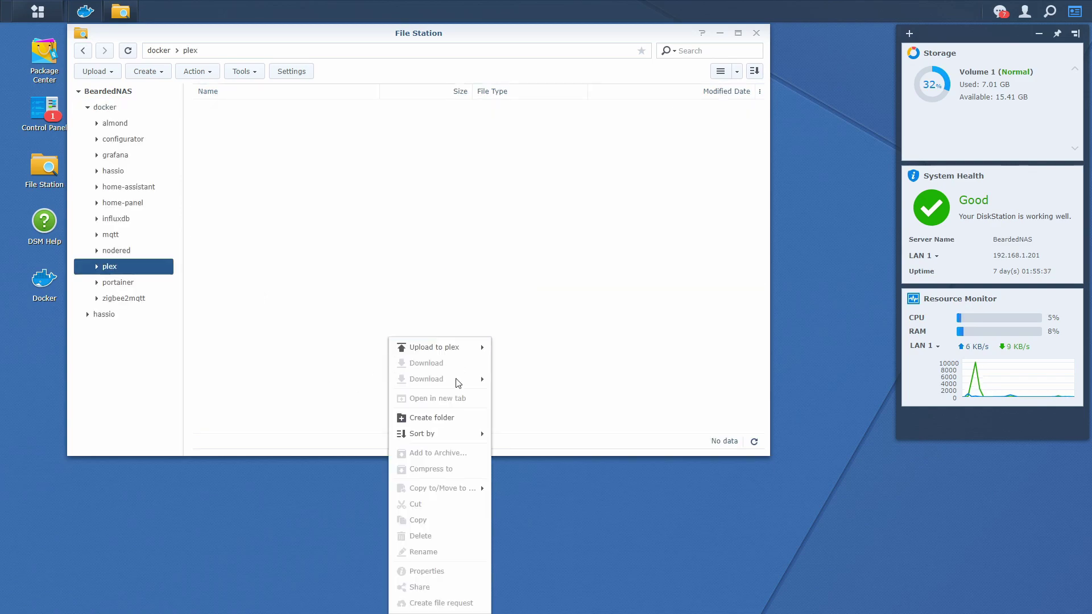
{"action": "left_click", "coordinate": [456, 419]}
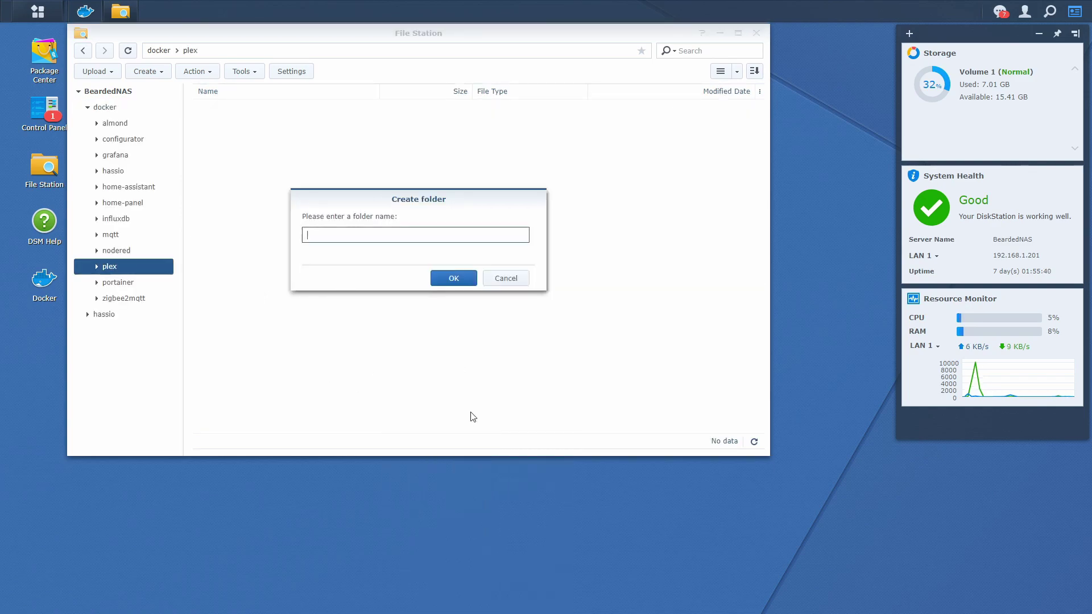
{"action": "type", "text": "database"}
{"action": "key", "text": "Return"}
Step: Add a second subfolder named temp inside plex
{"action": "right_click", "coordinate": [142, 189]}
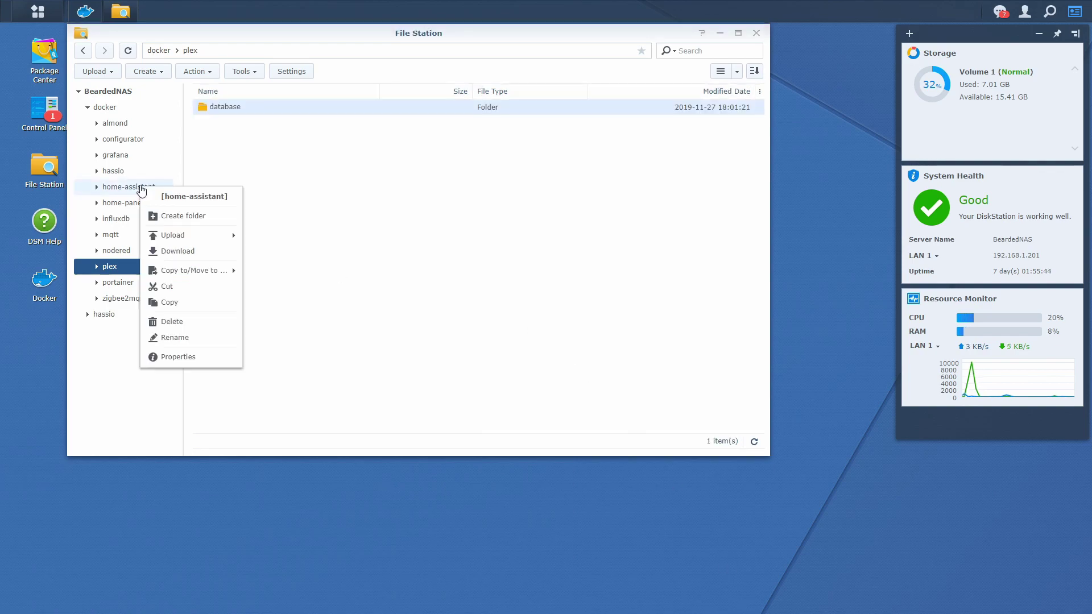
{"action": "left_click", "coordinate": [242, 117]}
{"action": "left_click", "coordinate": [146, 72]}
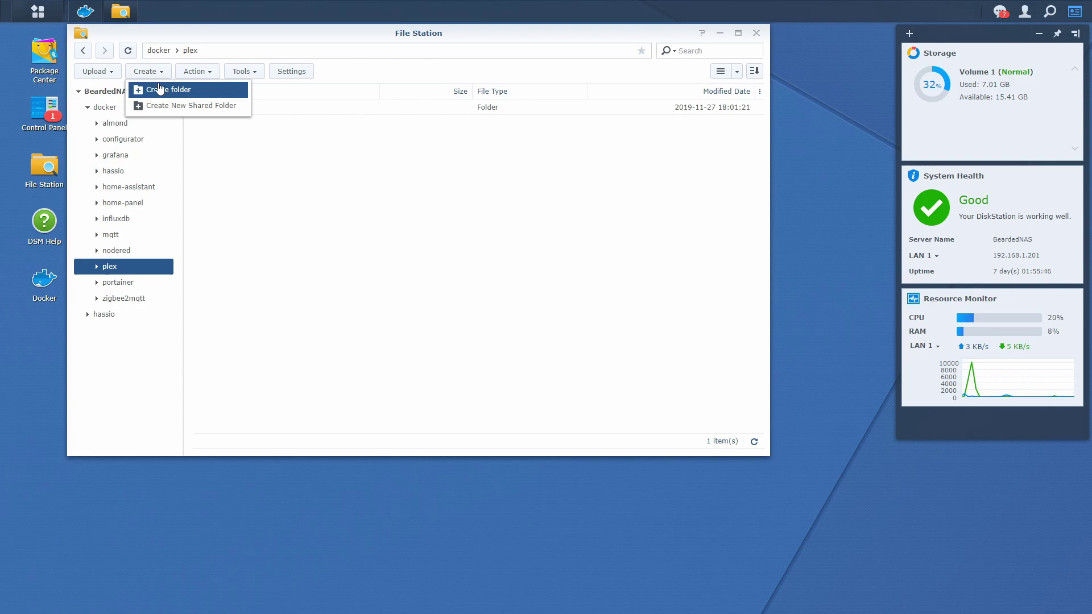
{"action": "left_click", "coordinate": [159, 89]}
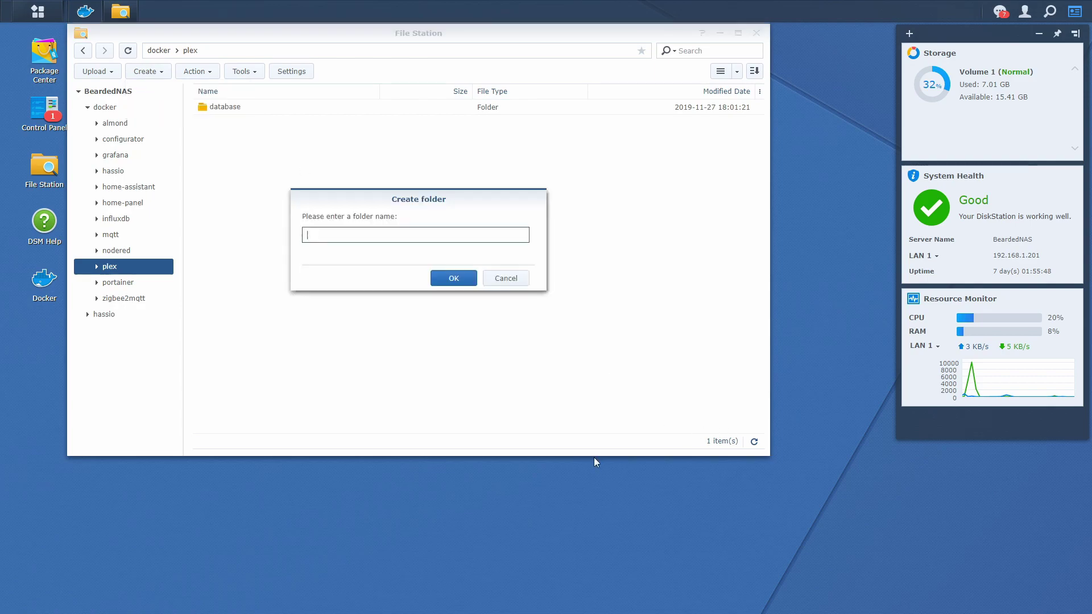
{"action": "type", "text": "temp"}
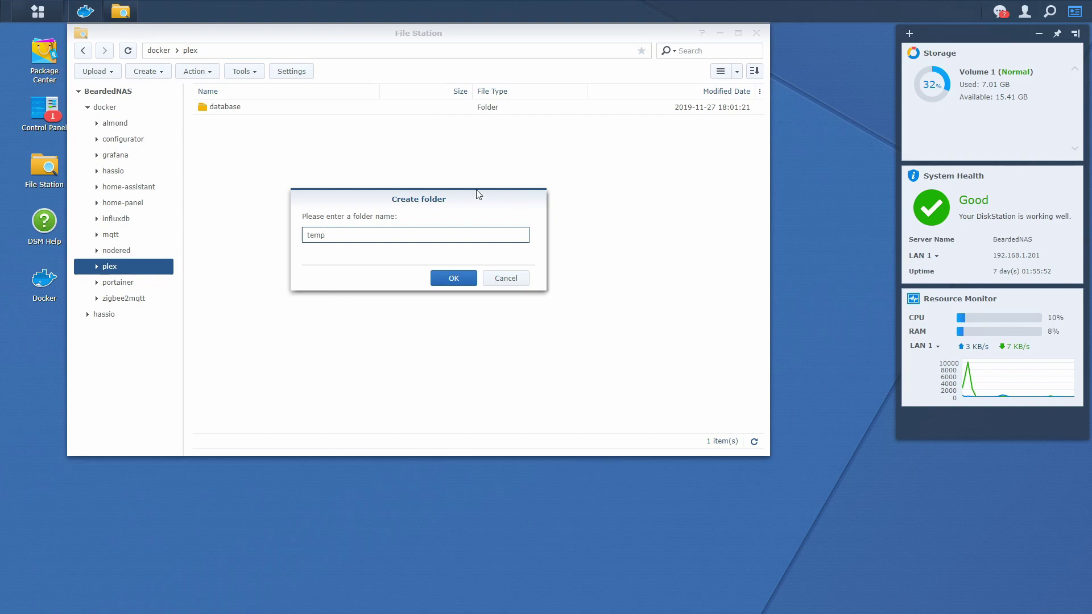
{"action": "left_click", "coordinate": [448, 277]}
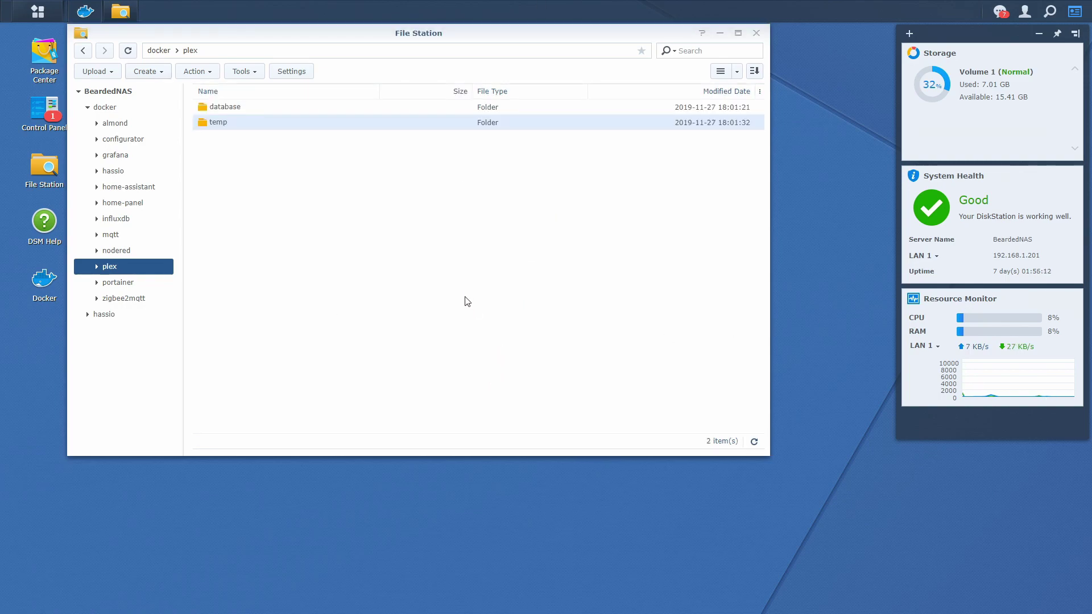
{"action": "left_click", "coordinate": [51, 279]}
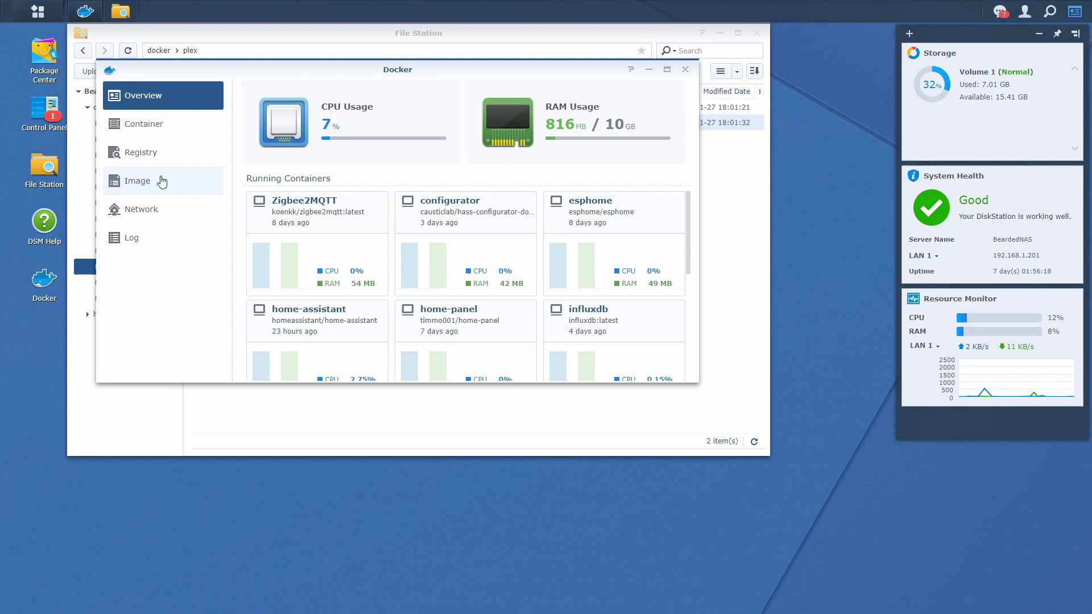
Step: Search the Docker registry for plexinc and download the plexinc/pms-docker image's latest tag
{"action": "left_click", "coordinate": [159, 161]}
{"action": "left_click", "coordinate": [395, 89]}
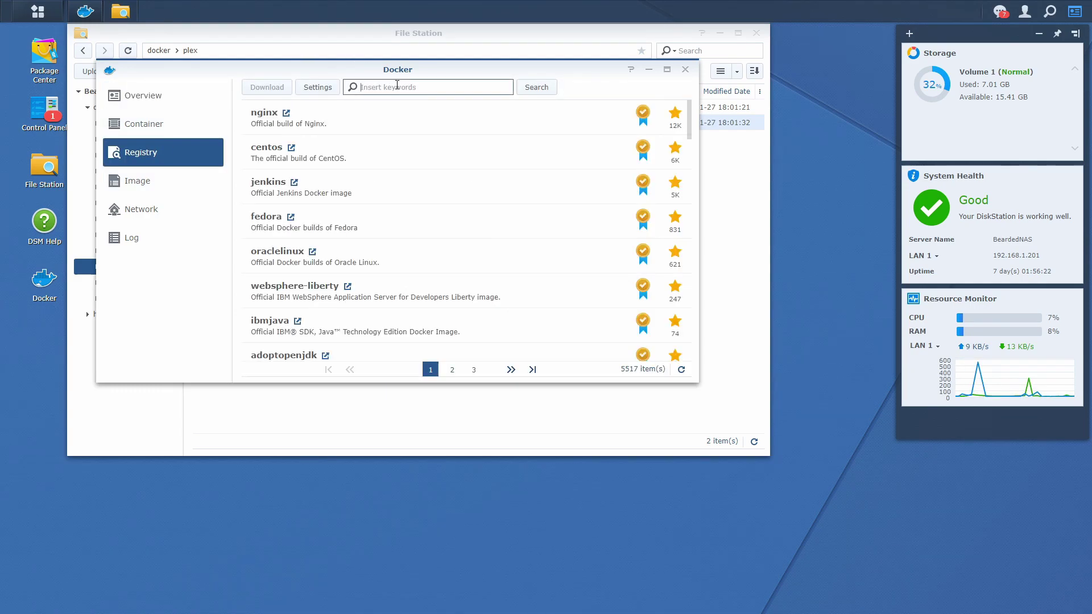
{"action": "type", "text": "plexi"}
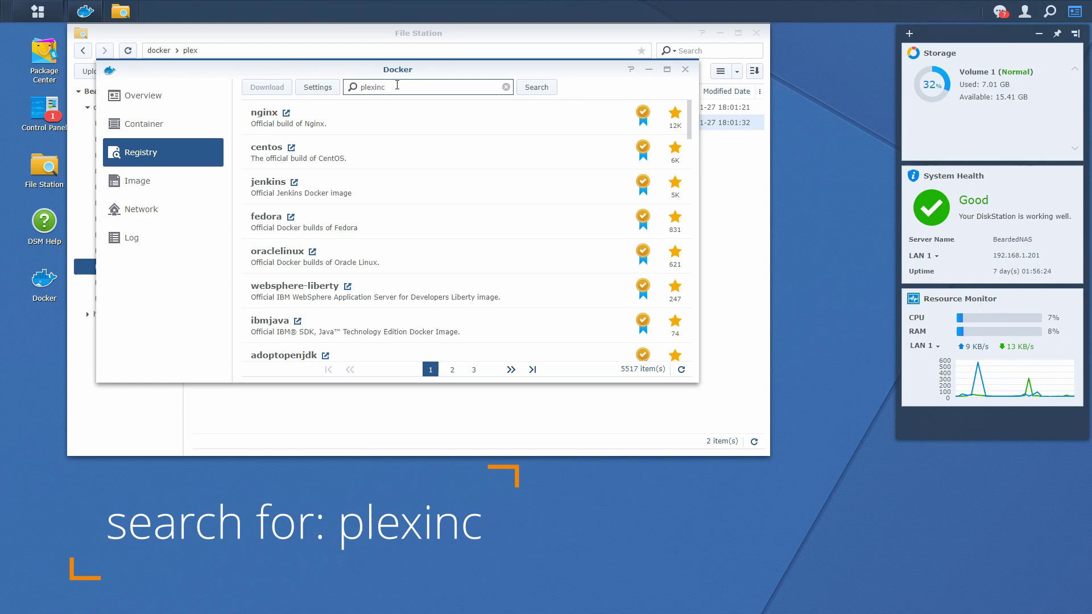
{"action": "type", "text": "nc"}
{"action": "key", "text": "Return"}
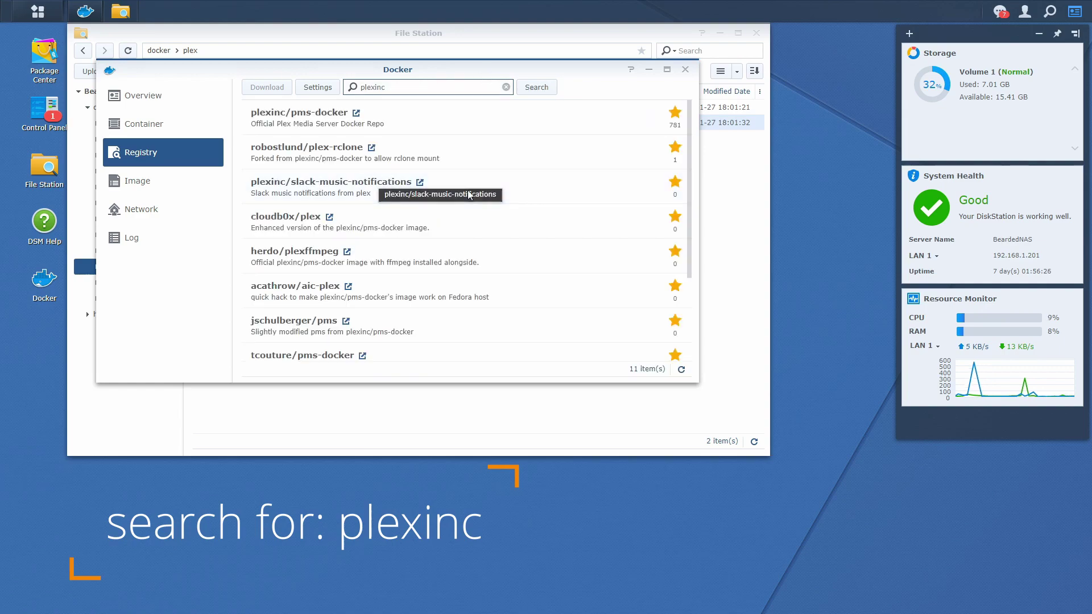
{"action": "left_click", "coordinate": [500, 125]}
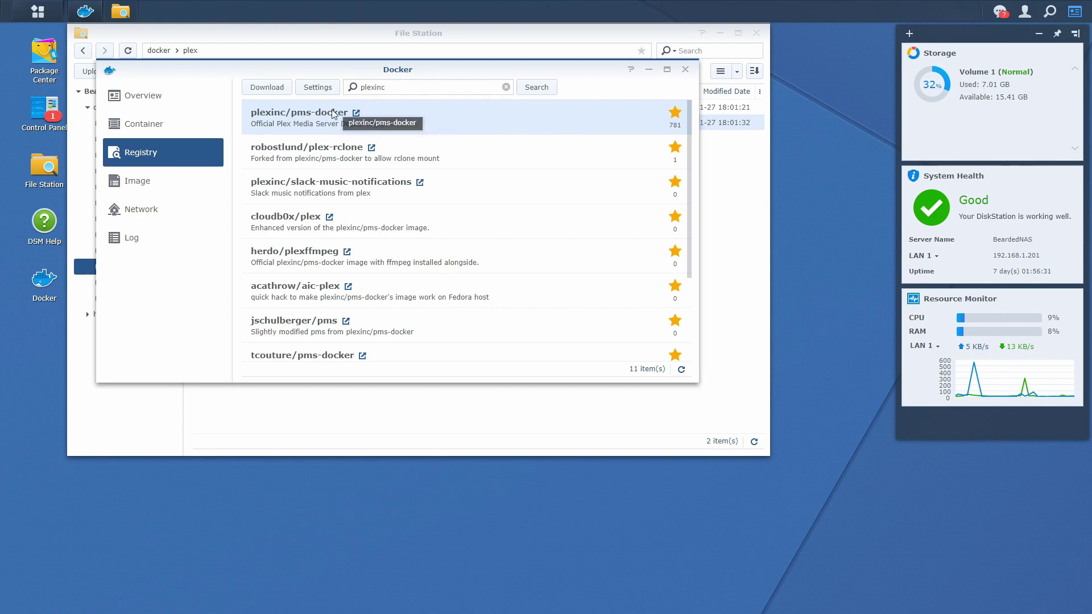
{"action": "left_click", "coordinate": [266, 88]}
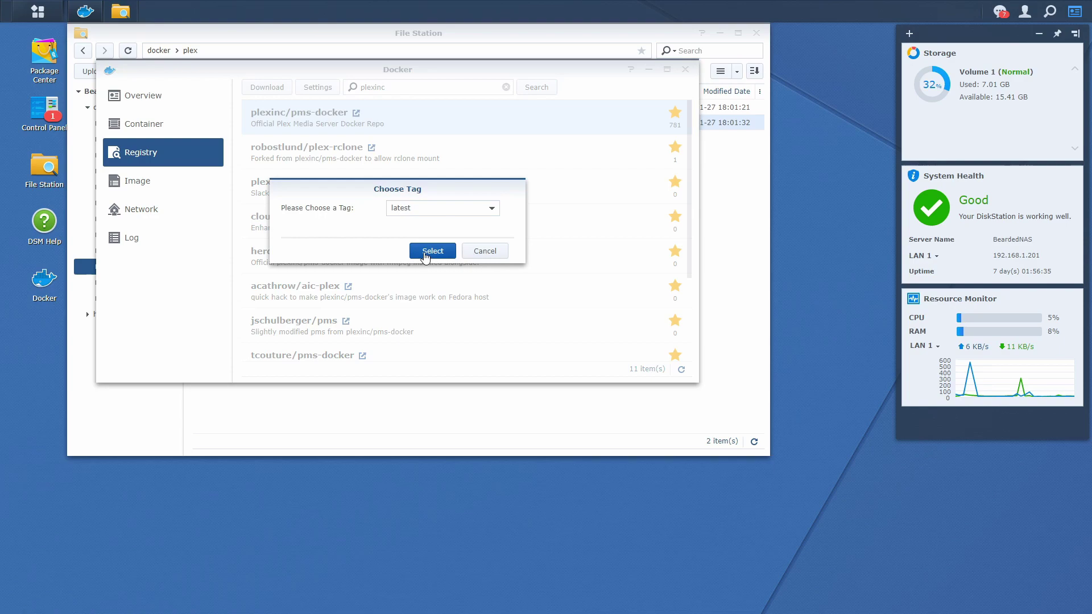
{"action": "left_click", "coordinate": [429, 250]}
Step: Find plexinc/pms-docker:latest (462 MB) in the Image list
{"action": "left_click", "coordinate": [135, 182]}
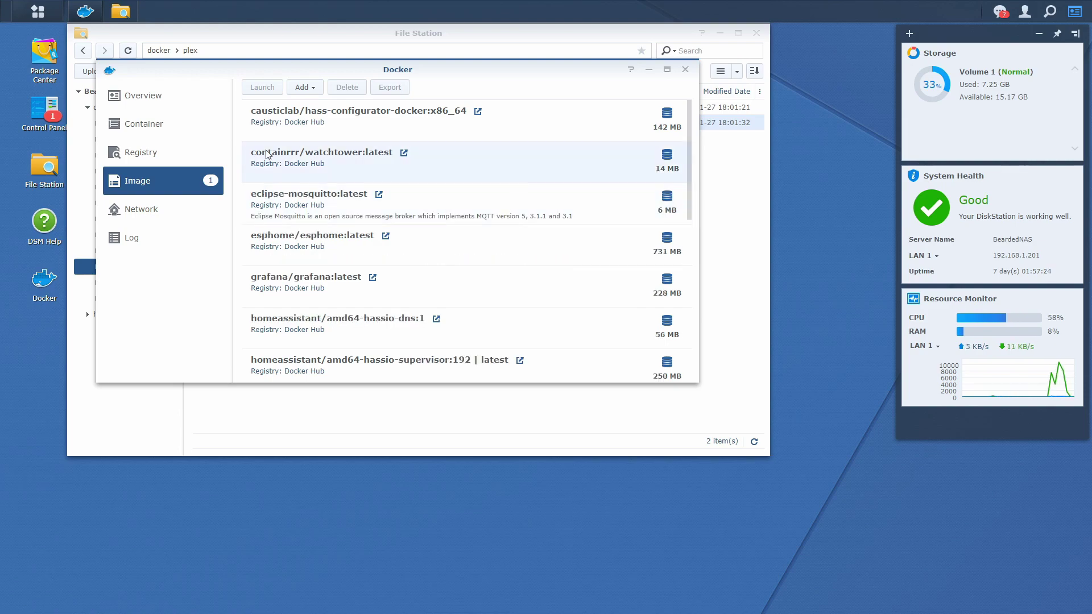
{"action": "left_click", "coordinate": [190, 183]}
{"action": "scroll", "coordinate": [438, 195], "scroll_direction": "down", "scroll_amount": 5}
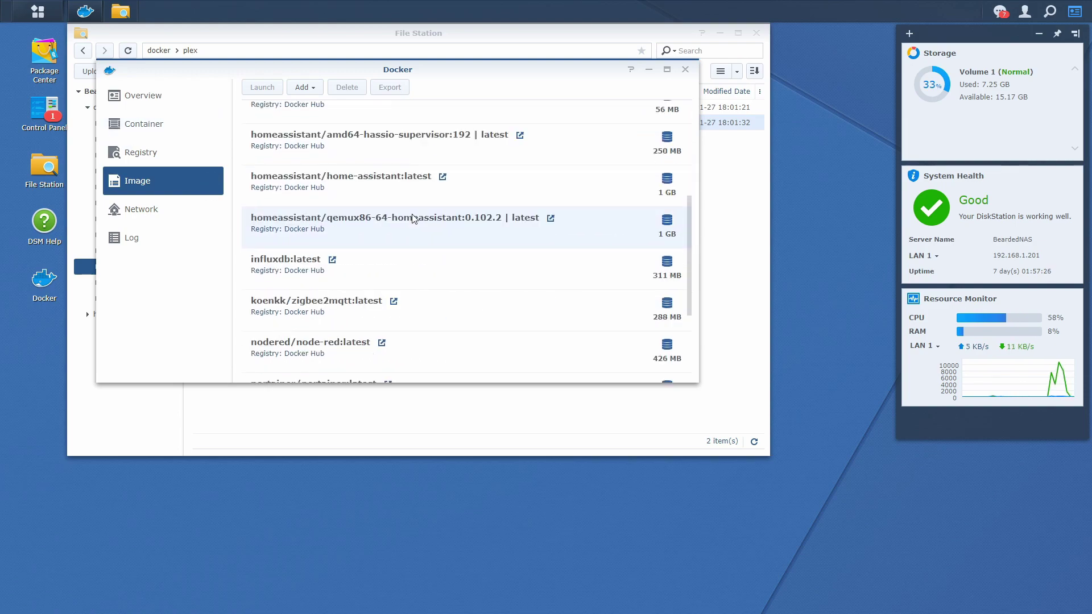
{"action": "scroll", "coordinate": [414, 219], "scroll_direction": "down", "scroll_amount": 3}
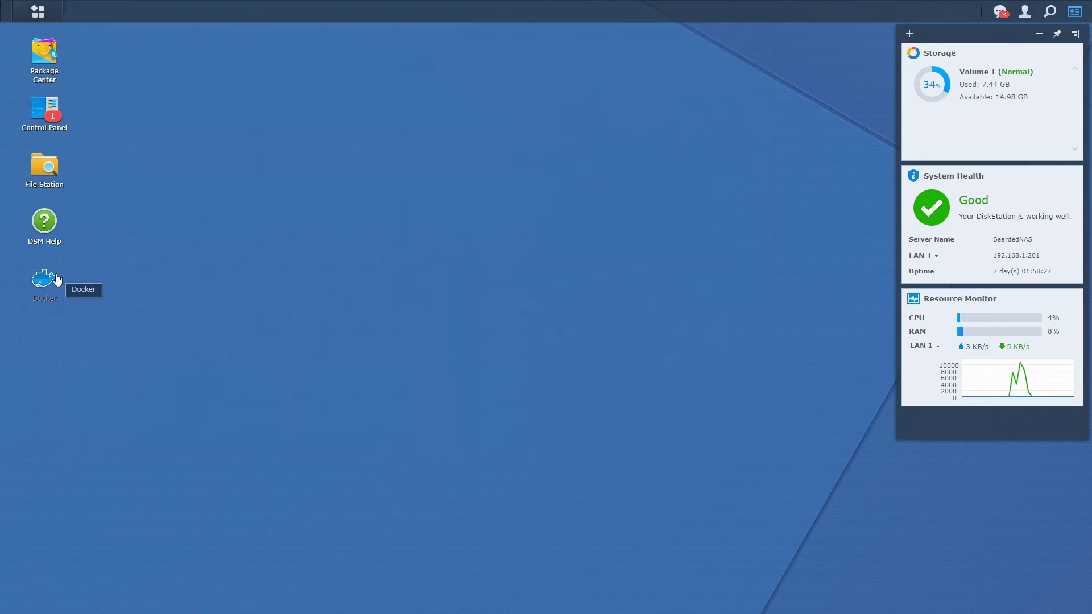
Step: Launch a container from the plexinc/pms-docker image and go to its advanced volume settings
{"action": "left_click", "coordinate": [55, 279]}
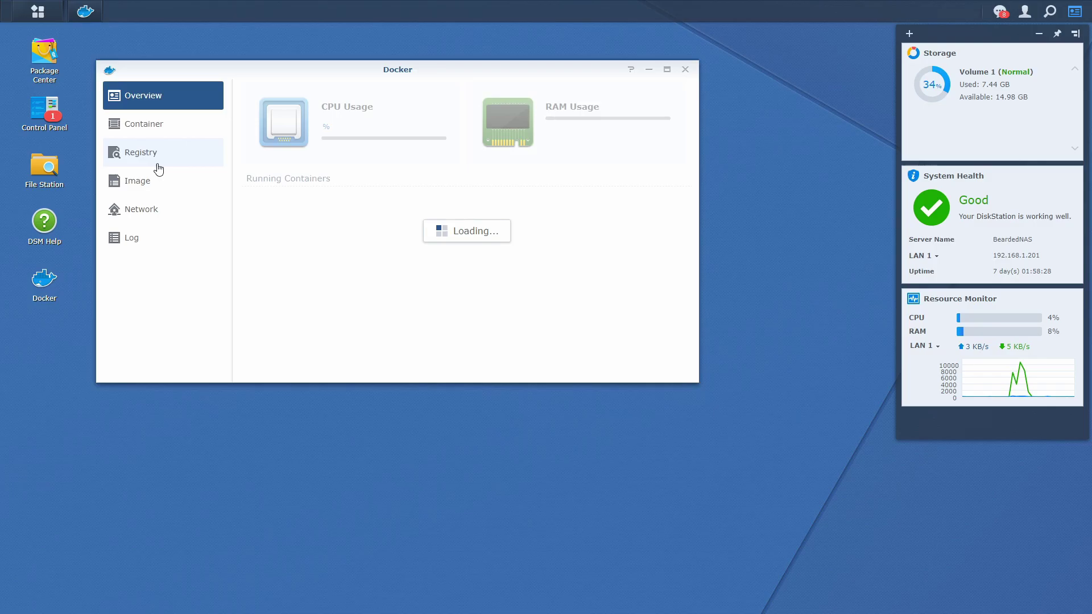
{"action": "left_click", "coordinate": [161, 181]}
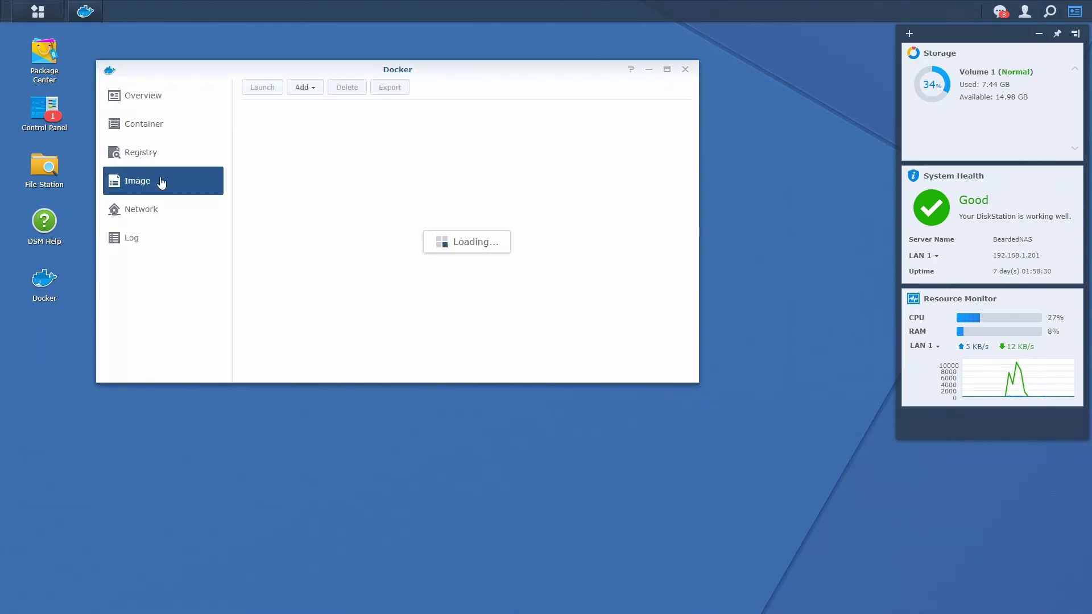
{"action": "scroll", "coordinate": [309, 182], "scroll_direction": "down", "scroll_amount": 5}
{"action": "left_click", "coordinate": [316, 230]}
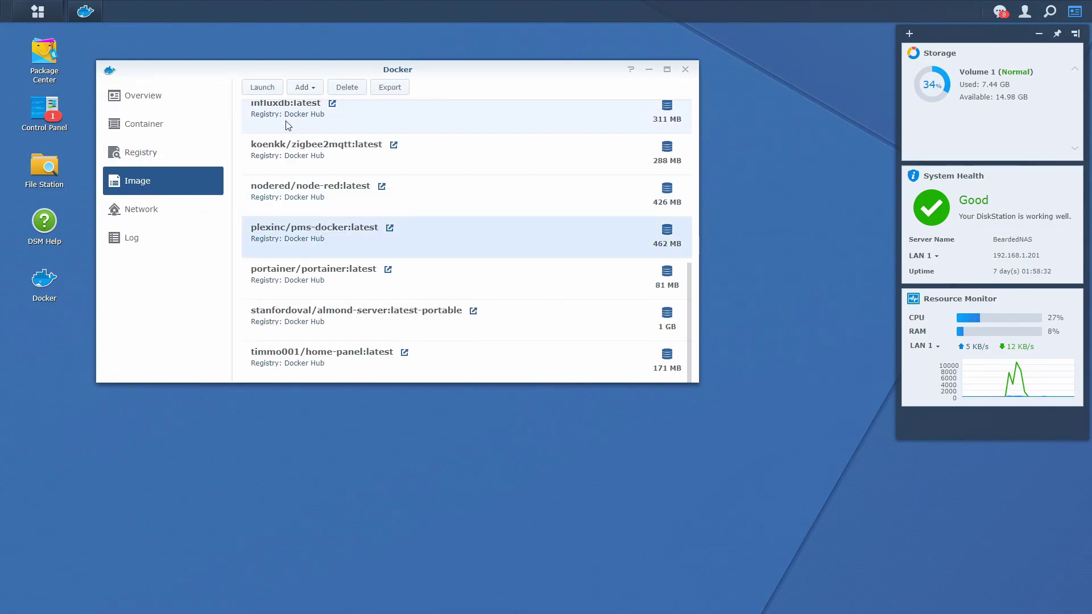
{"action": "left_click", "coordinate": [263, 86]}
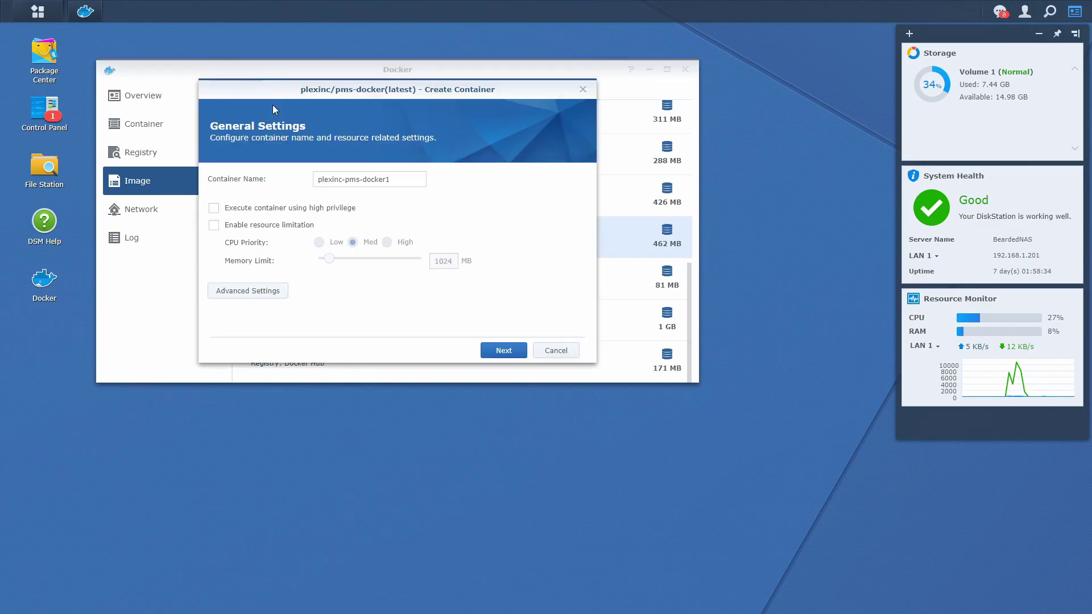
{"action": "left_click", "coordinate": [255, 288]}
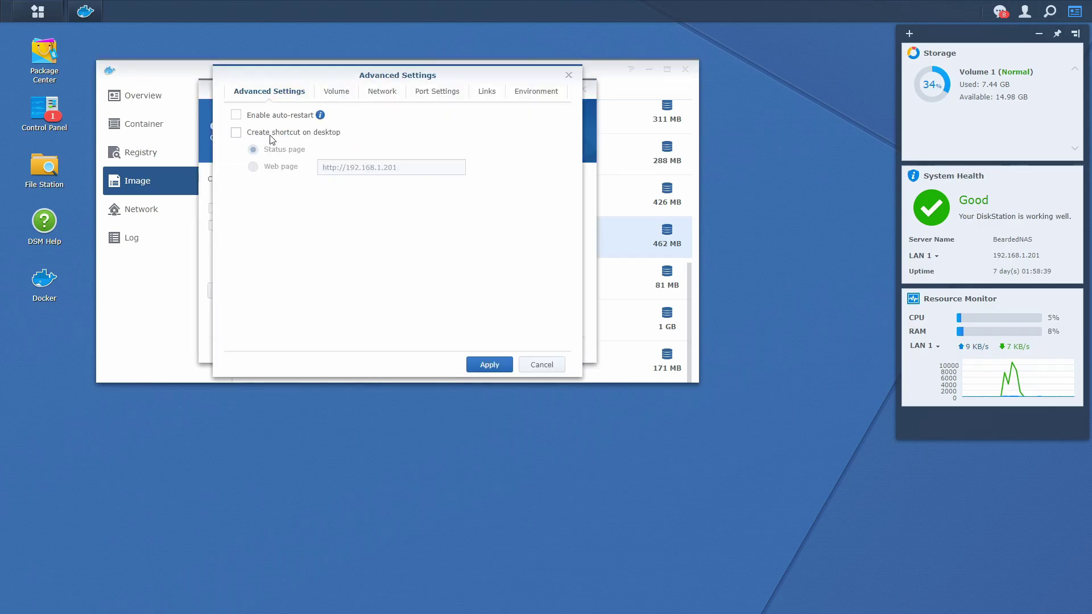
{"action": "left_click", "coordinate": [328, 92]}
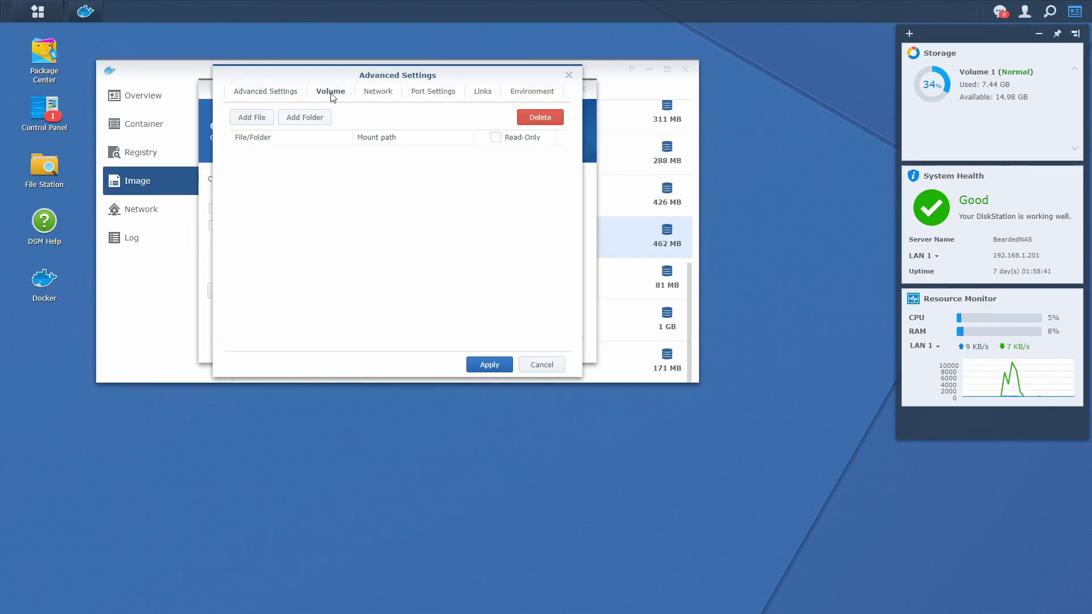
Step: Mount docker/plex/database at /config in the container
{"action": "left_click", "coordinate": [315, 123]}
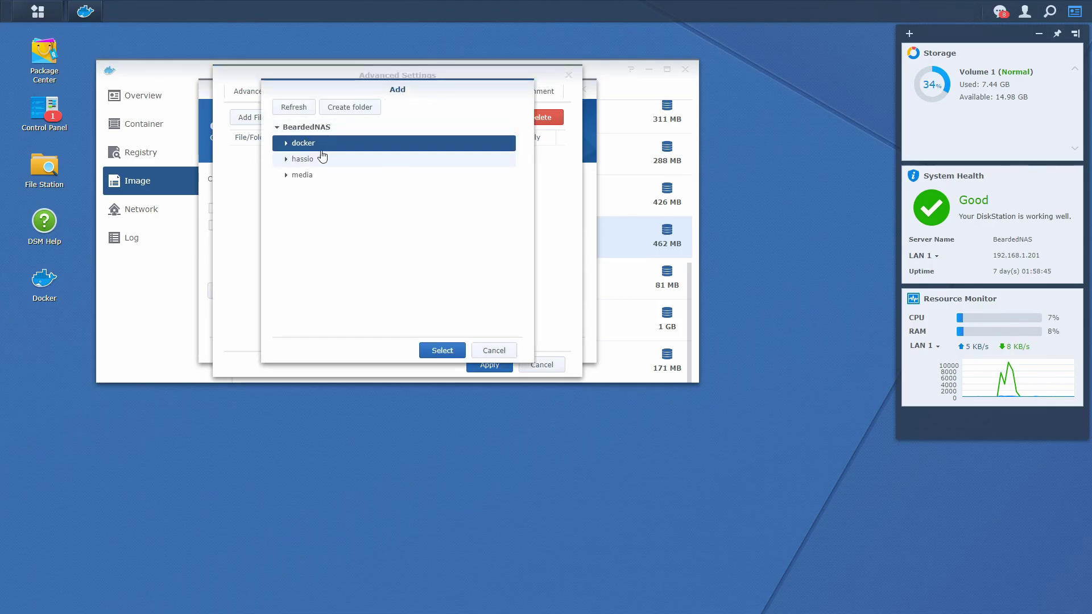
{"action": "left_click", "coordinate": [285, 144]}
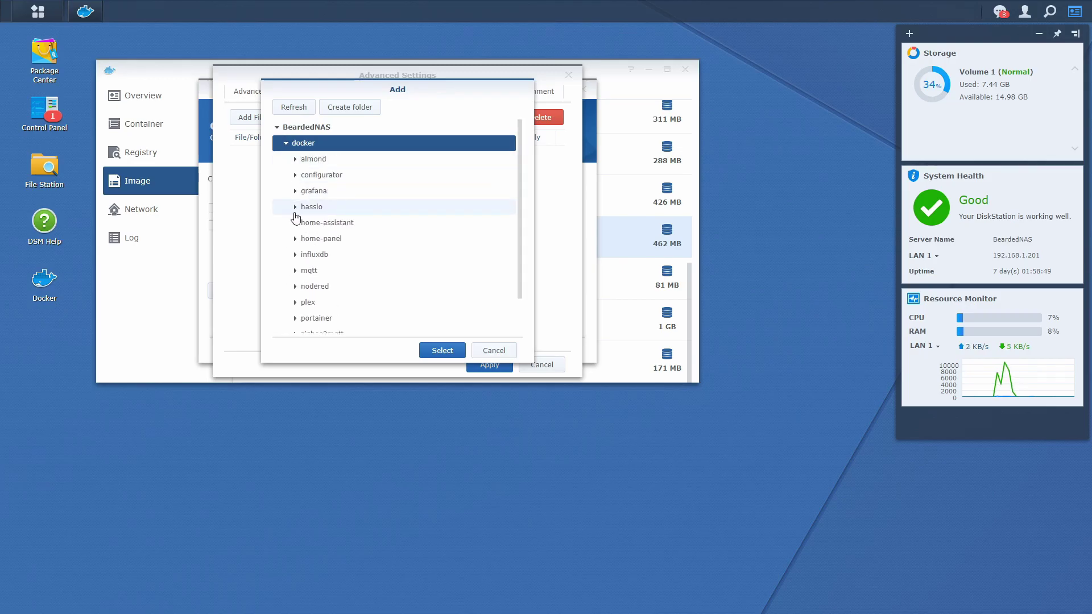
{"action": "left_click", "coordinate": [295, 302]}
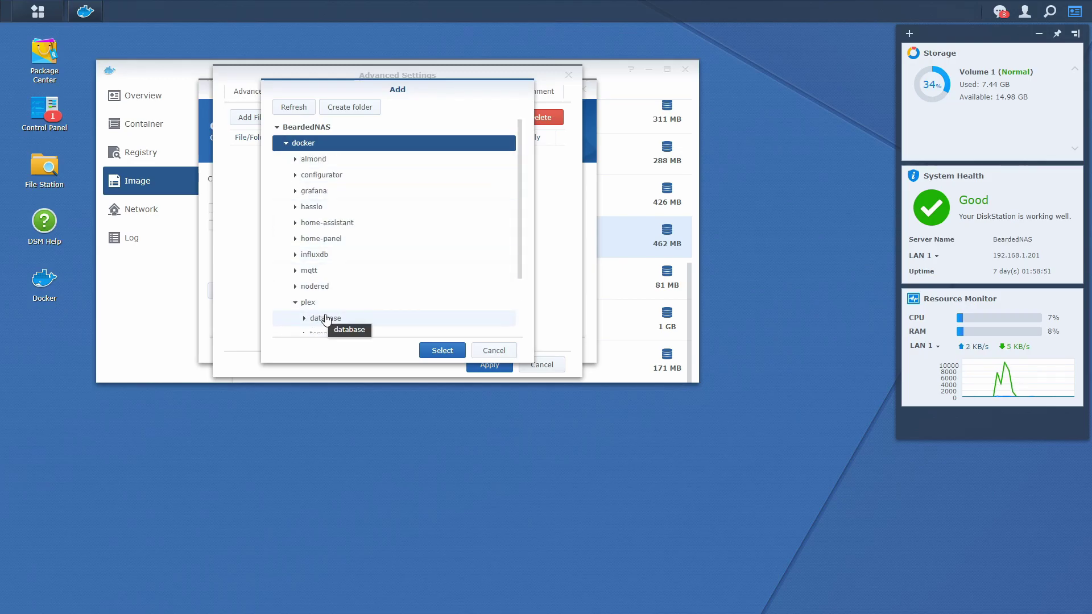
{"action": "left_click", "coordinate": [331, 318]}
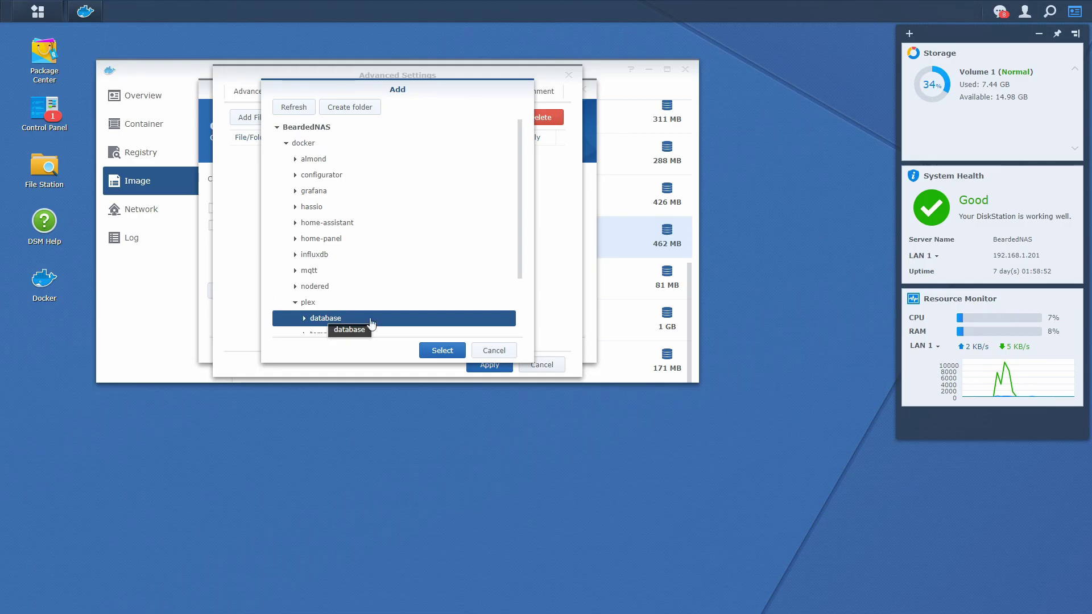
{"action": "left_click", "coordinate": [424, 349]}
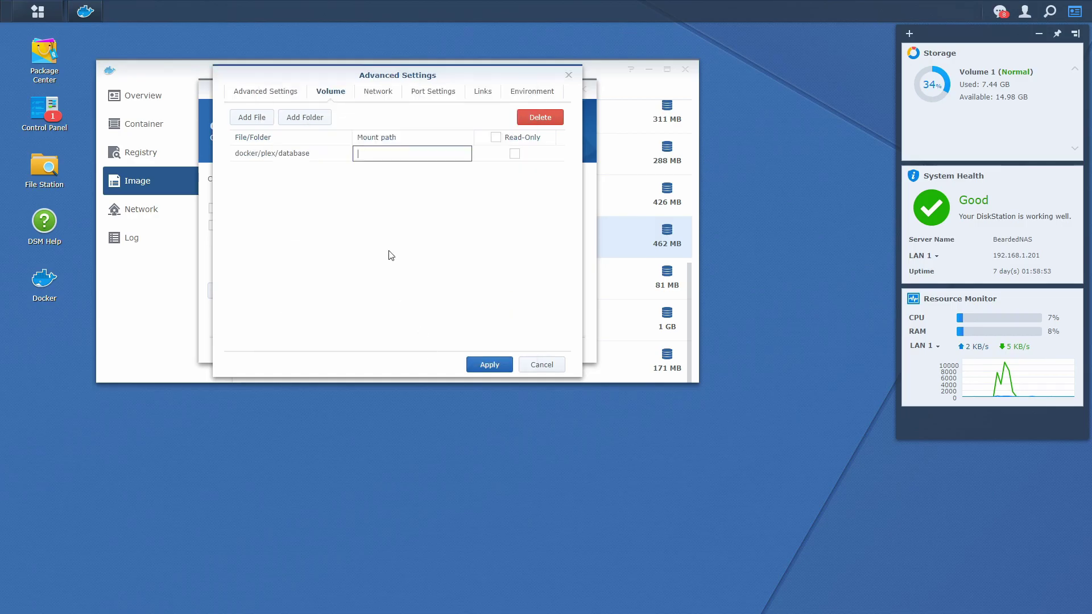
{"action": "left_click", "coordinate": [398, 186]}
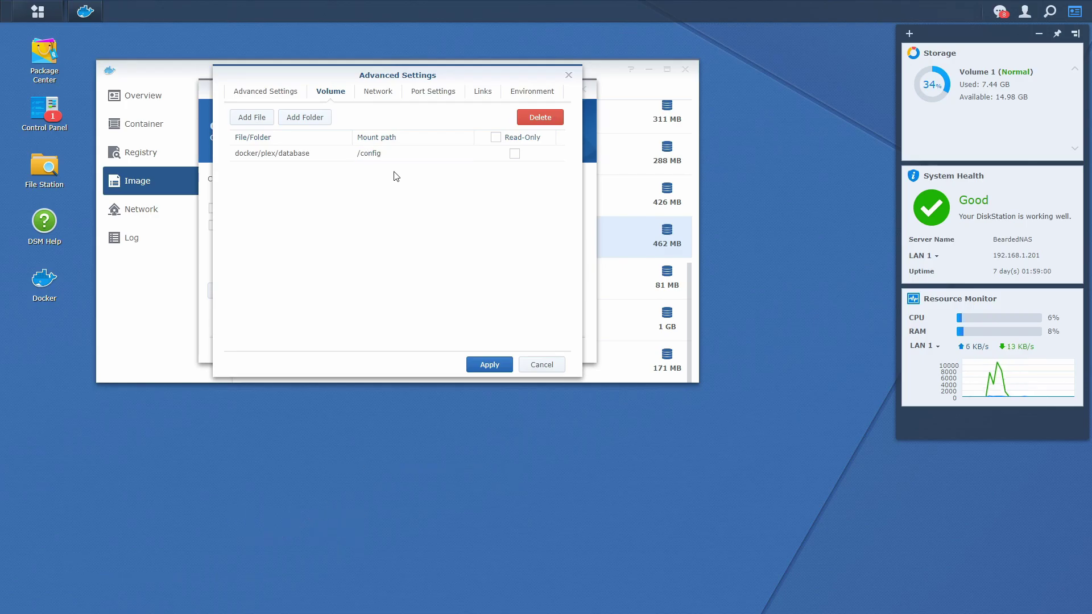
Step: Mount docker/plex/temp at /transcode in the container
{"action": "left_click", "coordinate": [322, 118]}
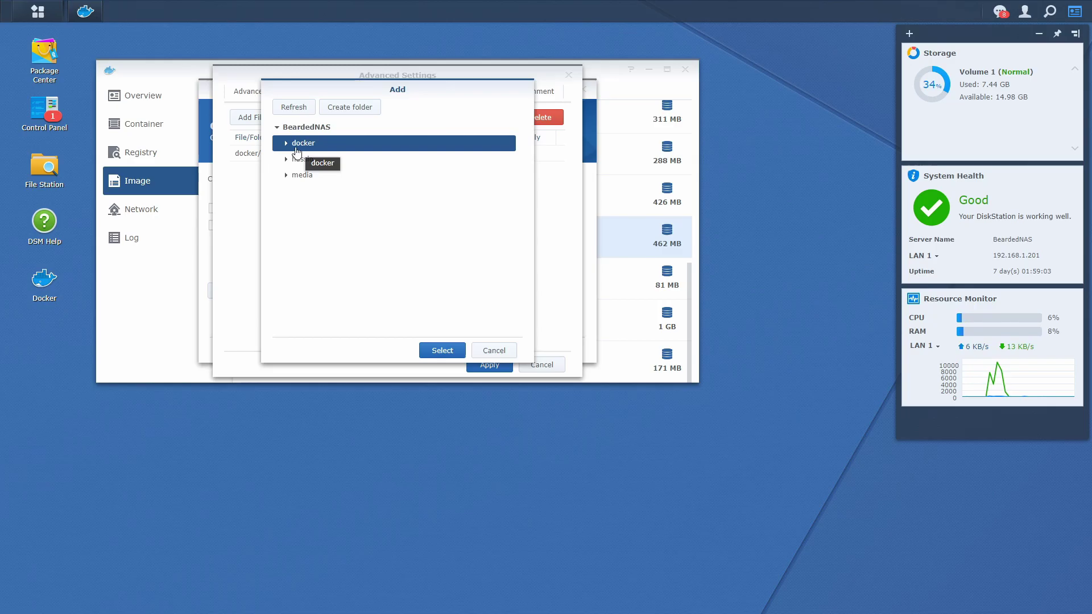
{"action": "left_click", "coordinate": [286, 143]}
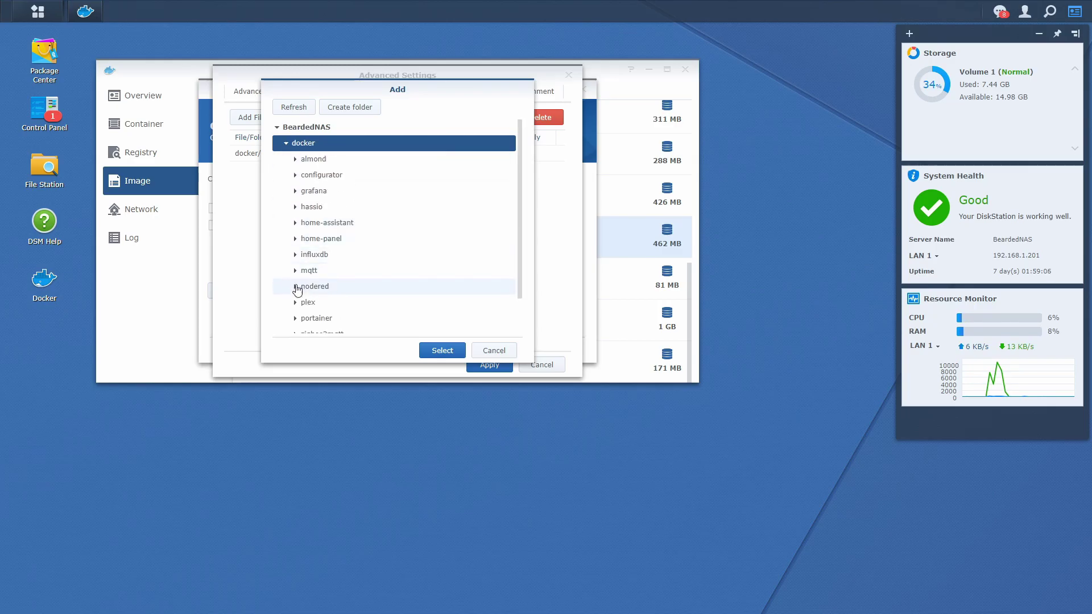
{"action": "left_click", "coordinate": [295, 302]}
{"action": "left_click", "coordinate": [356, 335]}
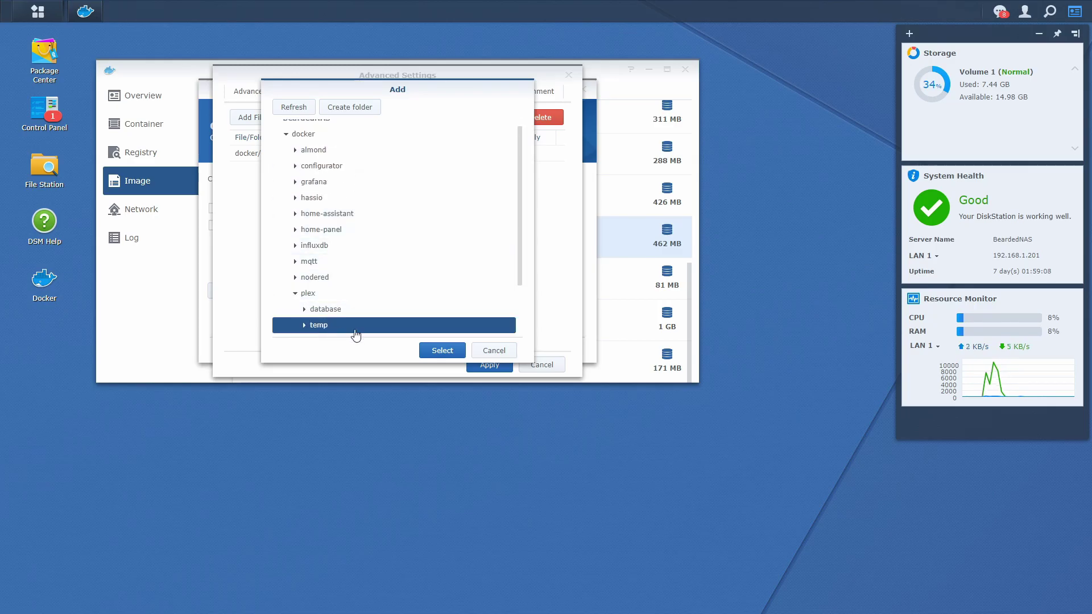
{"action": "left_click", "coordinate": [430, 352]}
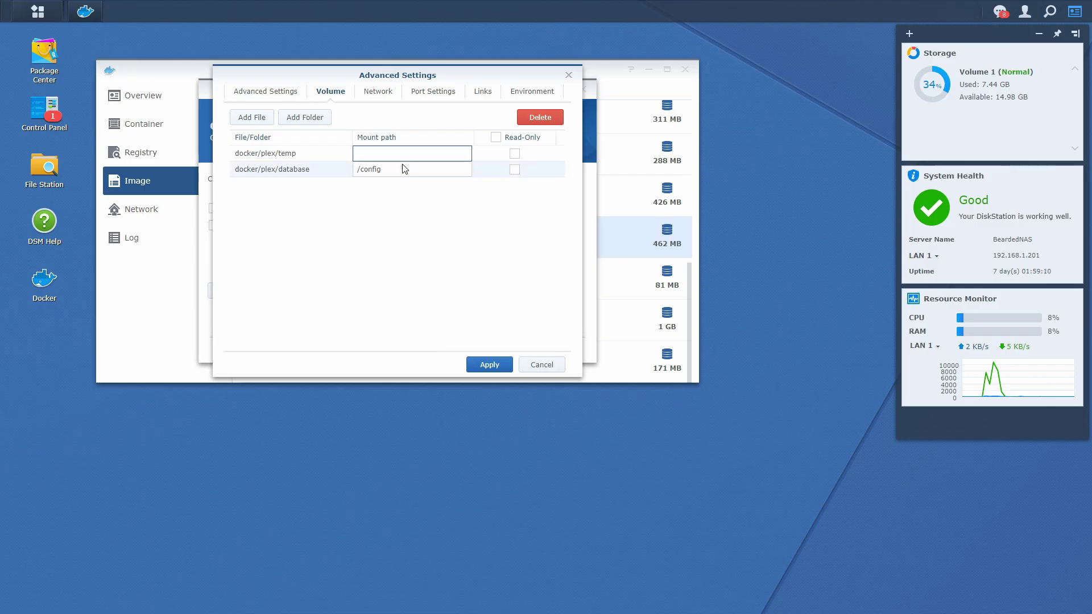
{"action": "type", "text": "/"}
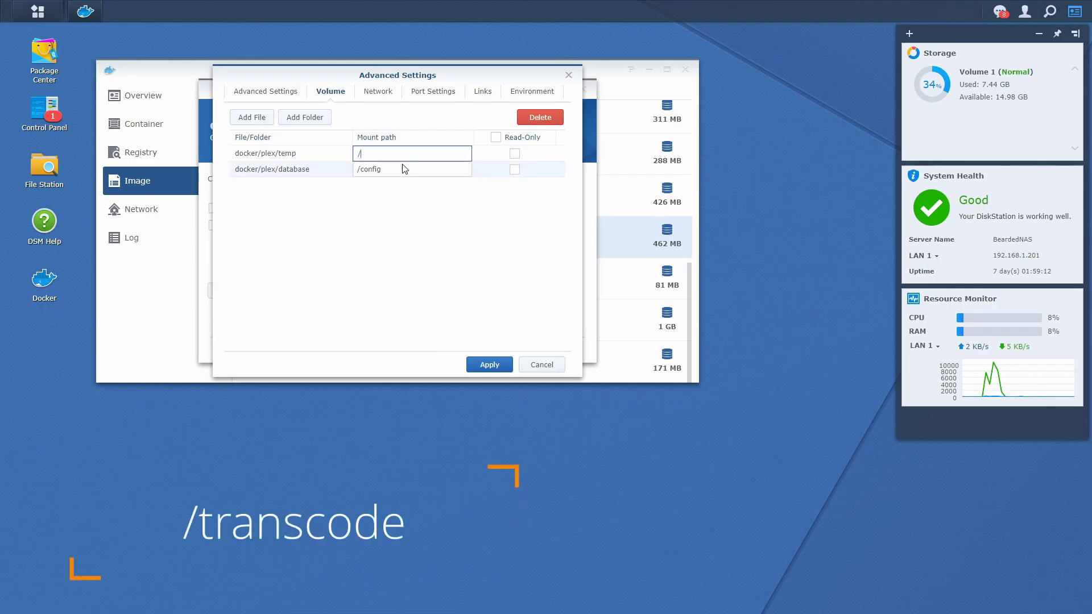
{"action": "type", "text": "transocd"}
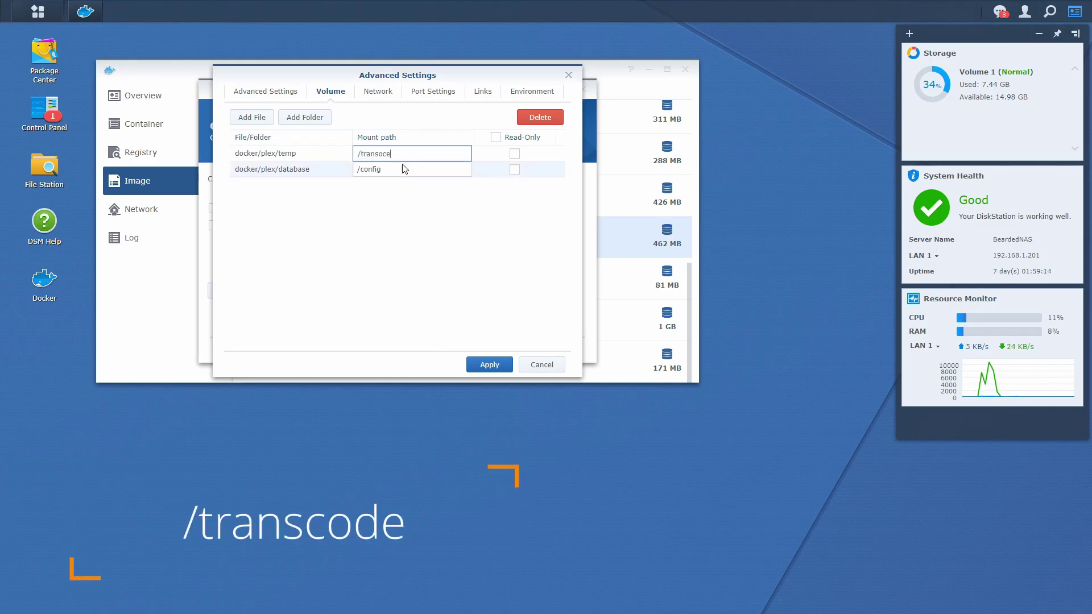
{"action": "type", "text": "e"}
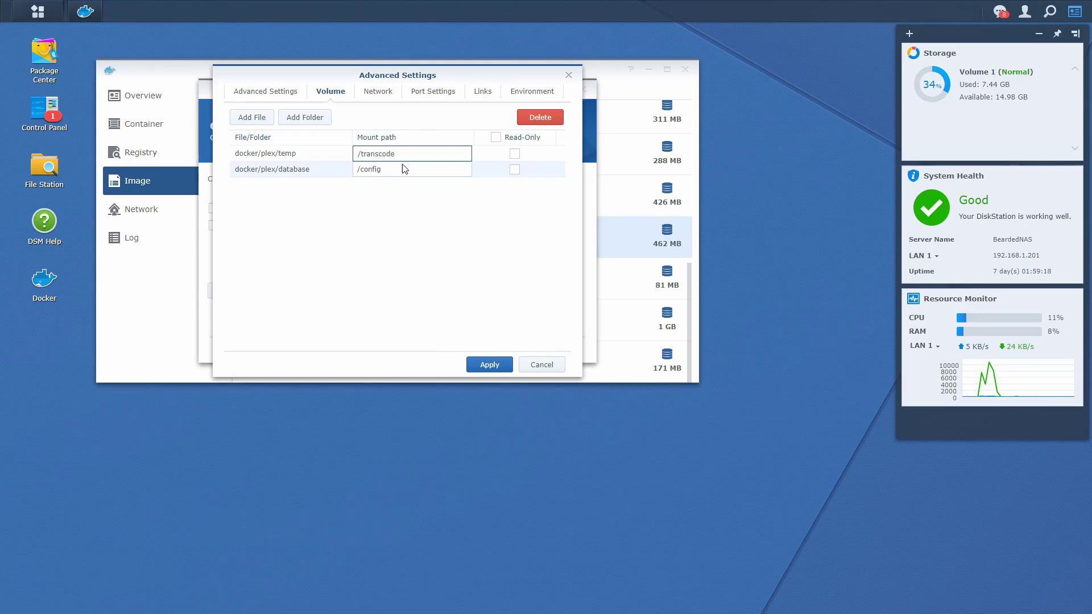
{"action": "left_click", "coordinate": [412, 213]}
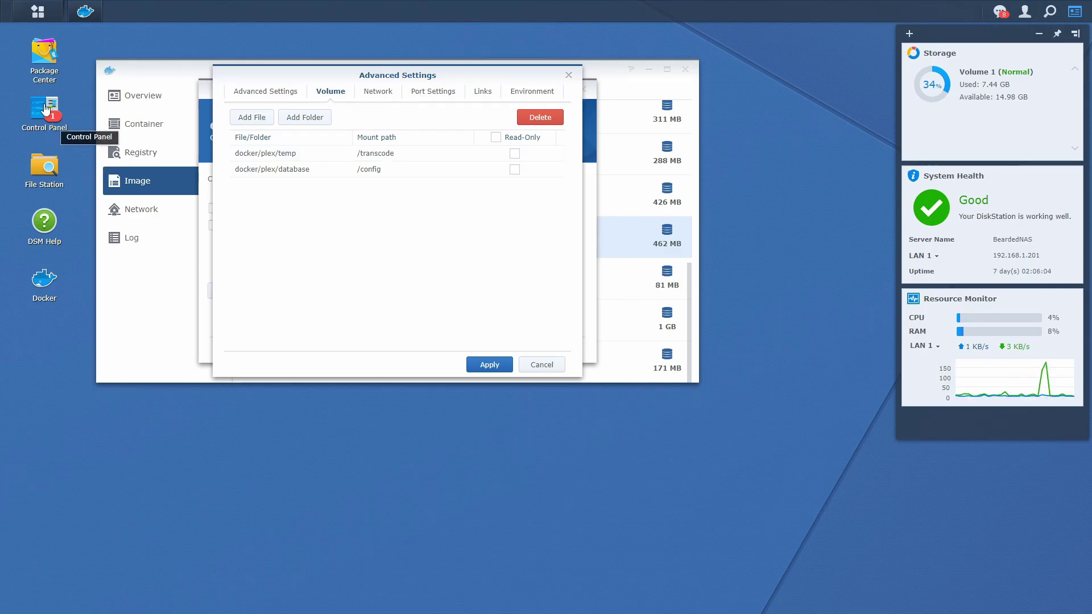
Step: Start a new shared folder named media in Control Panel
{"action": "left_click", "coordinate": [46, 108]}
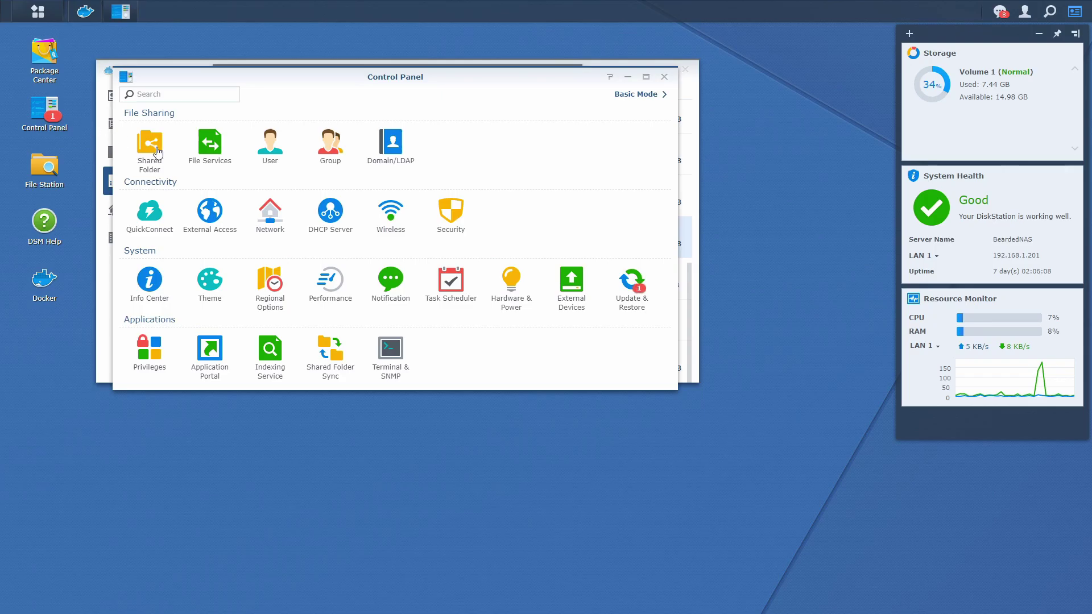
{"action": "left_click", "coordinate": [156, 154]}
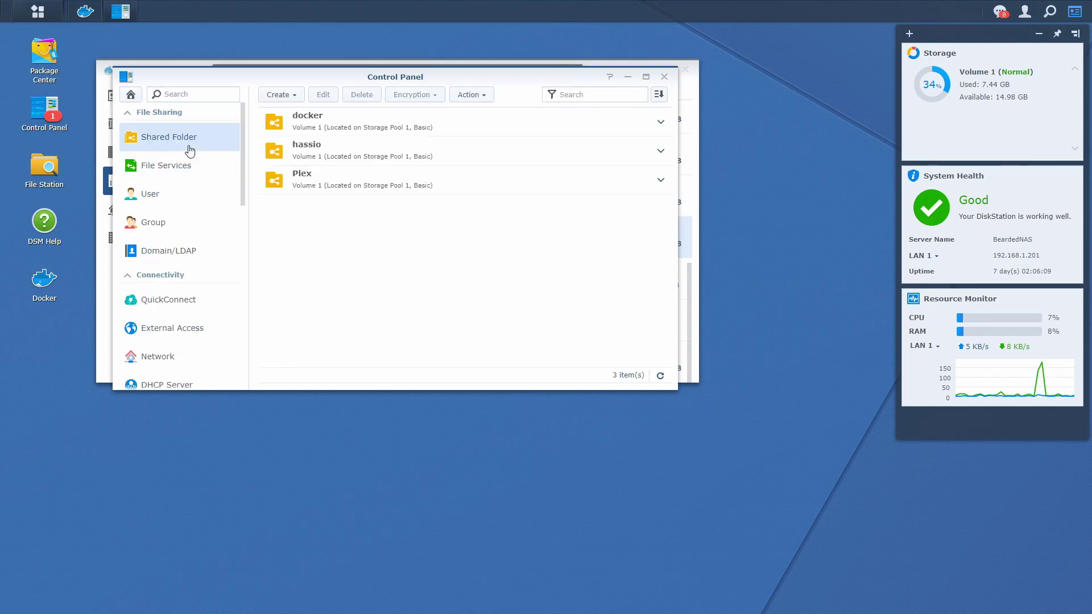
{"action": "left_click", "coordinate": [302, 95]}
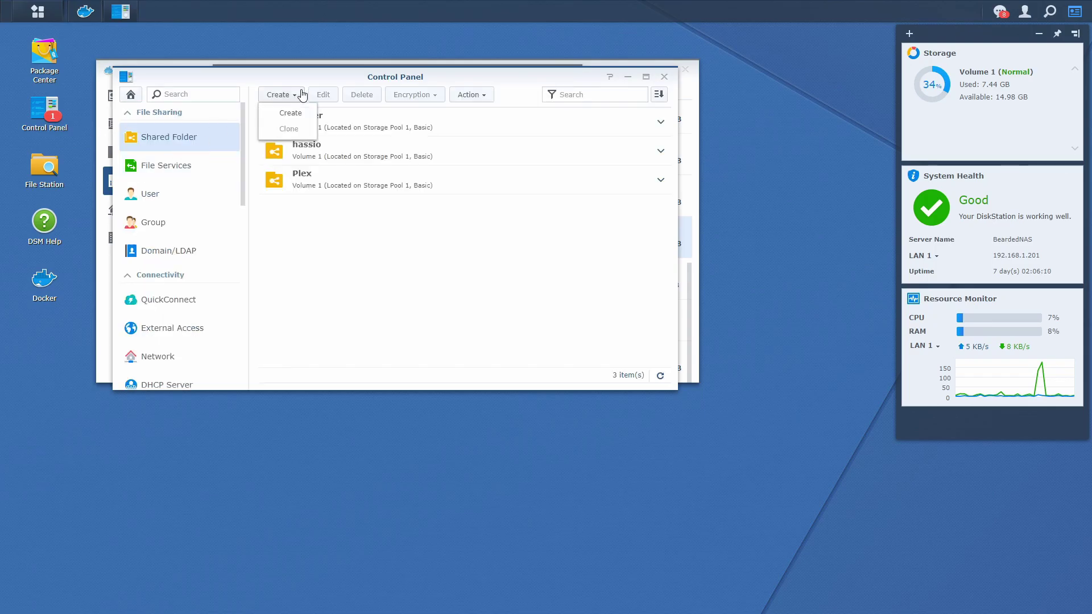
{"action": "left_click", "coordinate": [291, 120]}
{"action": "left_click", "coordinate": [325, 164]}
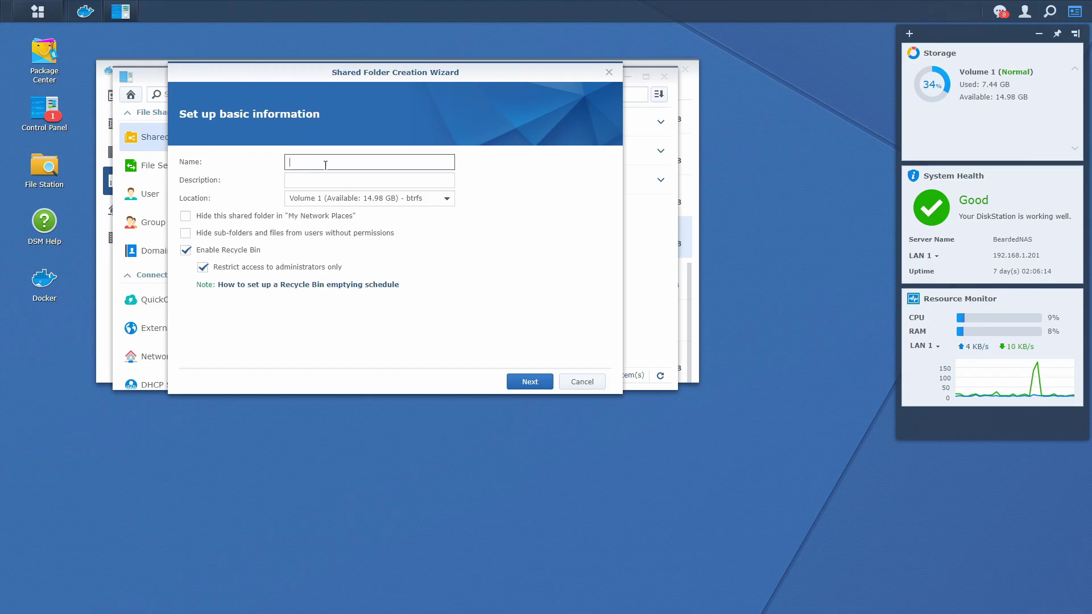
{"action": "type", "text": "media"}
{"action": "key", "text": "Tab"}
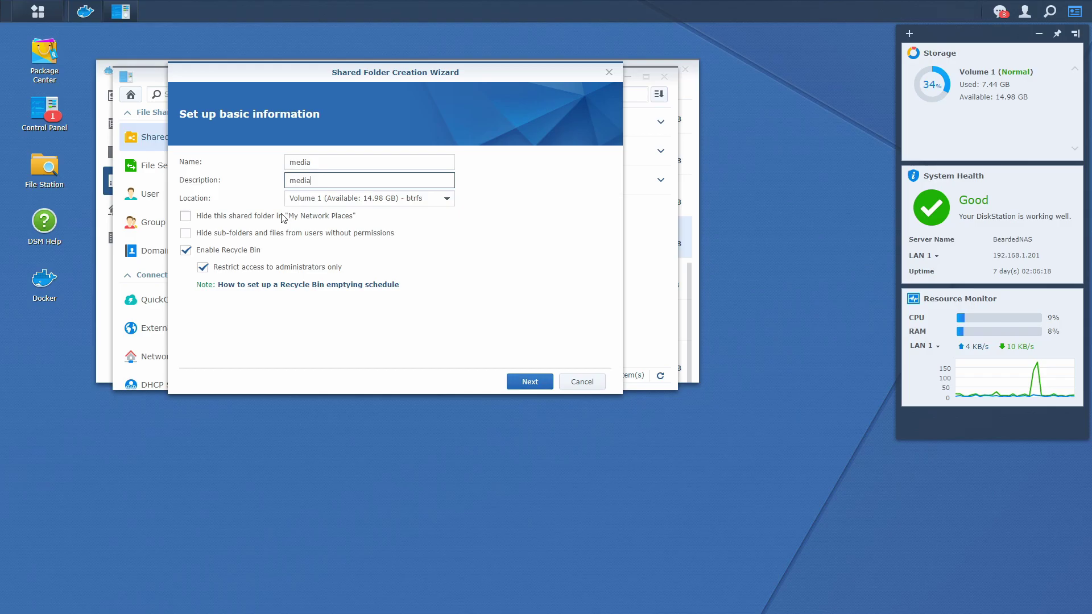
Step: Finish the media folder wizard and give the plex user Read/Write permission
{"action": "left_click", "coordinate": [278, 267]}
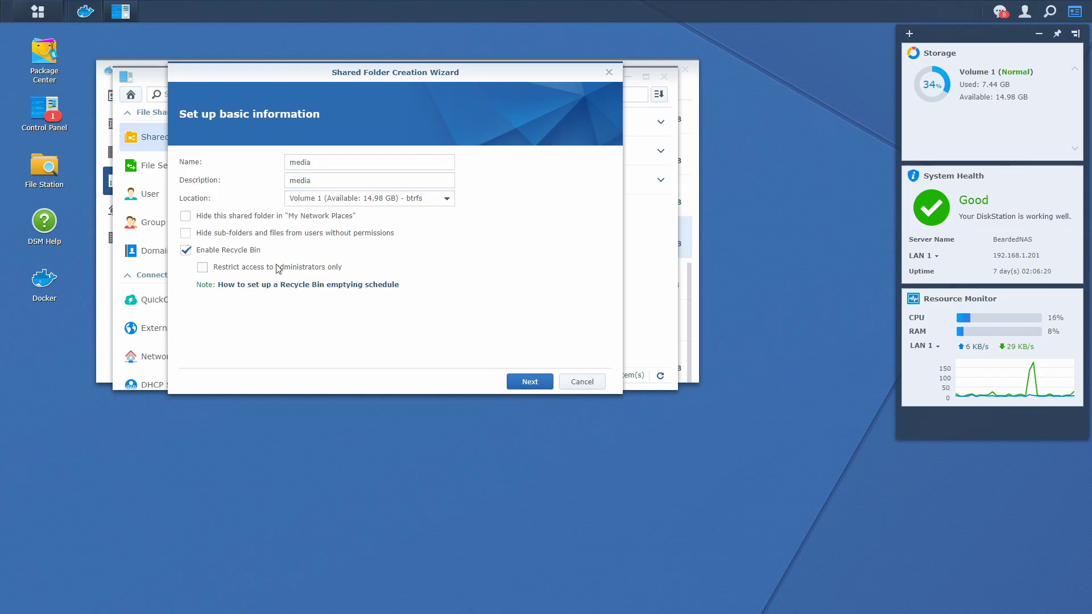
{"action": "left_click", "coordinate": [515, 381]}
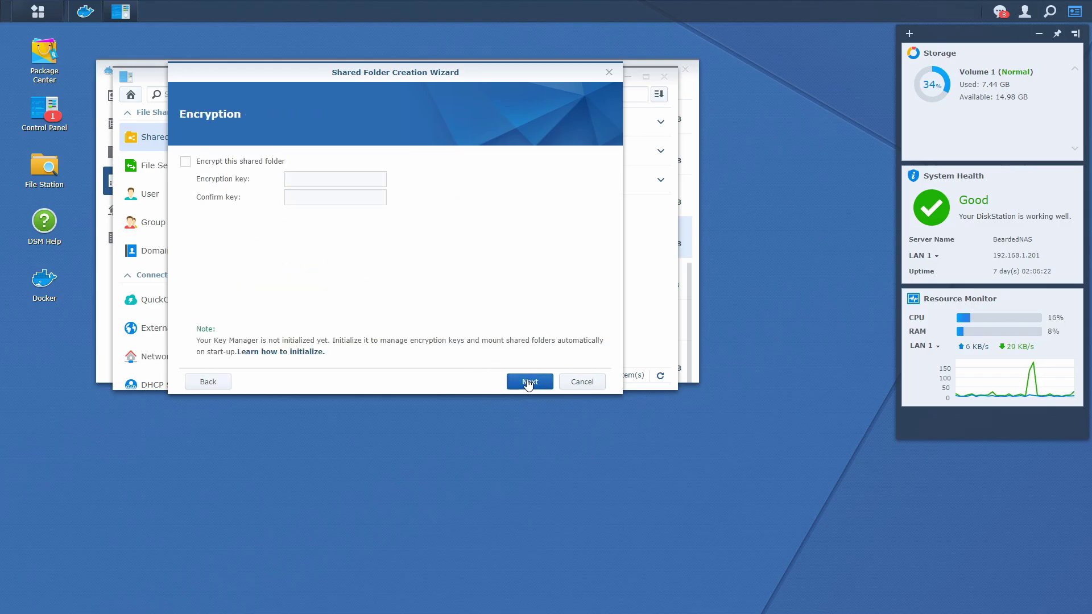
{"action": "left_click", "coordinate": [529, 384]}
{"action": "left_click", "coordinate": [528, 386]}
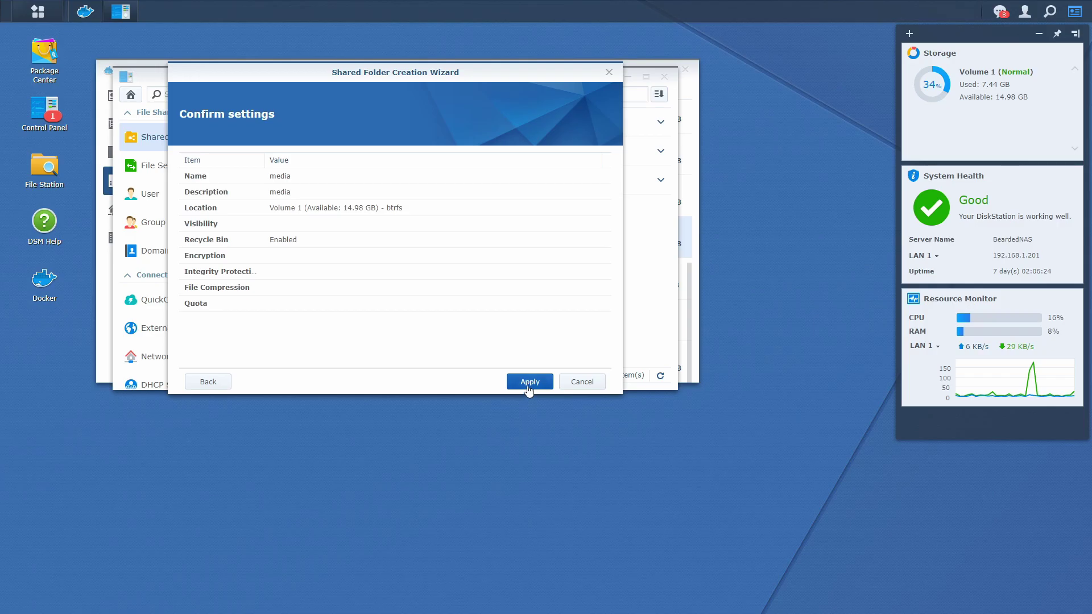
{"action": "left_click", "coordinate": [528, 382]}
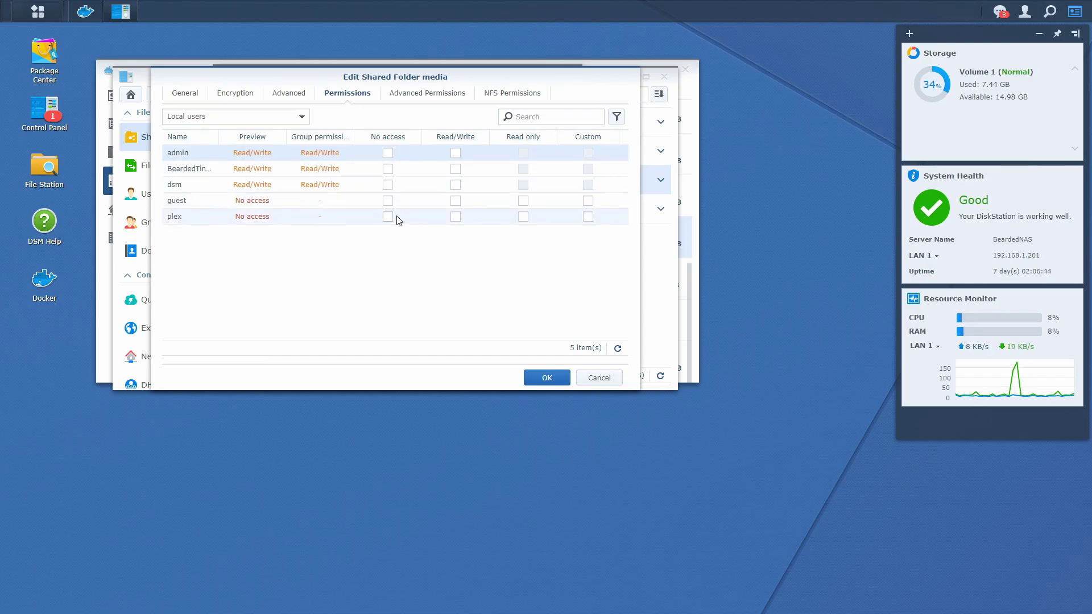
{"action": "left_click", "coordinate": [455, 217]}
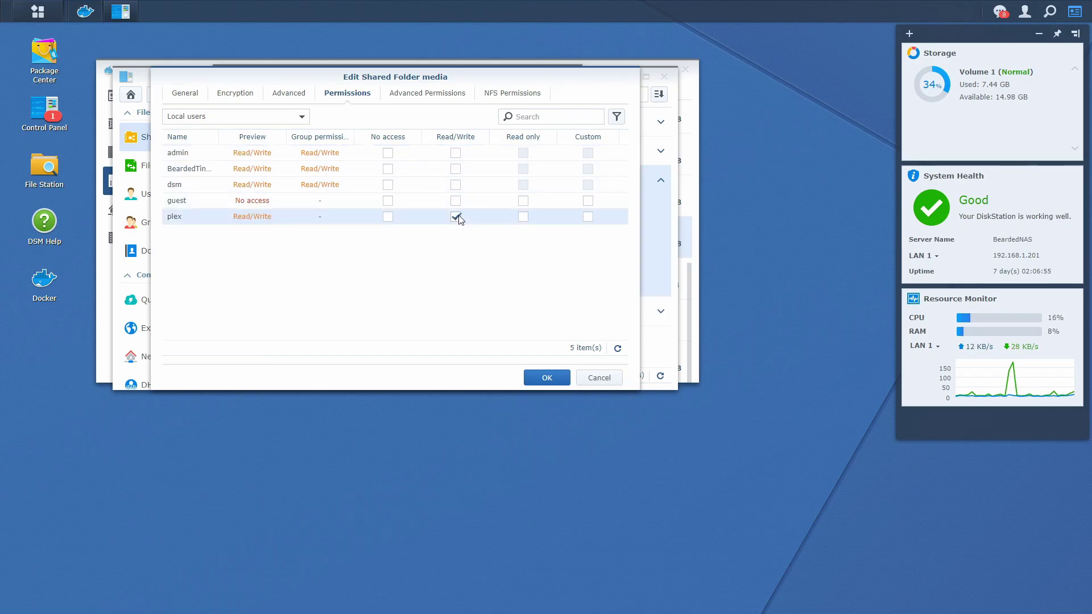
{"action": "left_click", "coordinate": [564, 376]}
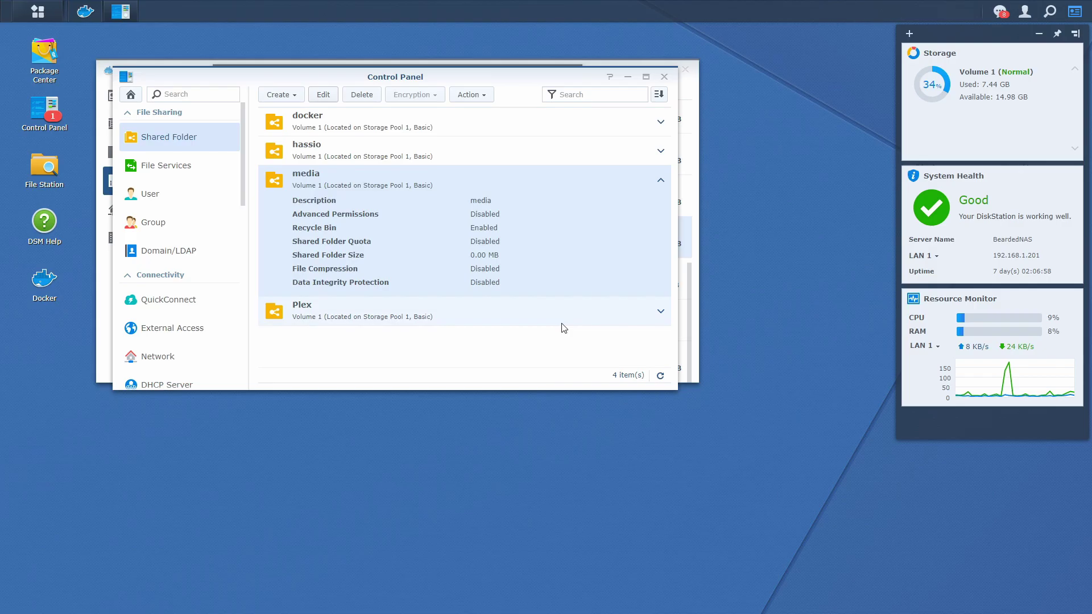
Step: Mount the media shared folder at /data in the Plex container
{"action": "left_click", "coordinate": [664, 76]}
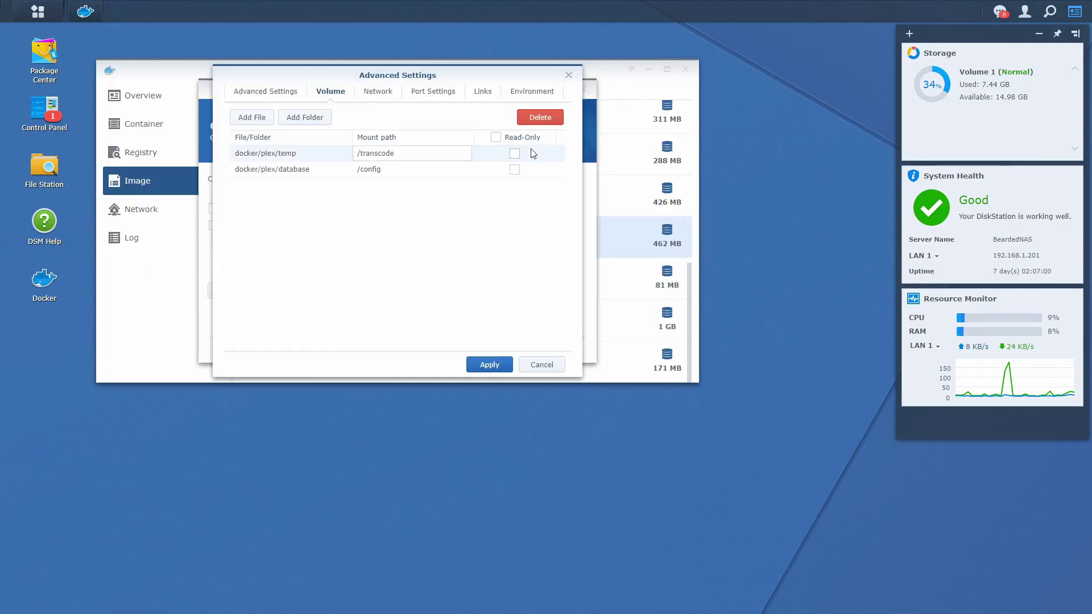
{"action": "left_click", "coordinate": [317, 118]}
{"action": "left_click", "coordinate": [332, 143]}
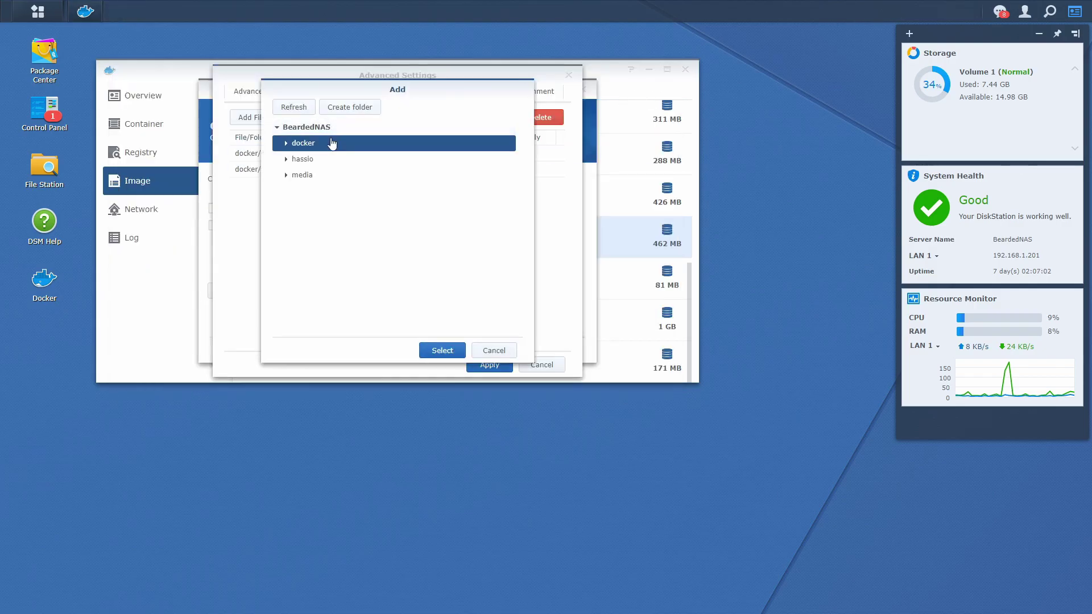
{"action": "left_click", "coordinate": [301, 174]}
{"action": "left_click", "coordinate": [443, 350]}
{"action": "left_click", "coordinate": [404, 154]}
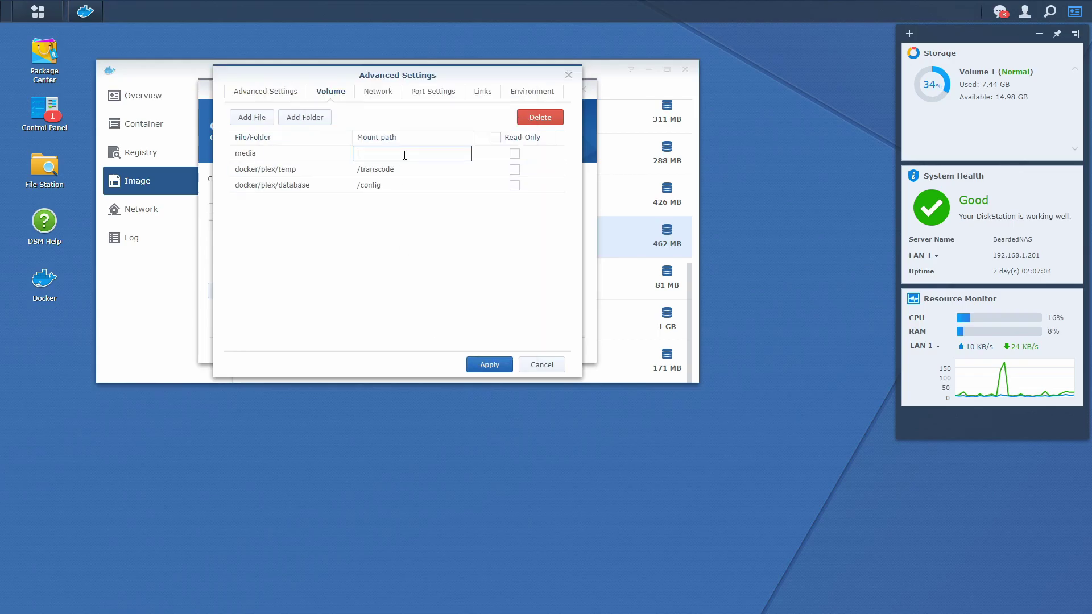
{"action": "type", "text": "/data"}
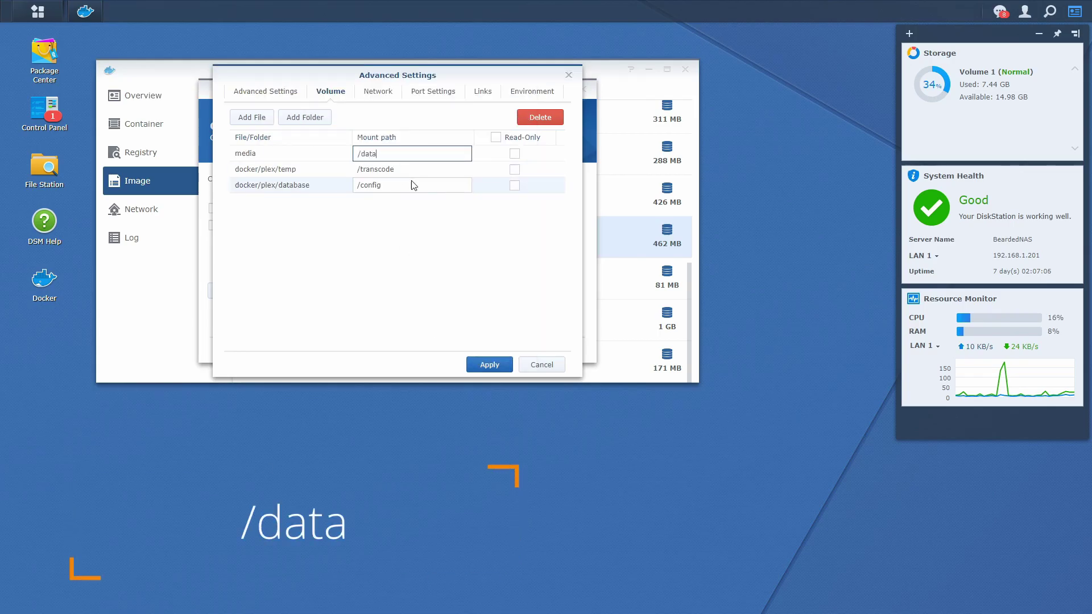
Step: Make the container use the same network as the Docker host
{"action": "left_click", "coordinate": [362, 105]}
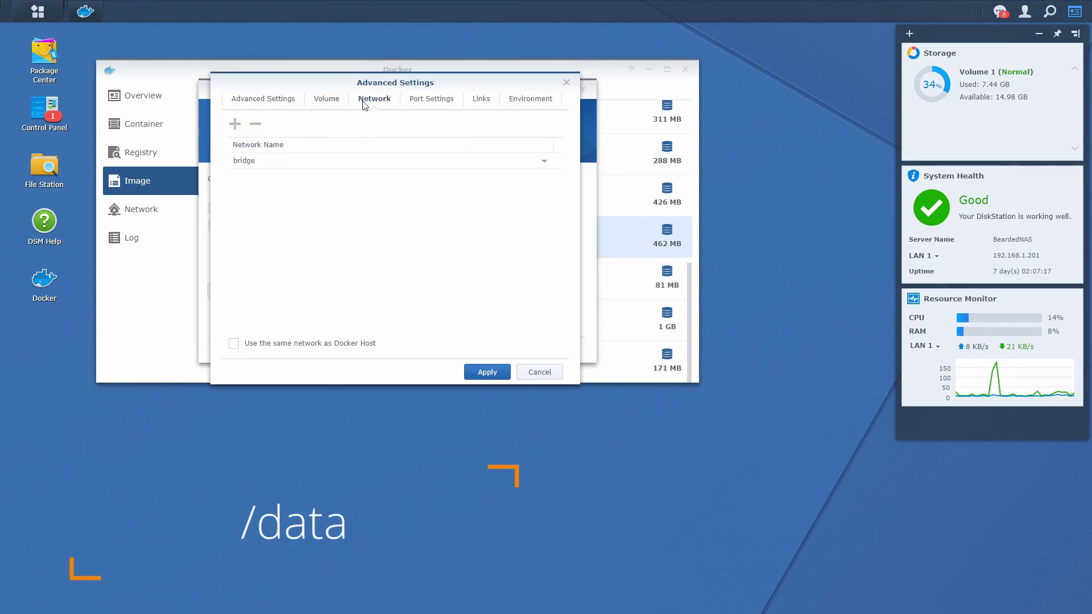
{"action": "left_click", "coordinate": [328, 342]}
{"action": "left_click", "coordinate": [448, 101]}
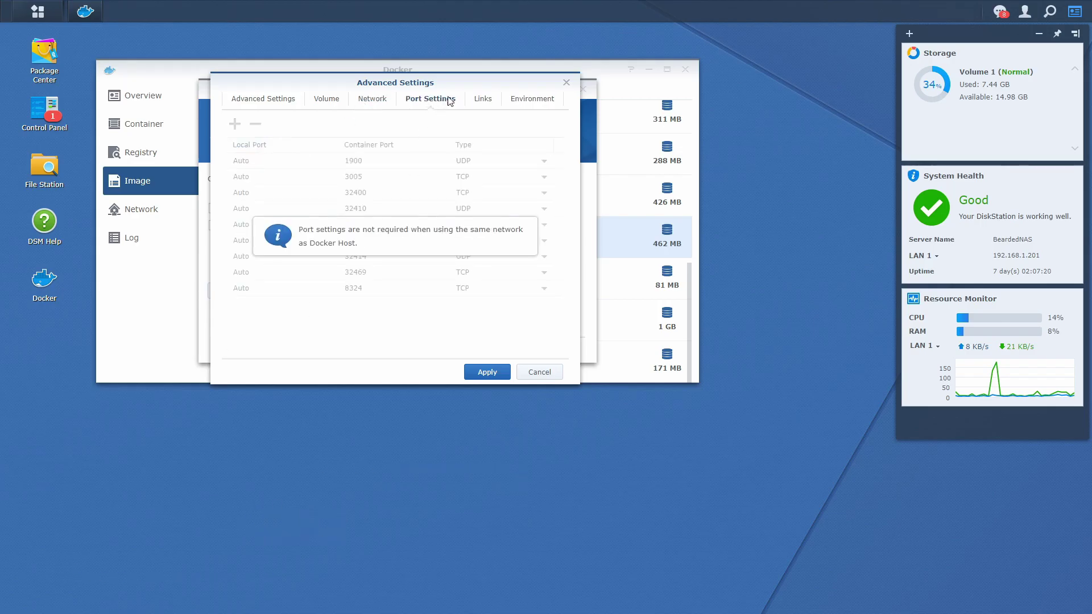
{"action": "left_click", "coordinate": [479, 101]}
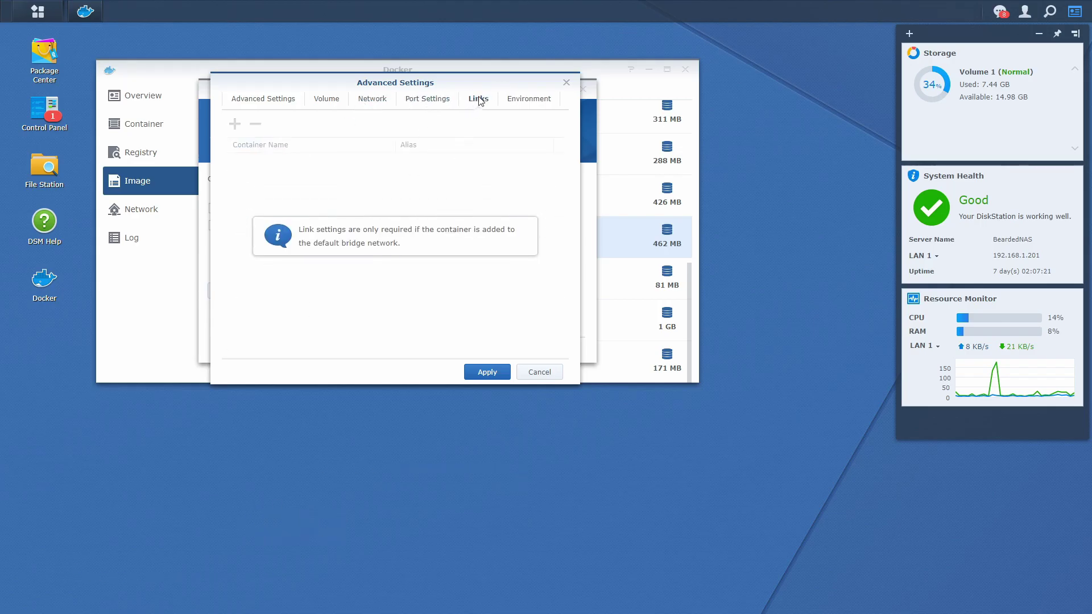
{"action": "left_click", "coordinate": [528, 101]}
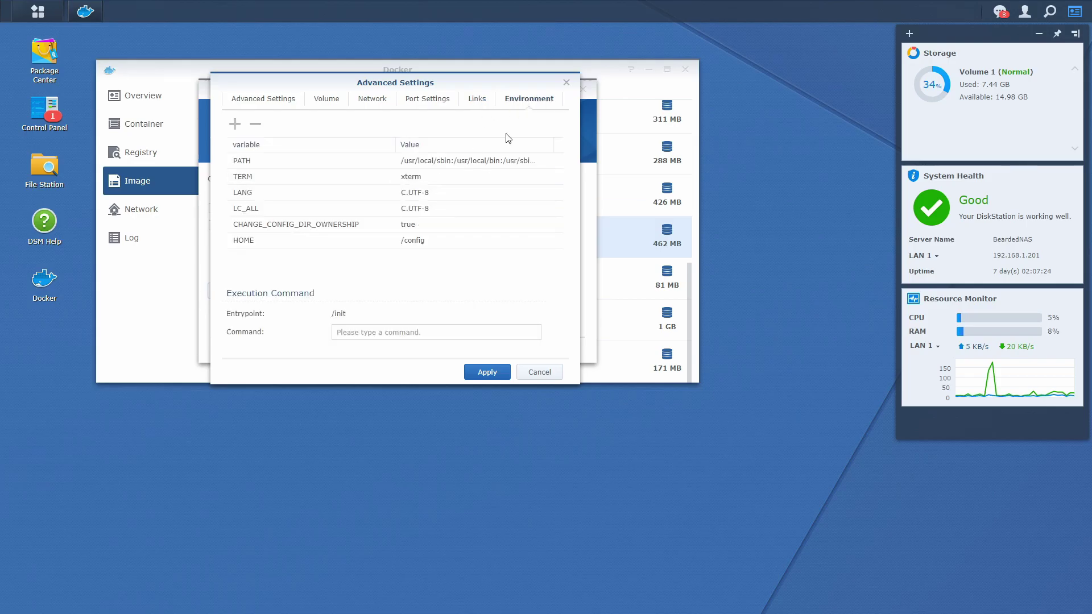
Step: Add the TZ environment variable set to Europe/Zagreb
{"action": "left_click", "coordinate": [234, 124]}
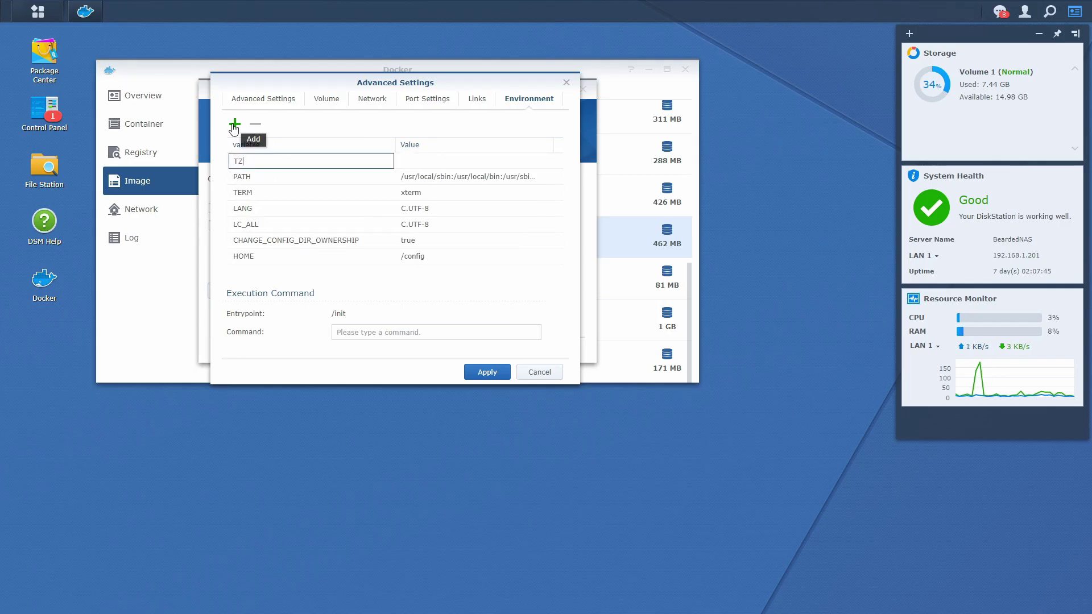
{"action": "key", "text": "Tab"}
{"action": "type", "text": "Eur"}
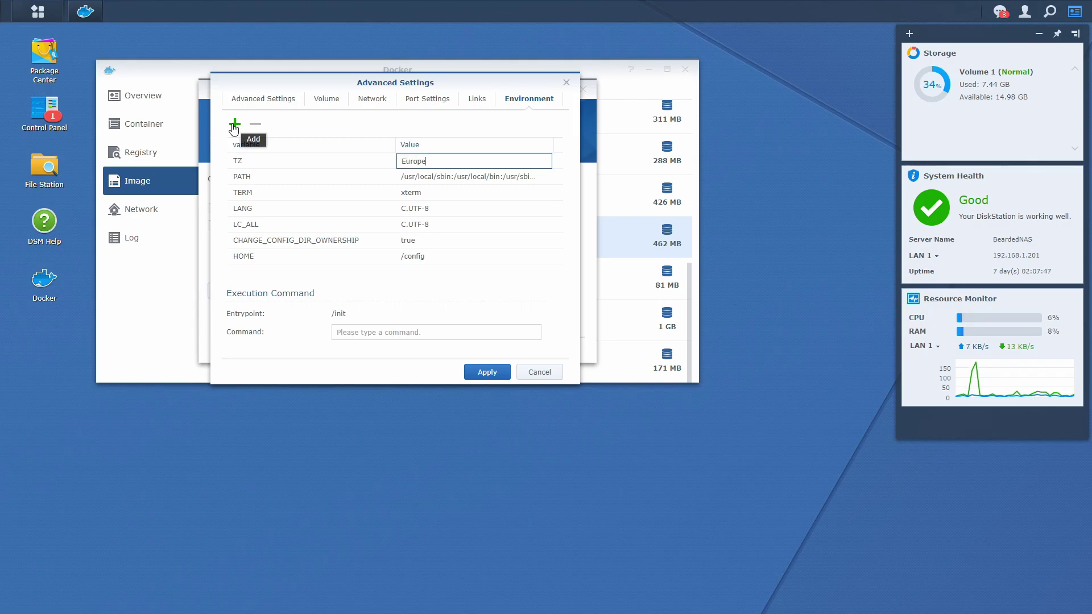
{"action": "type", "text": "ope/zagreb"}
{"action": "key", "text": "ctrl+shift+Left"}
{"action": "type", "text": "Zagreb"}
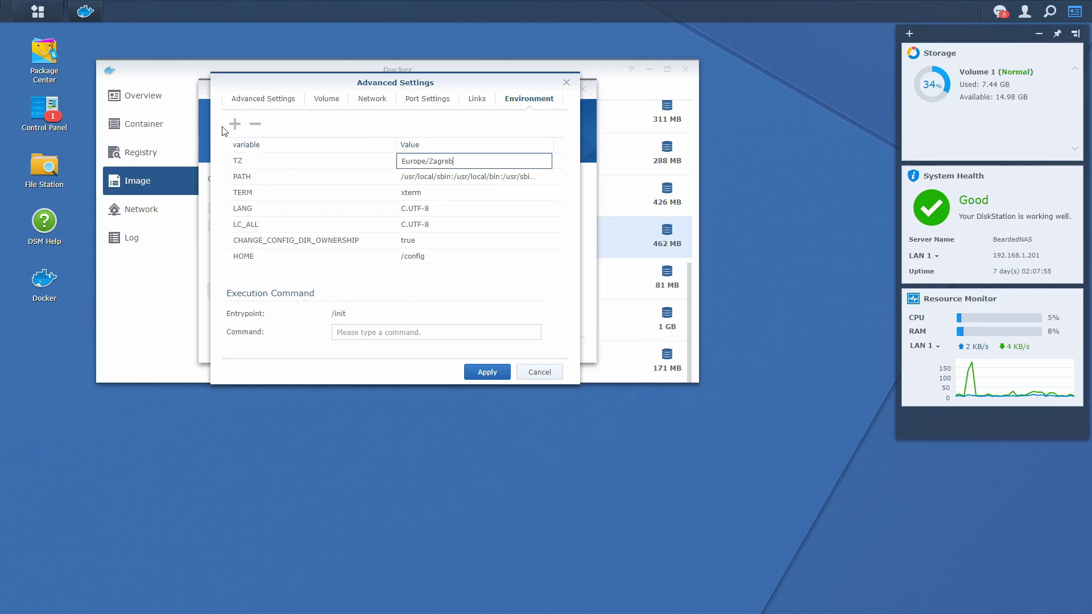
Step: Add PLEX_GID and PLEX_UID environment variables, both set to 0
{"action": "left_click", "coordinate": [233, 125]}
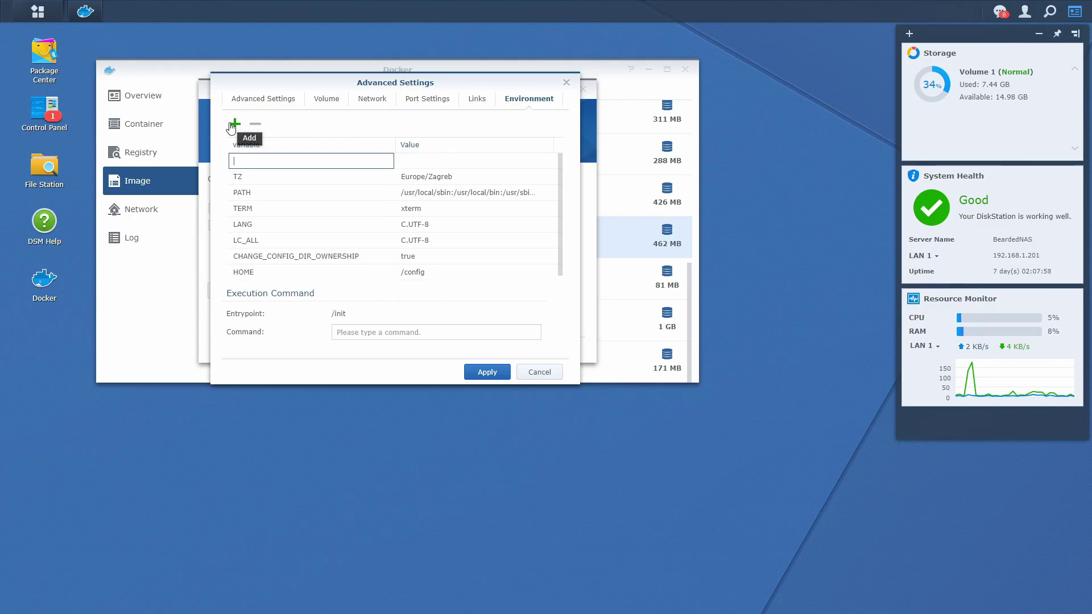
{"action": "type", "text": "PLEX"}
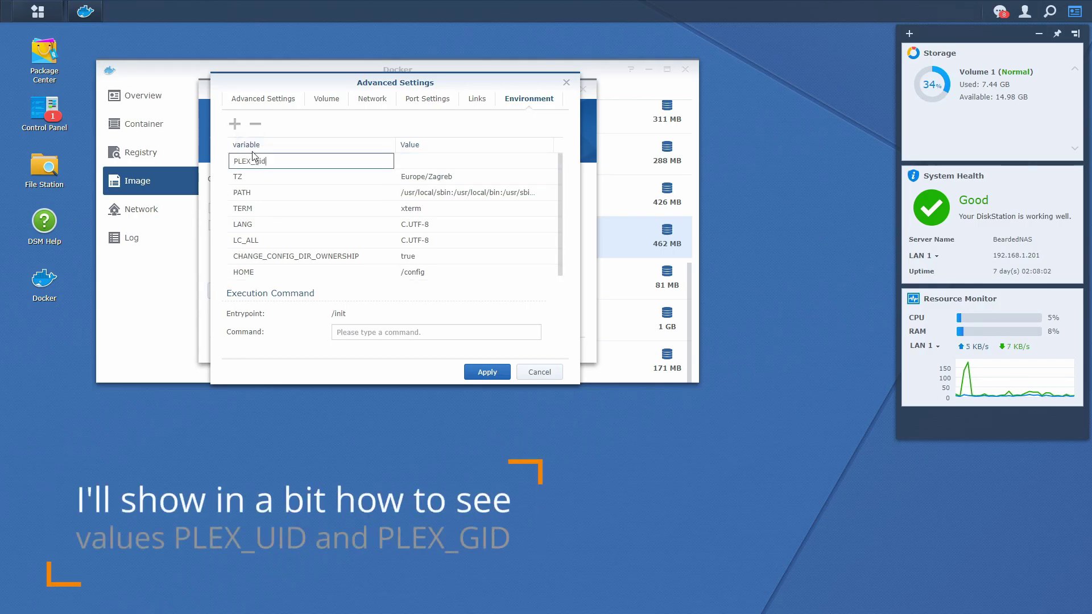
{"action": "type", "text": "_GID"}
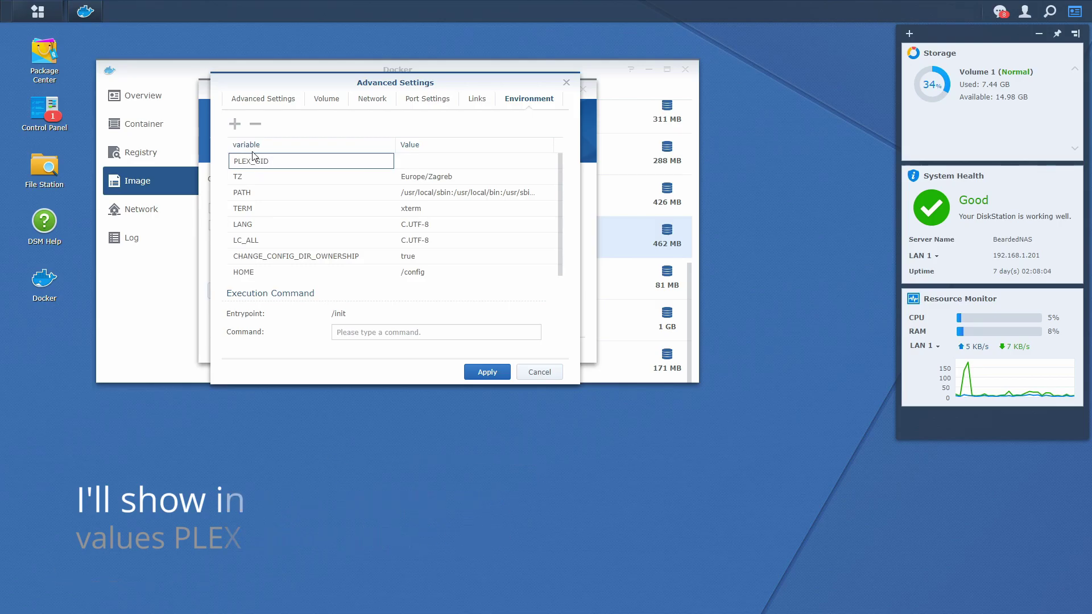
{"action": "key", "text": "Tab"}
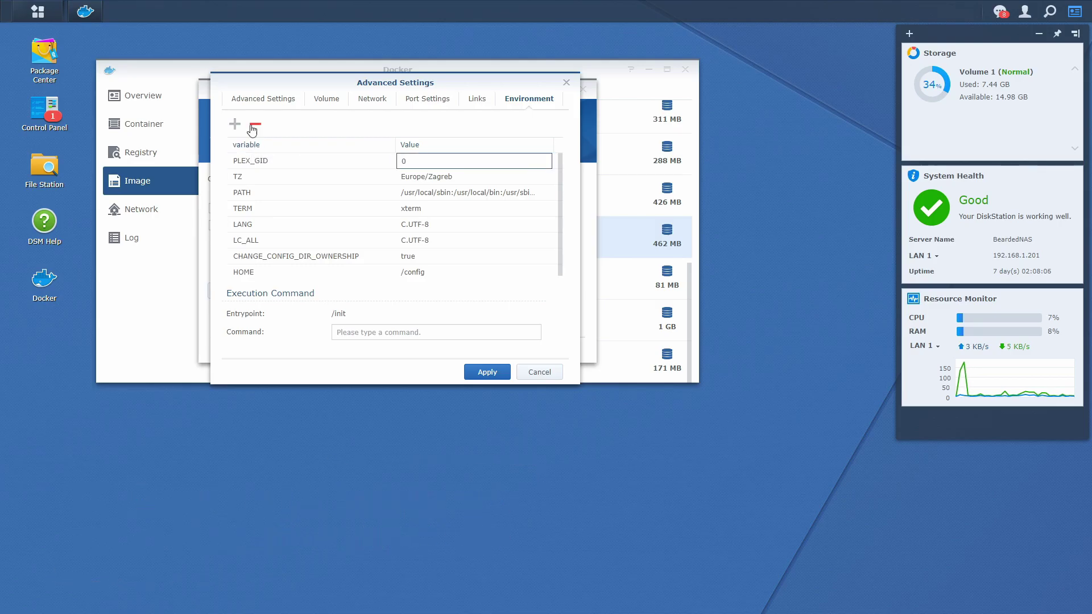
{"action": "left_click", "coordinate": [237, 128]}
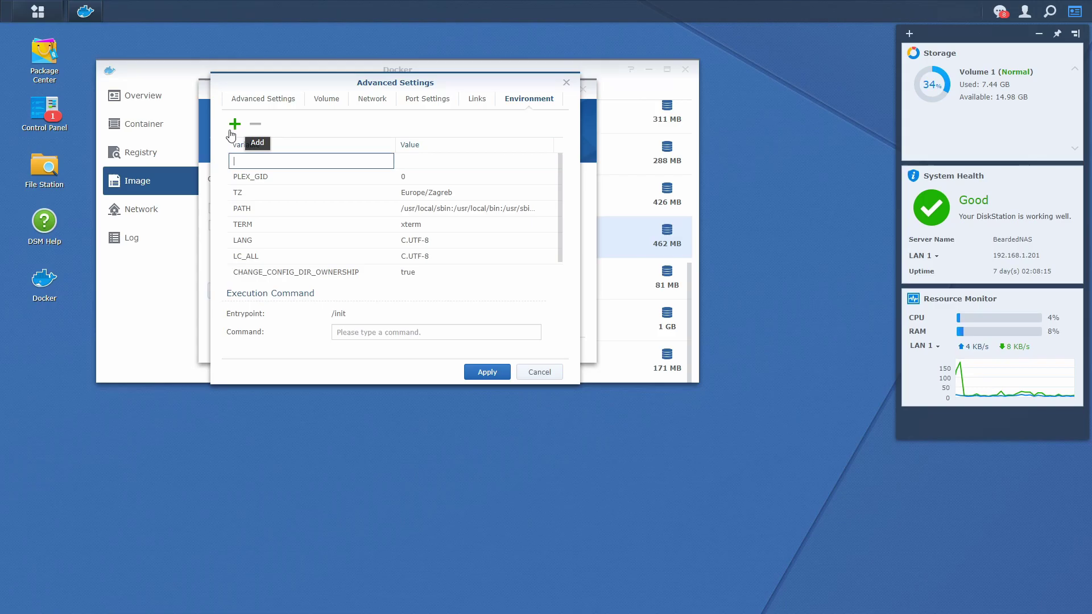
{"action": "type", "text": "PLEX_UID"}
{"action": "key", "text": "Tab"}
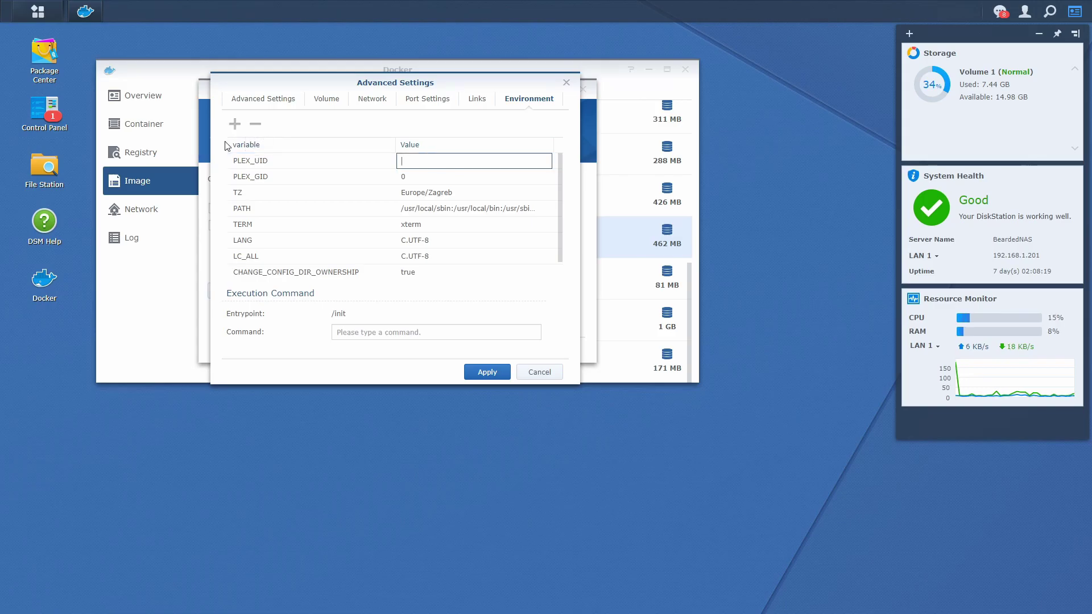
{"action": "type", "text": "0"}
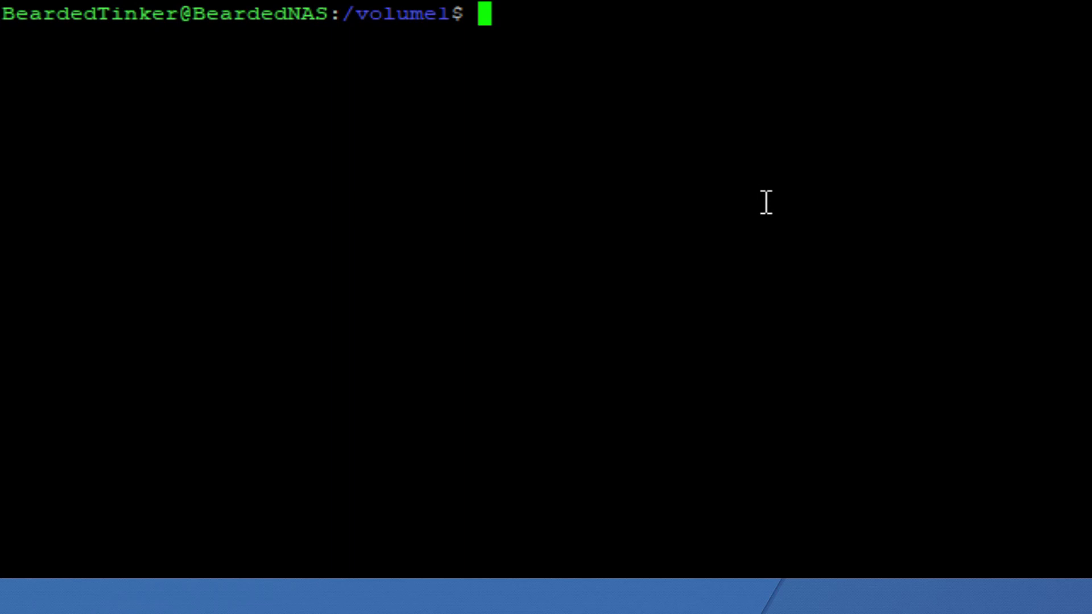
Step: Check media folder ownership and root's IDs in PuTTY, then apply the container's advanced settings
{"action": "type", "text": "cd media"}
{"action": "key", "text": "Return"}
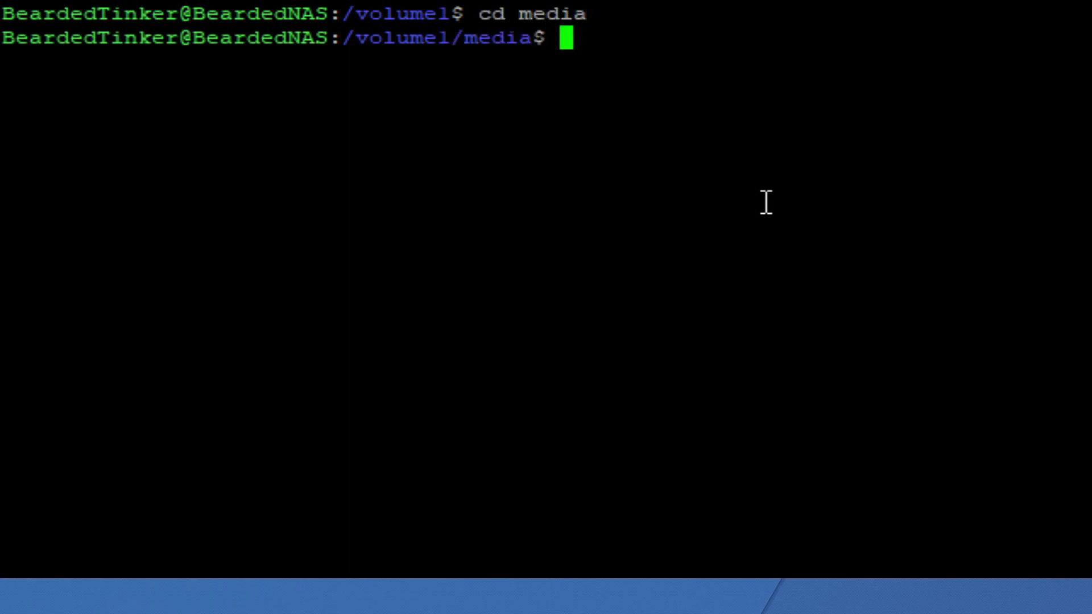
{"action": "type", "text": "ls -l"}
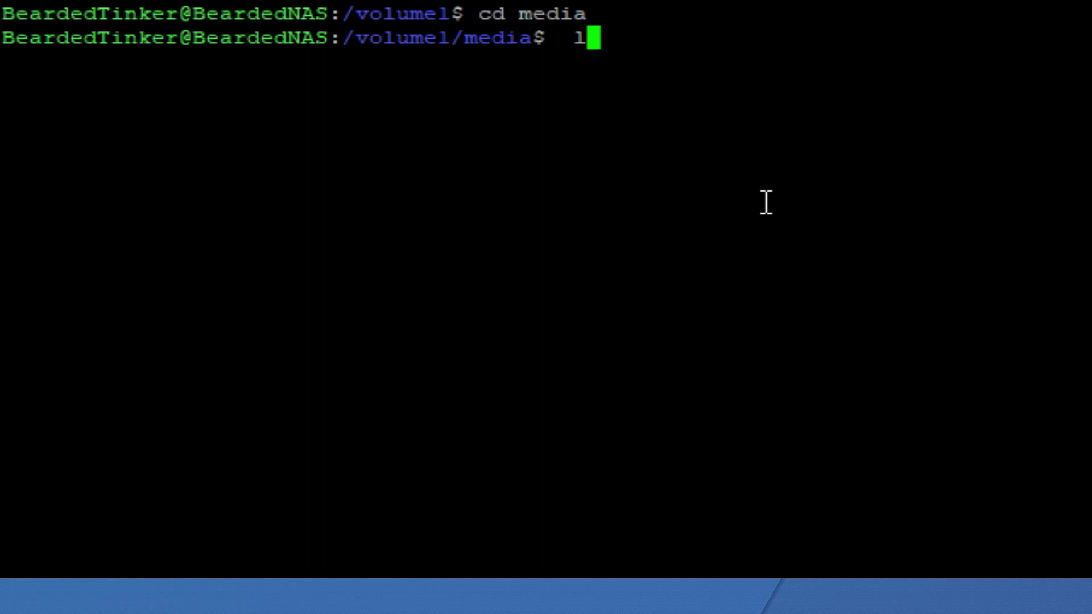
{"action": "type", "text": "a"}
{"action": "key", "text": "Return"}
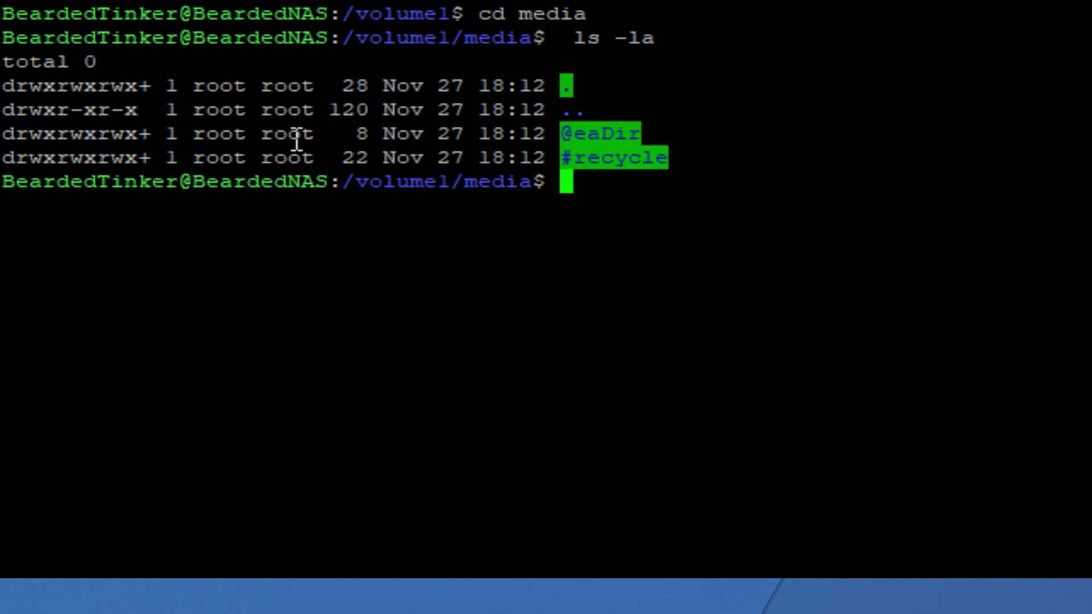
{"action": "type", "text": "id"}
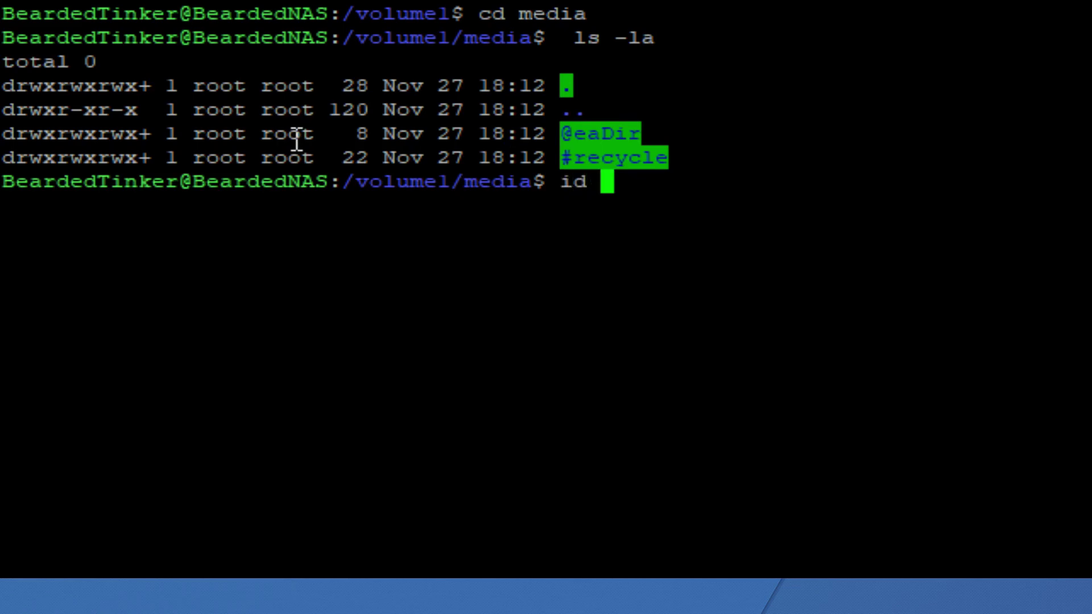
{"action": "type", "text": " root"}
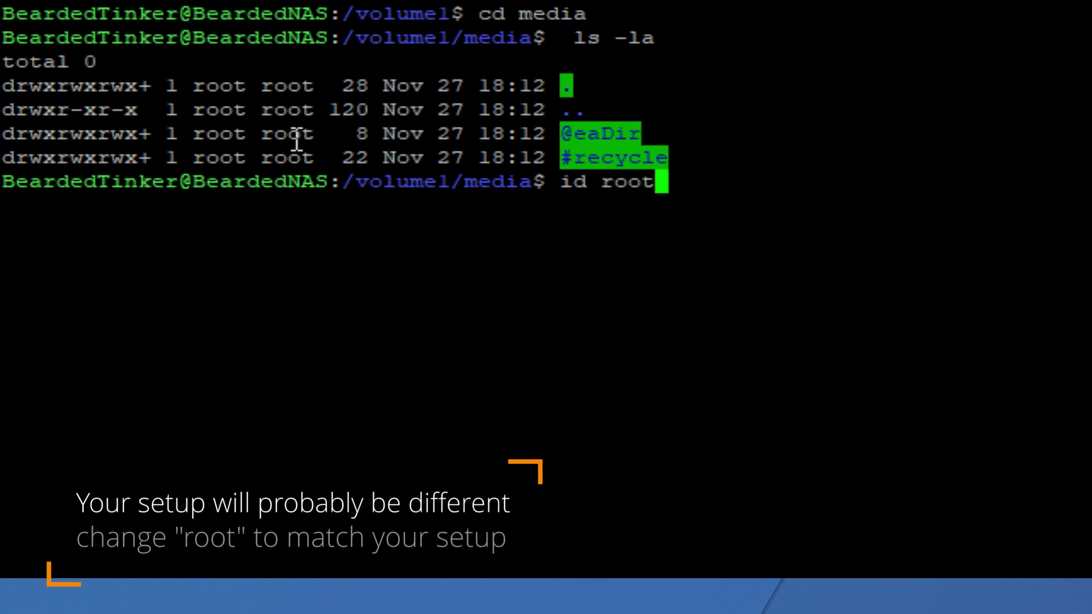
{"action": "key", "text": "Return"}
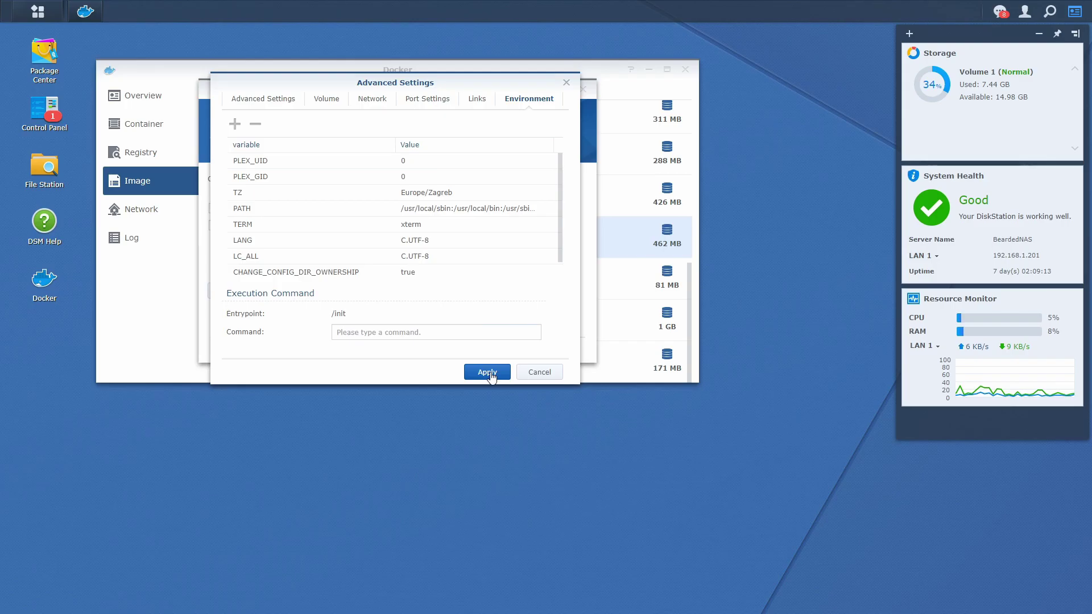
{"action": "left_click", "coordinate": [487, 372]}
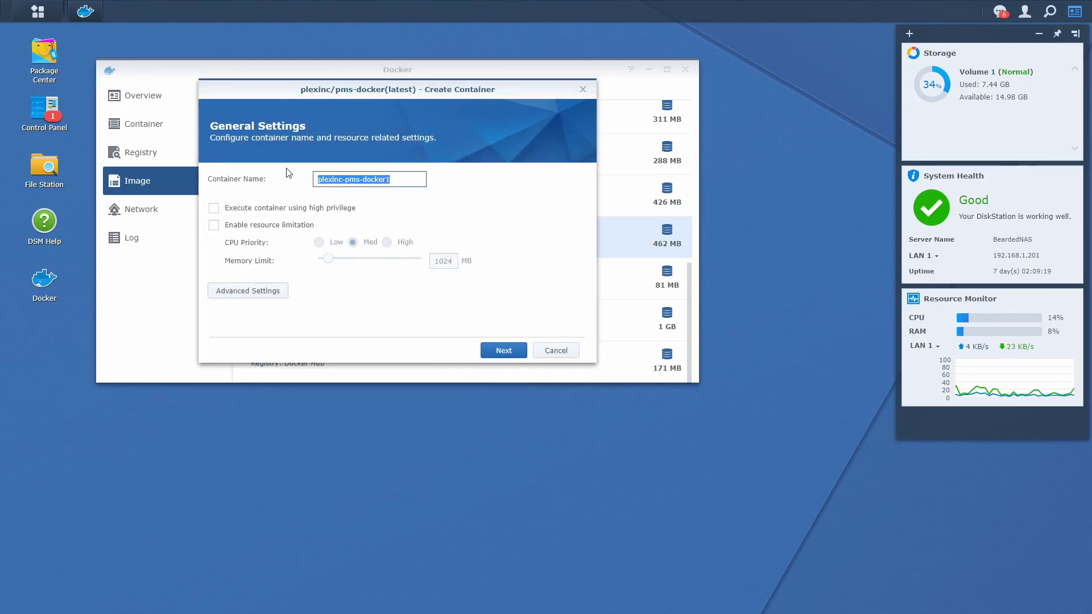
Step: Name the container plex, create and start it, then open its details from the container list
{"action": "type", "text": "plex"}
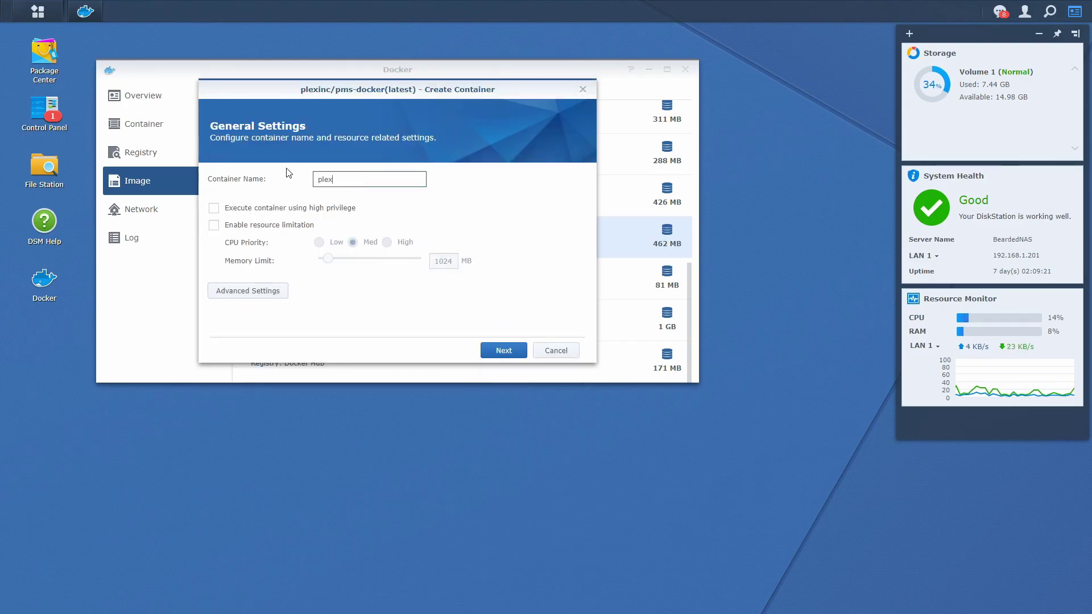
{"action": "left_click", "coordinate": [500, 349]}
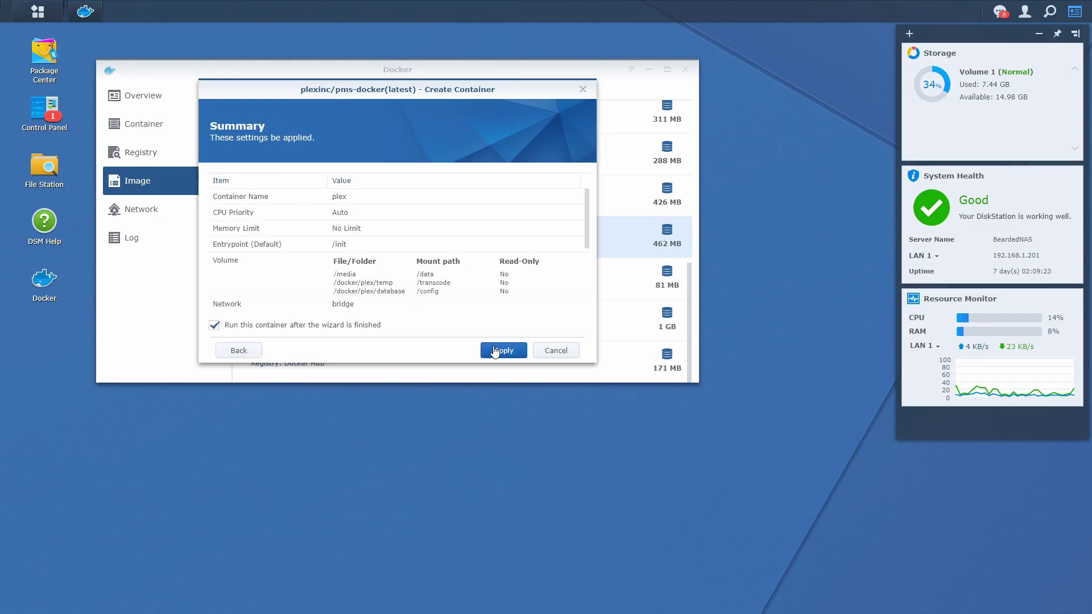
{"action": "left_click", "coordinate": [500, 356]}
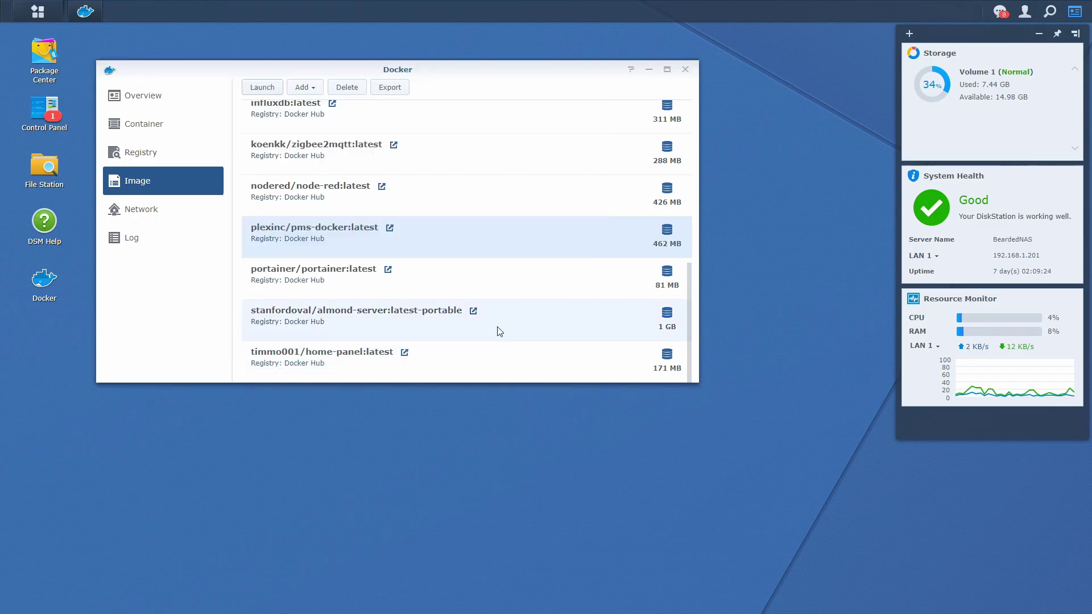
{"action": "left_click", "coordinate": [165, 129]}
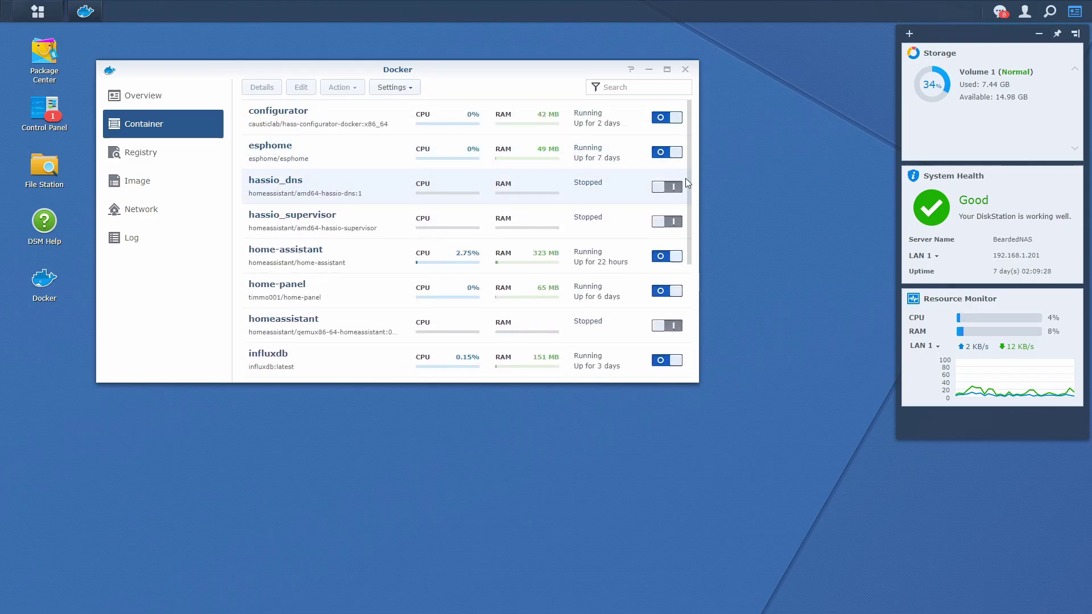
{"action": "left_click_drag", "start_coordinate": [688, 217], "coordinate": [676, 334]}
{"action": "left_click", "coordinate": [391, 256]}
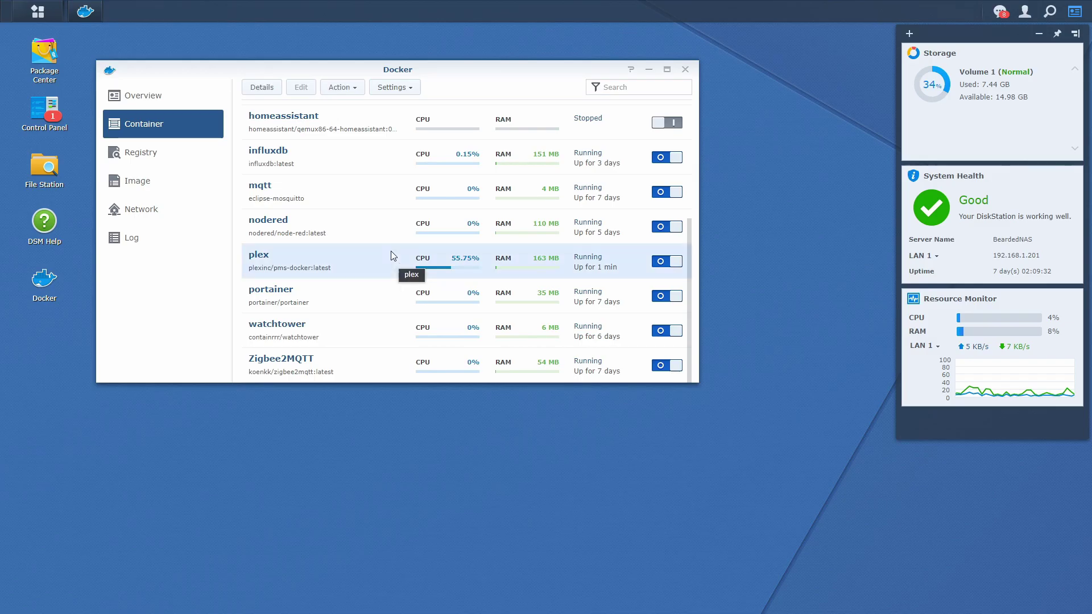
{"action": "double_click", "coordinate": [391, 255]}
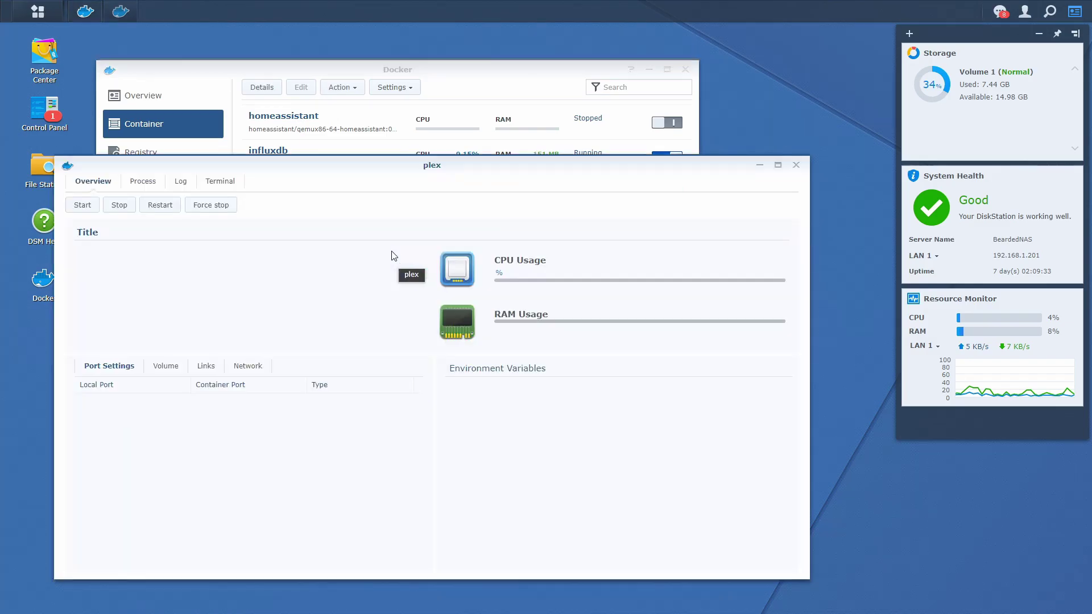
Step: Check the plex container's log to confirm the Plex server is starting
{"action": "left_click", "coordinate": [183, 181]}
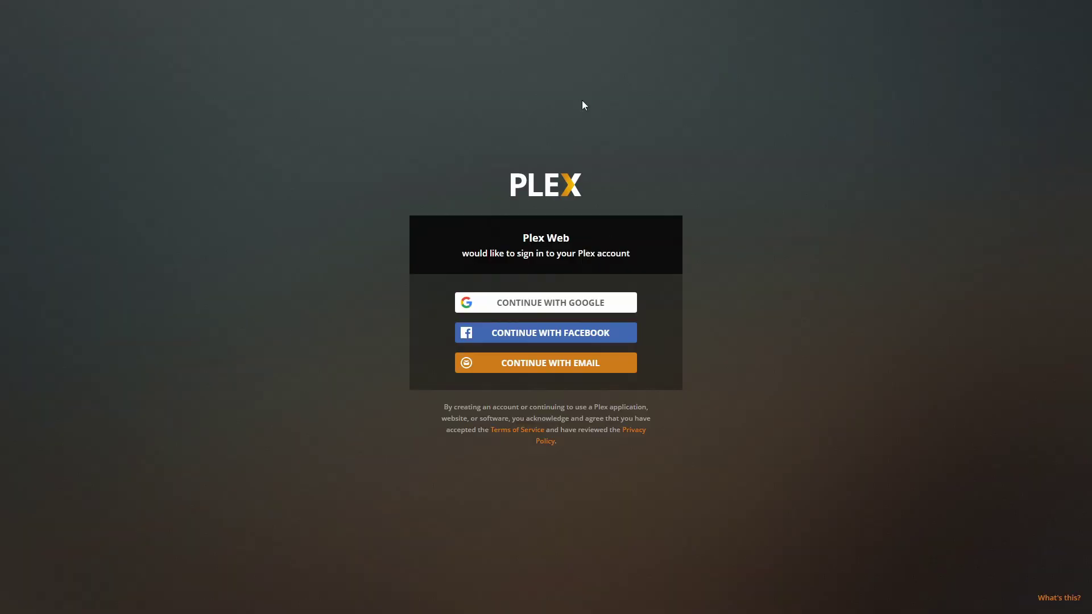
Step: Sign in to Plex Web by email, dismissing the introduction and the Plex Pass offer
{"action": "left_click", "coordinate": [574, 369]}
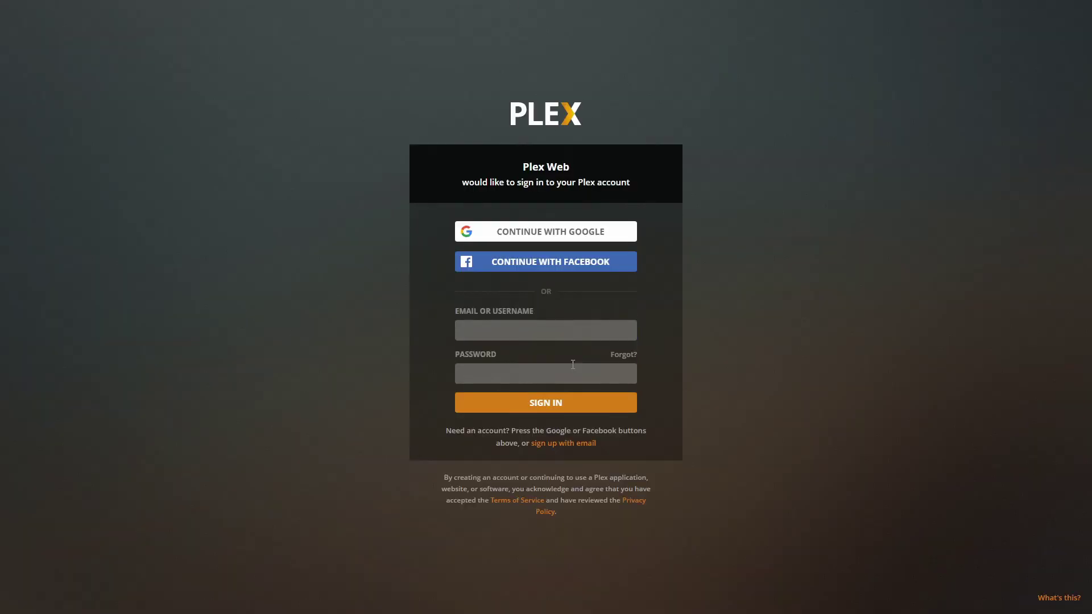
{"action": "left_click", "coordinate": [567, 404]}
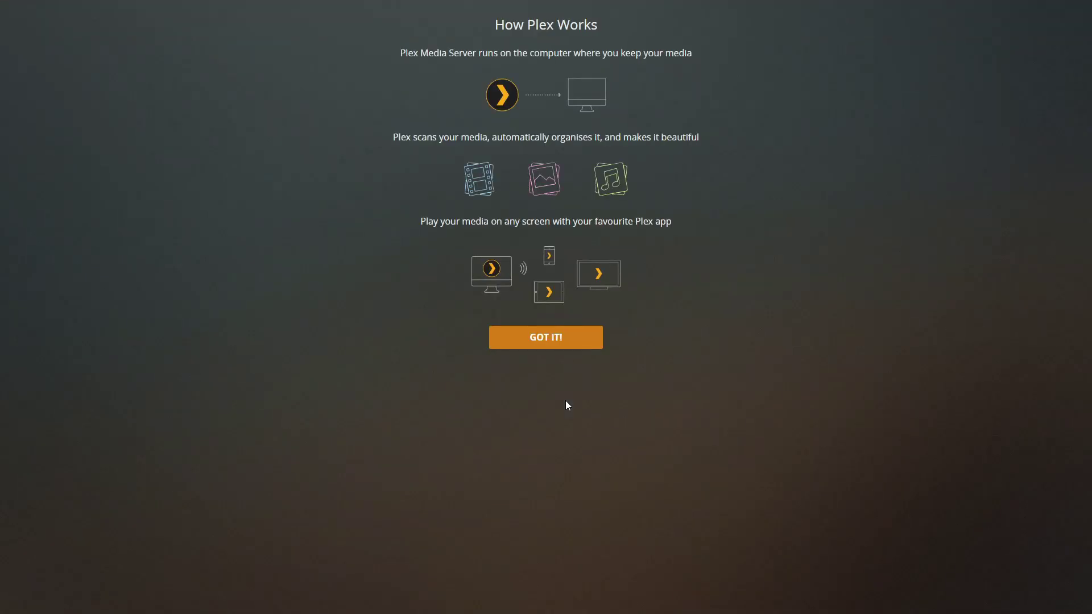
{"action": "left_click", "coordinate": [572, 347]}
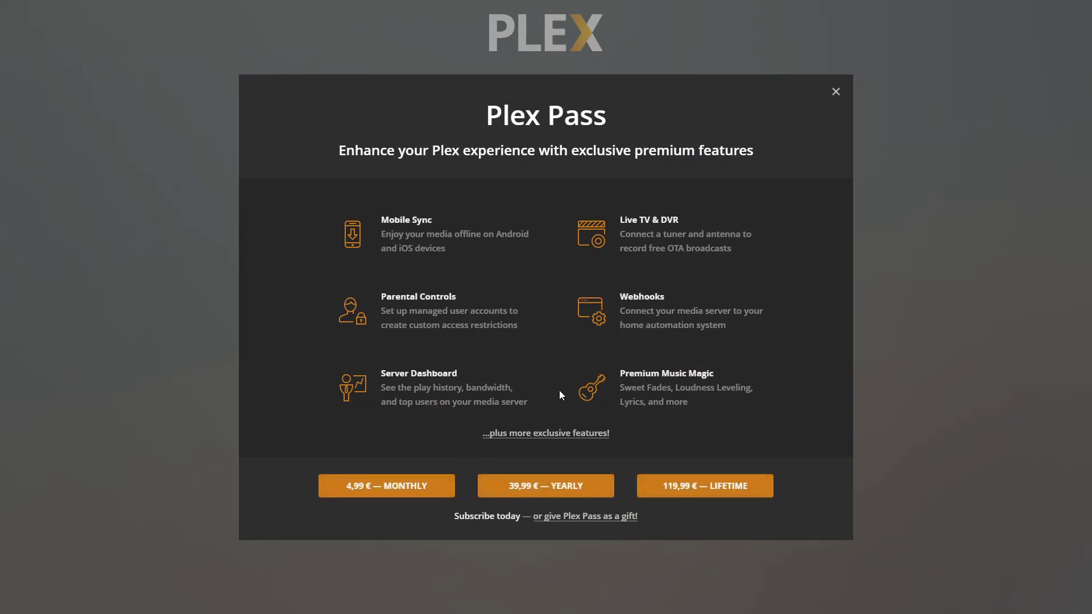
{"action": "left_click", "coordinate": [836, 92]}
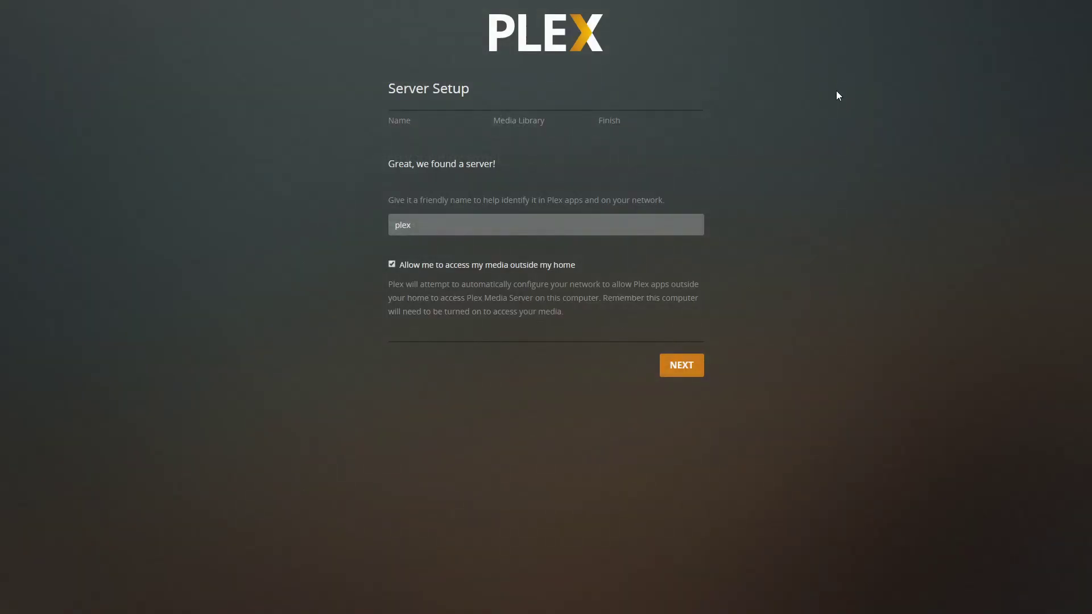
Step: Rename the Plex server to BeardedPlex and continue
{"action": "left_click_drag", "start_coordinate": [412, 226], "coordinate": [390, 228]}
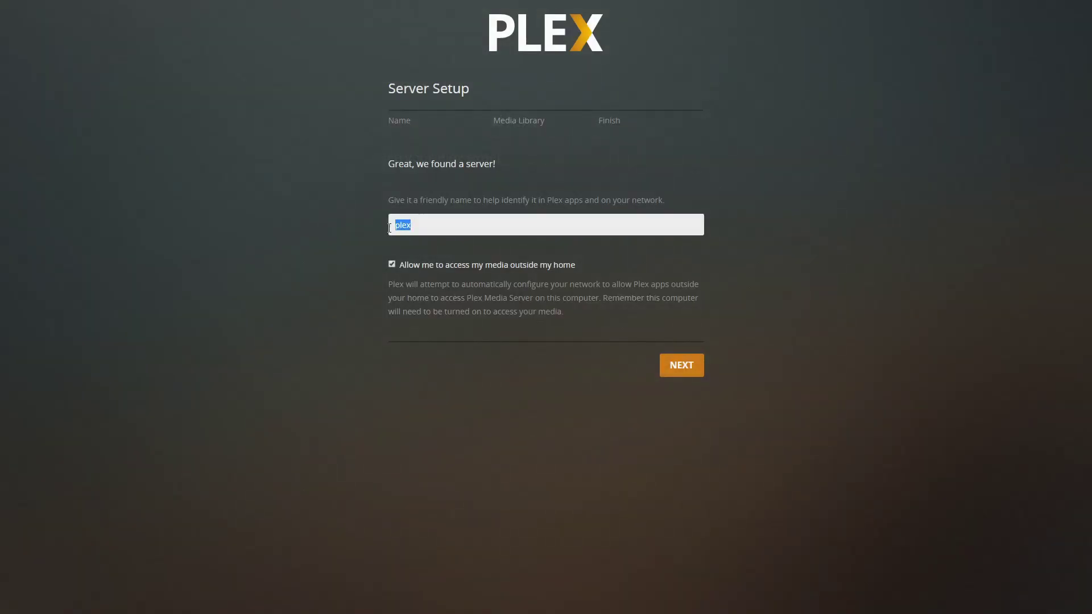
{"action": "type", "text": "Beareded"}
{"action": "key", "text": "BackSpace"}
{"action": "key", "text": "BackSpace"}
{"action": "type", "text": "edPlex"}
{"action": "left_click", "coordinate": [681, 365]}
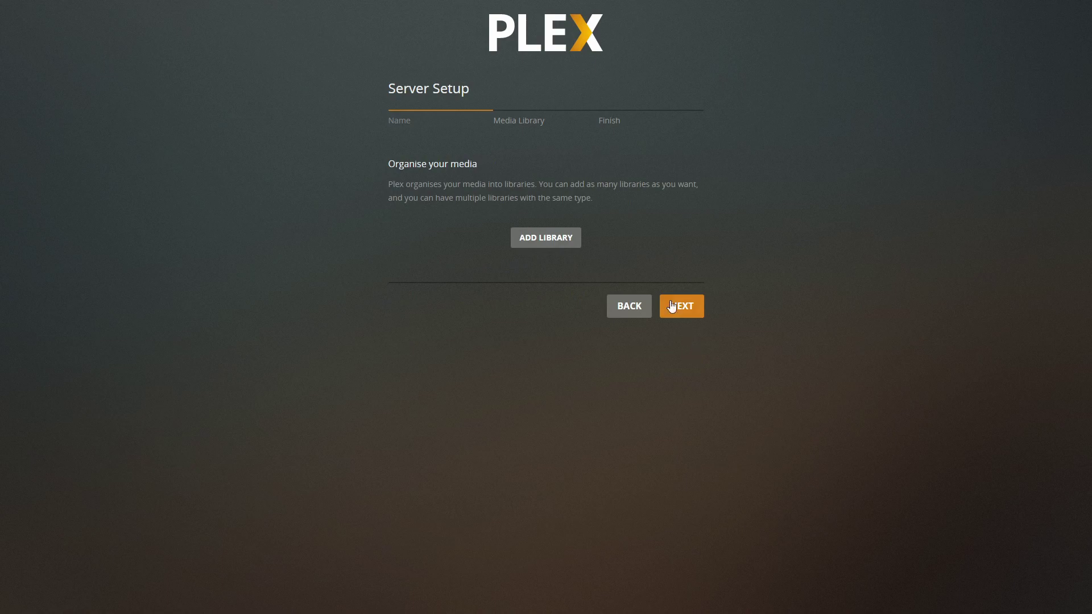
Step: Add a Films library using the /data folder and finish server setup
{"action": "left_click", "coordinate": [555, 237]}
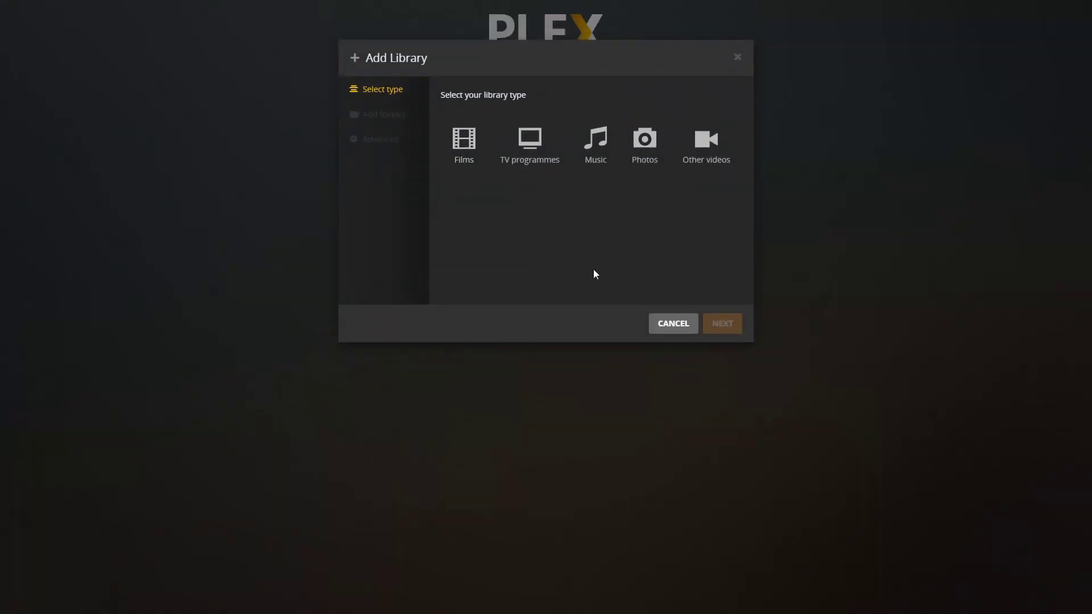
{"action": "left_click", "coordinate": [465, 148]}
{"action": "left_click", "coordinate": [402, 121]}
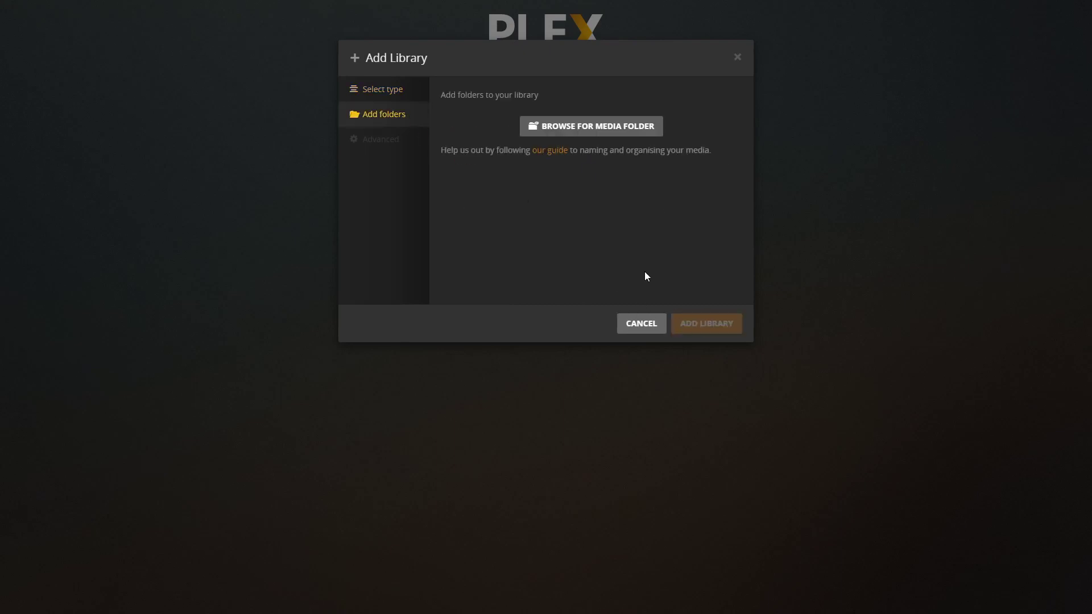
{"action": "left_click", "coordinate": [579, 129]}
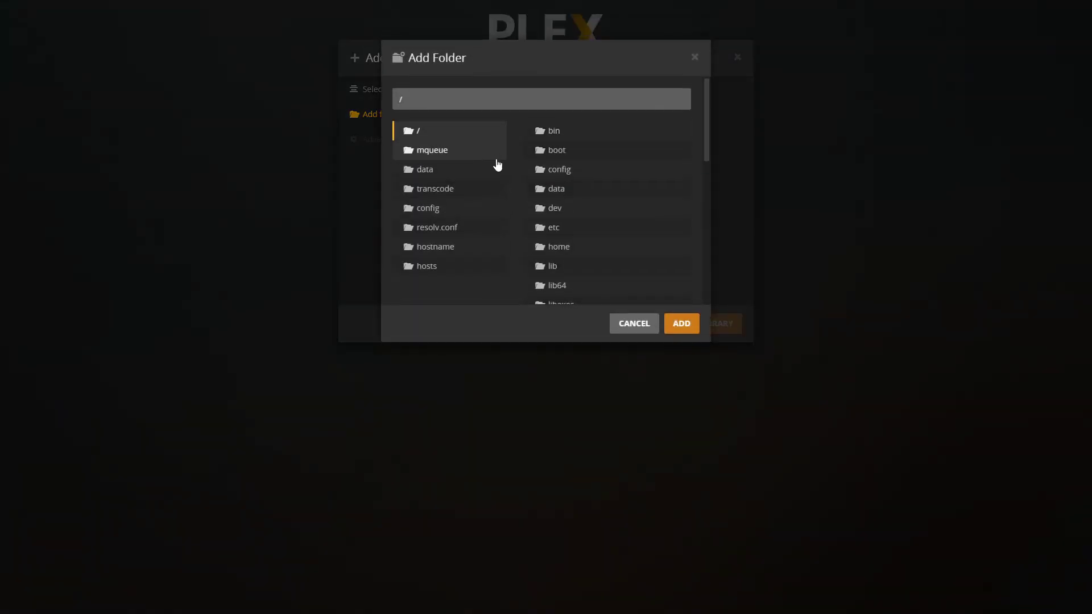
{"action": "left_click", "coordinate": [463, 170]}
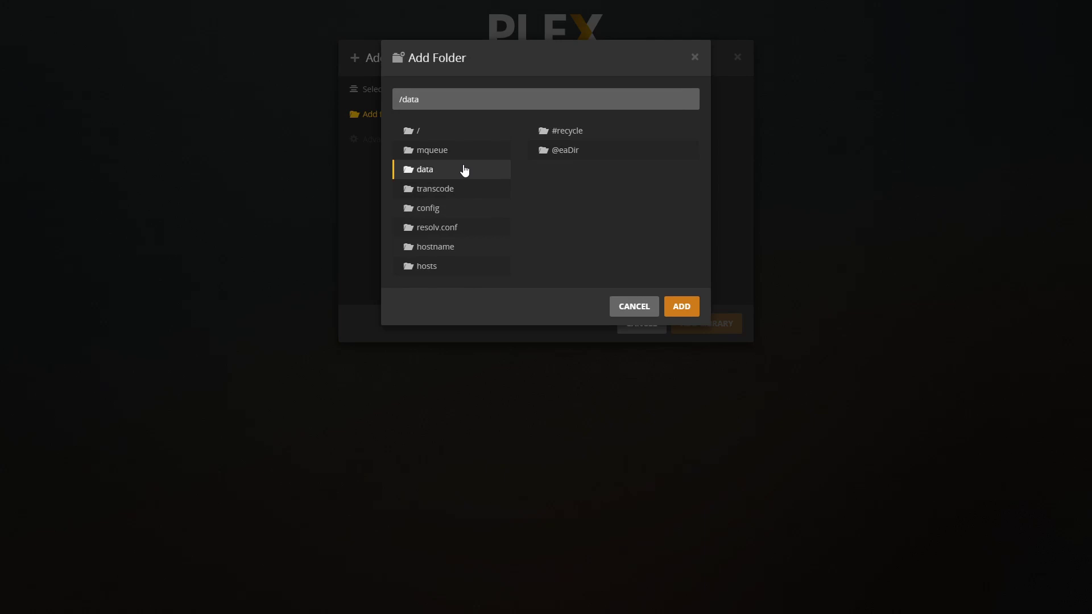
{"action": "left_click", "coordinate": [678, 306]}
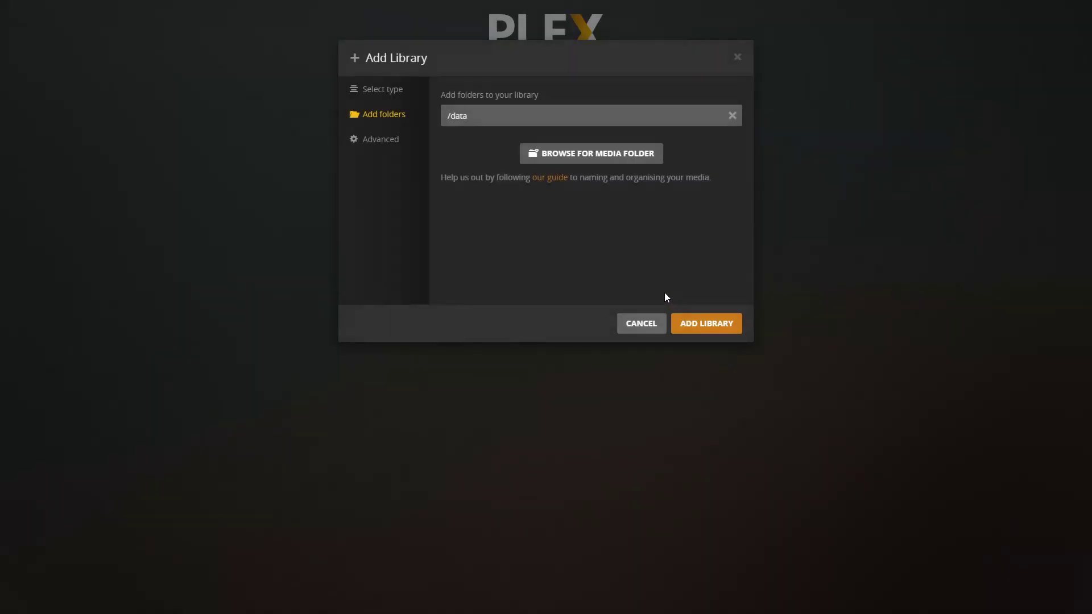
{"action": "left_click", "coordinate": [705, 323]}
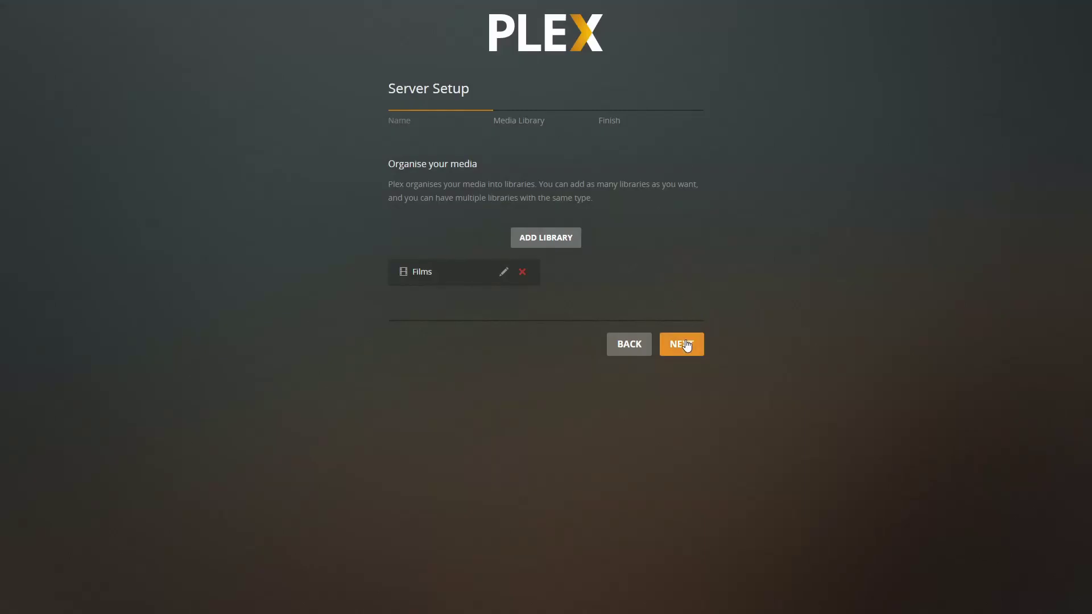
{"action": "left_click", "coordinate": [687, 346]}
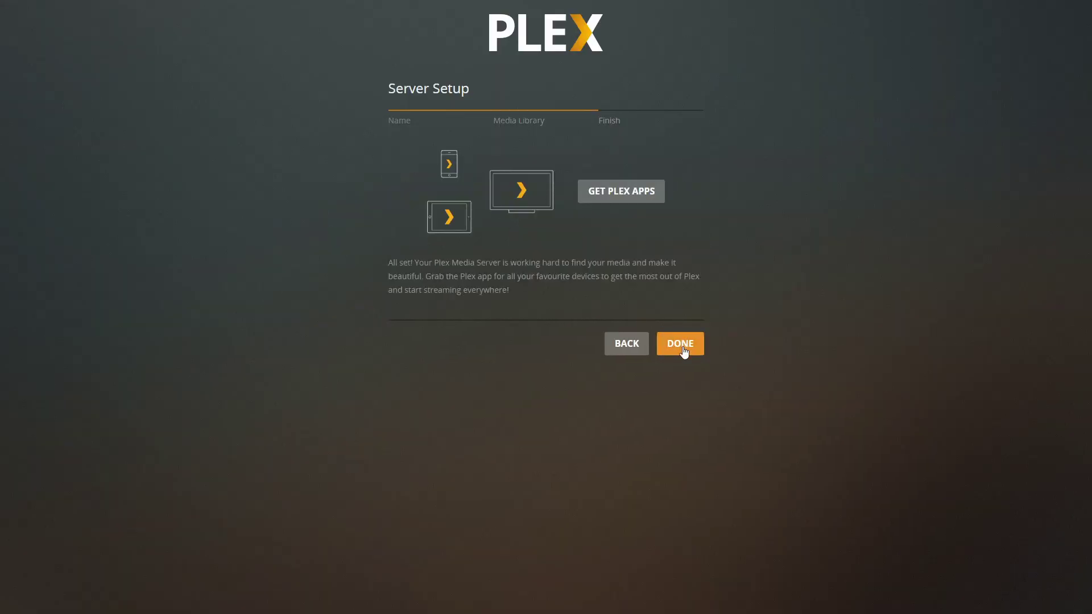
{"action": "left_click", "coordinate": [681, 344]}
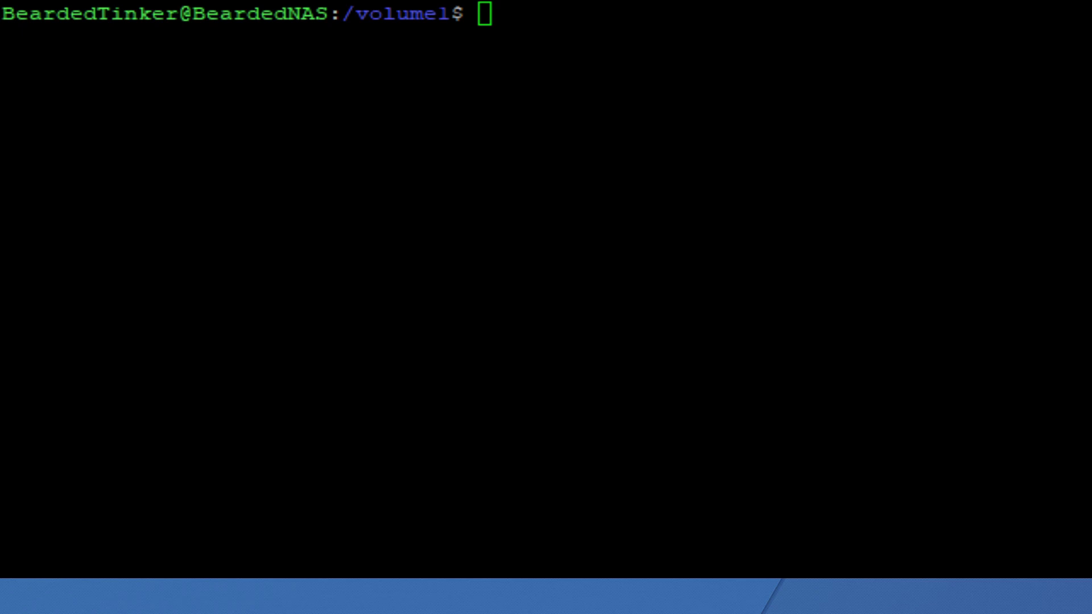
Step: Run sudo chmod -R 755 media in the PuTTY session at /volume1
{"action": "left_click", "coordinate": [955, 502]}
{"action": "type", "text": "sudo "}
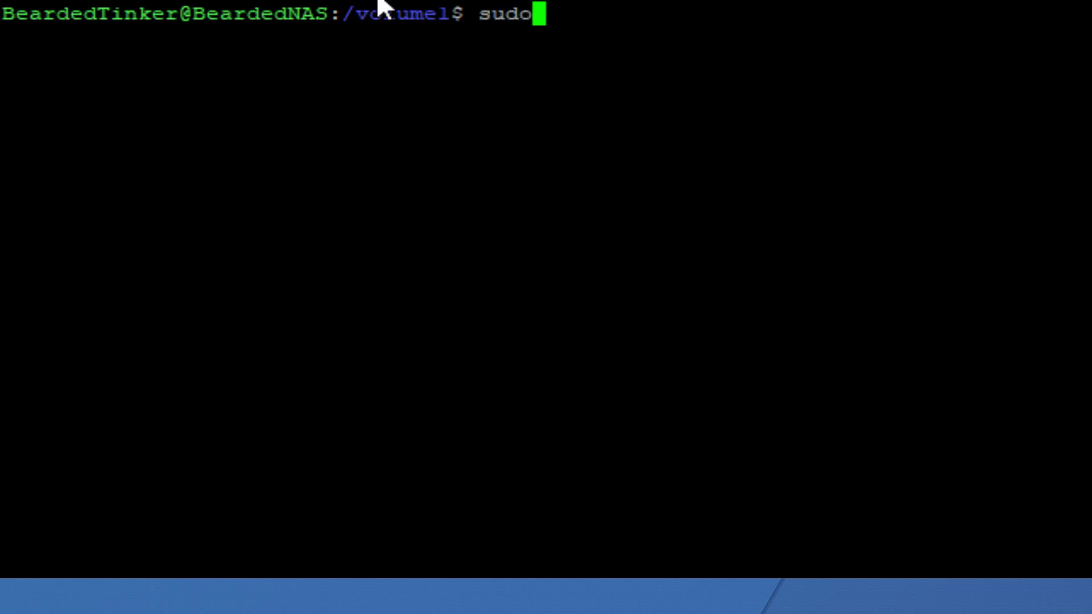
{"action": "type", "text": "c"}
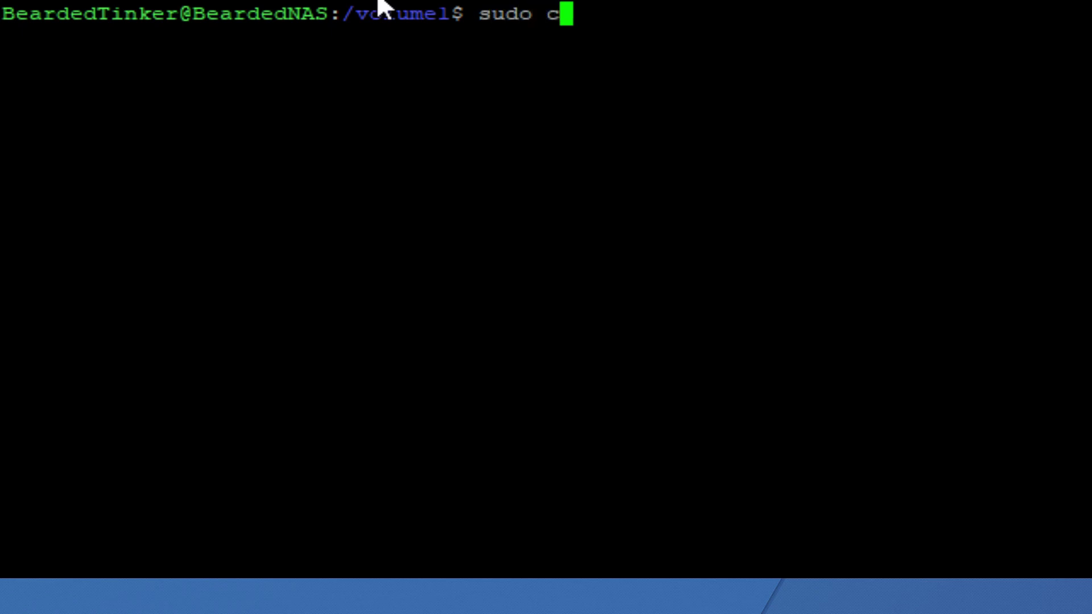
{"action": "type", "text": "w"}
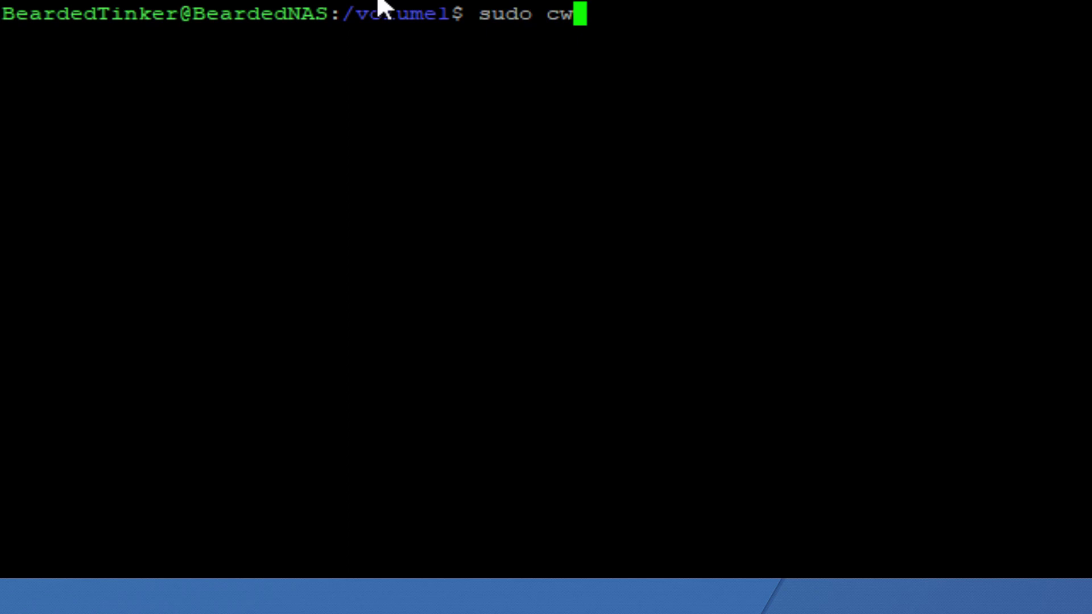
{"action": "key", "text": "BackSpace"}
{"action": "type", "text": "hmod"}
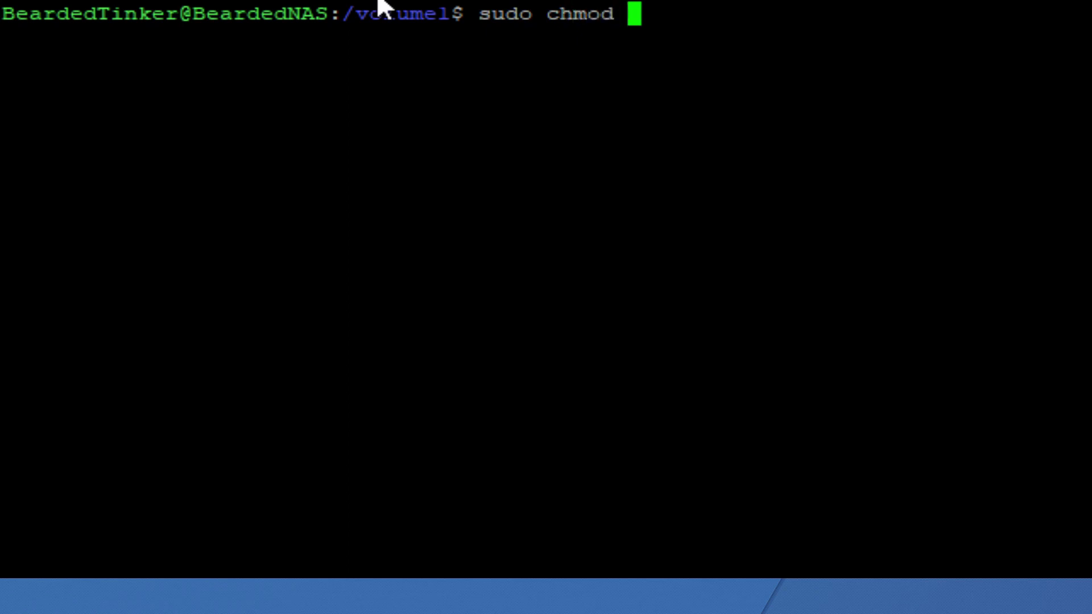
{"action": "type", "text": " -R"}
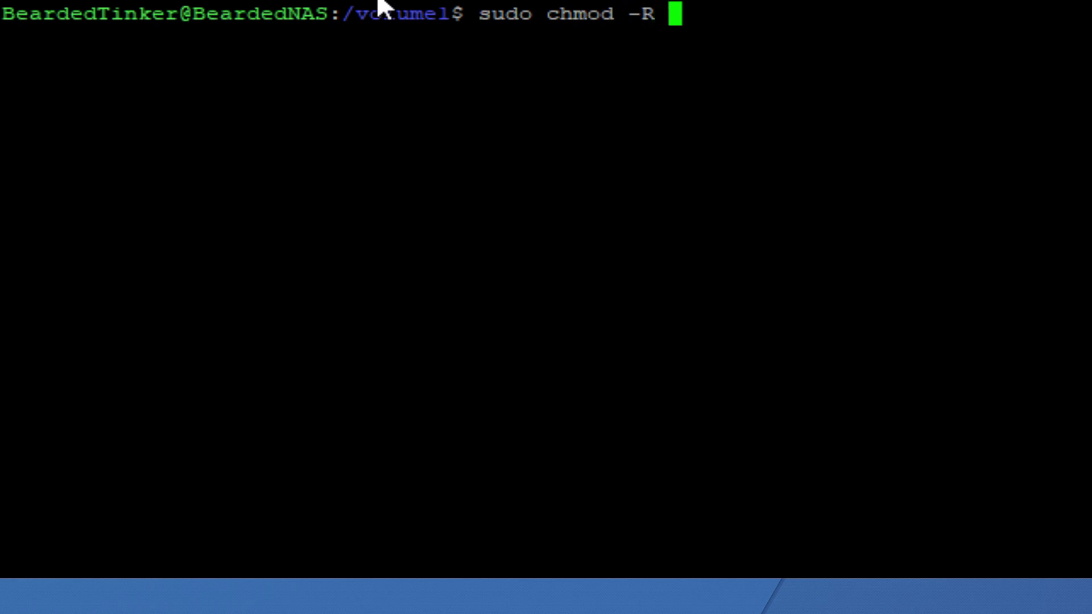
{"action": "type", "text": " 755"}
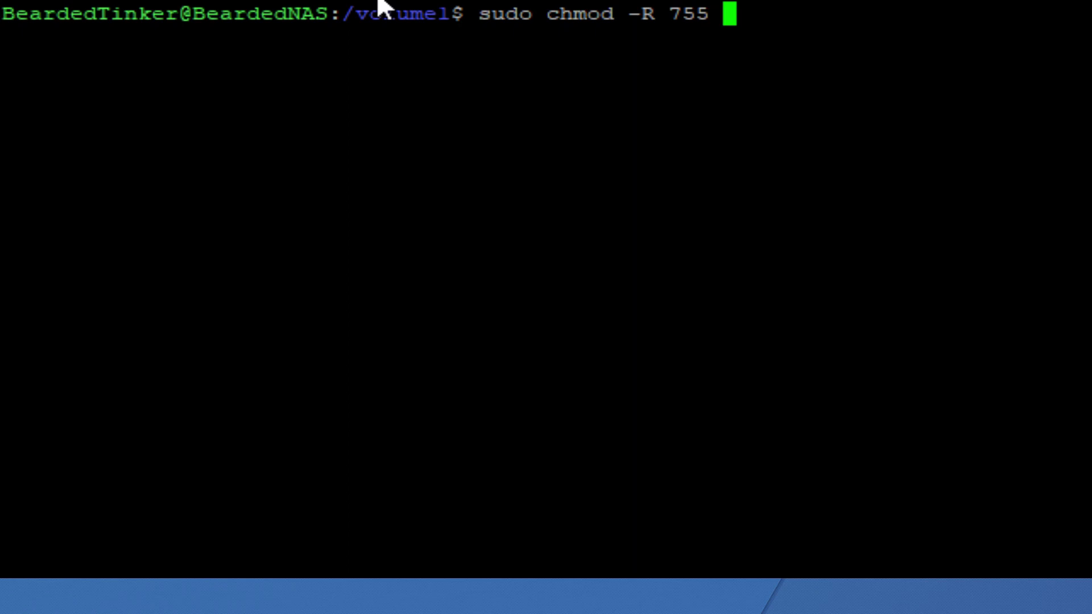
{"action": "type", "text": "me"}
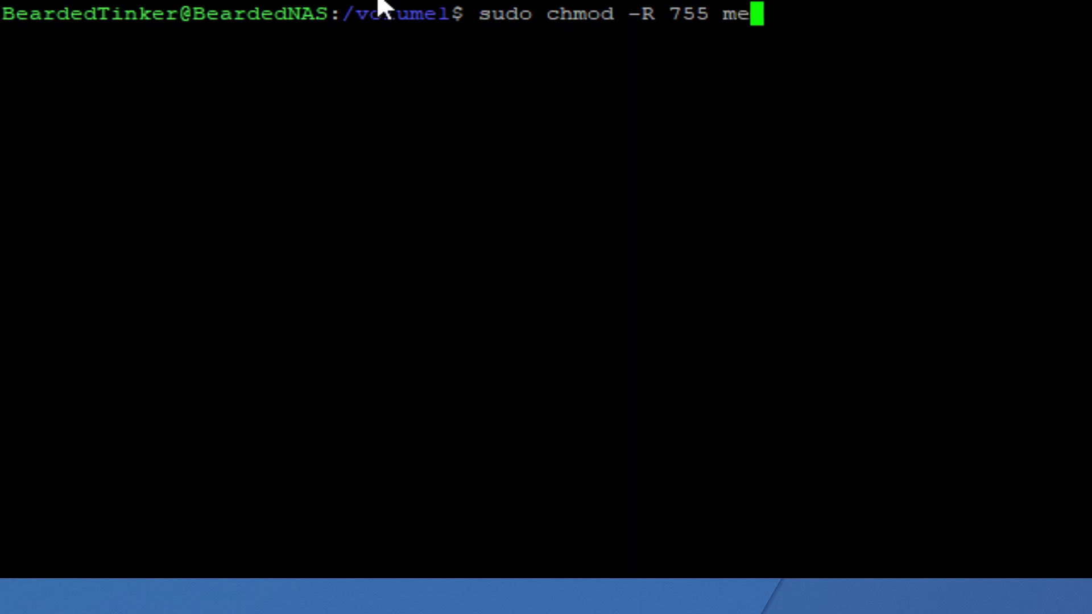
{"action": "type", "text": "dia"}
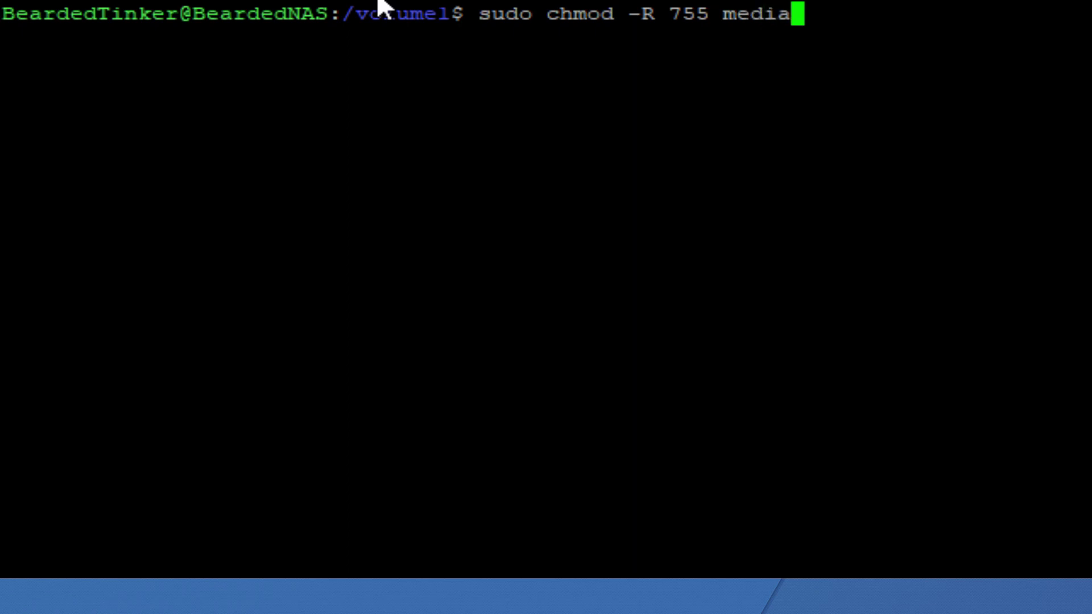
{"action": "key", "text": "Return"}
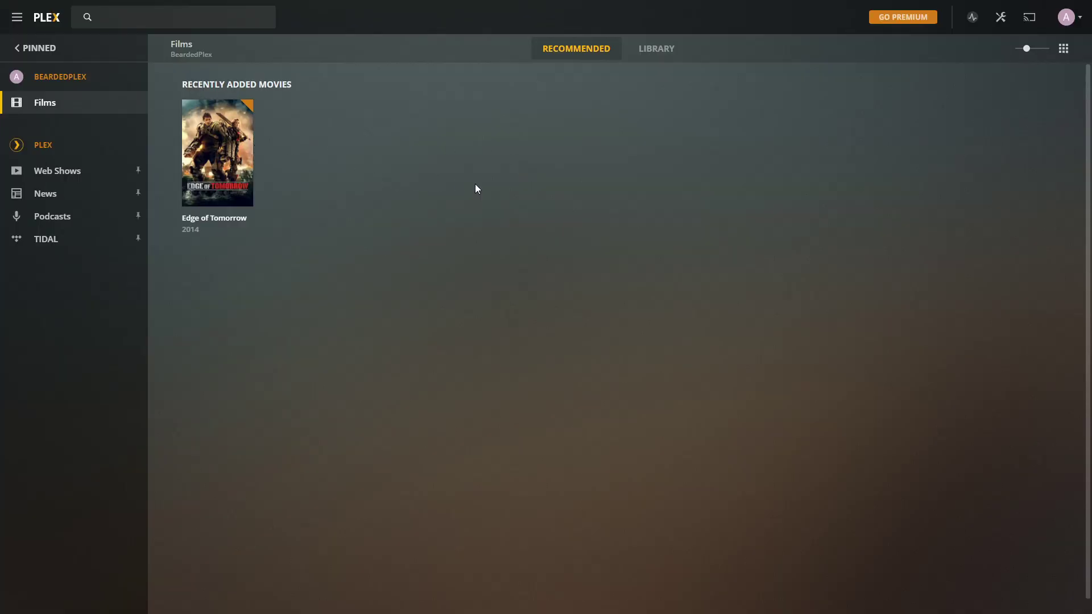
Step: Create movies and TV folders with sudo mkdir, then verify them with ls
{"action": "type", "text": "sudo m"}
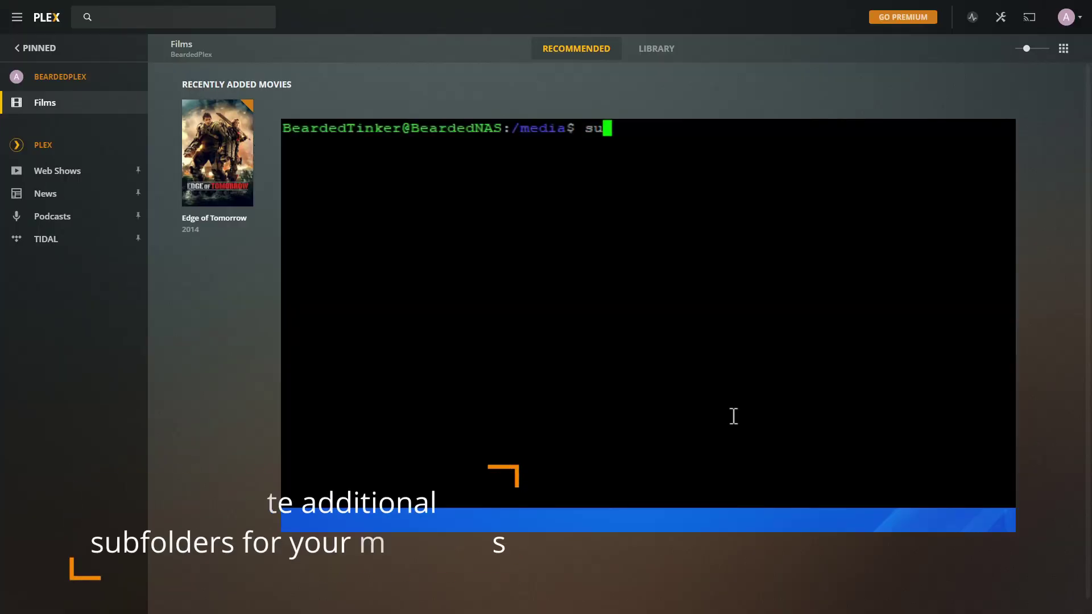
{"action": "type", "text": "kdir "}
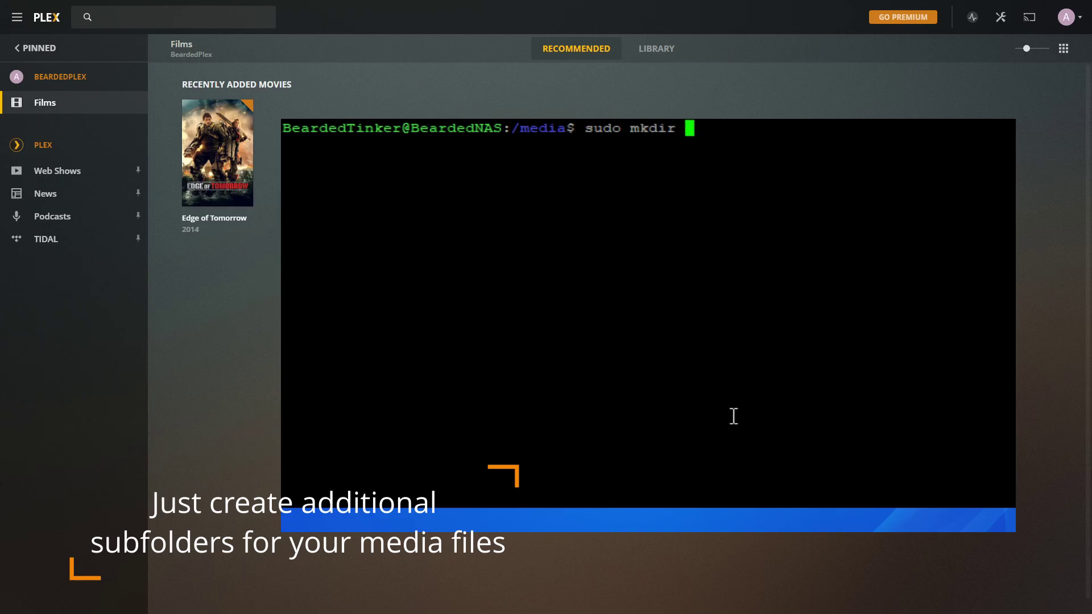
{"action": "type", "text": "movies"}
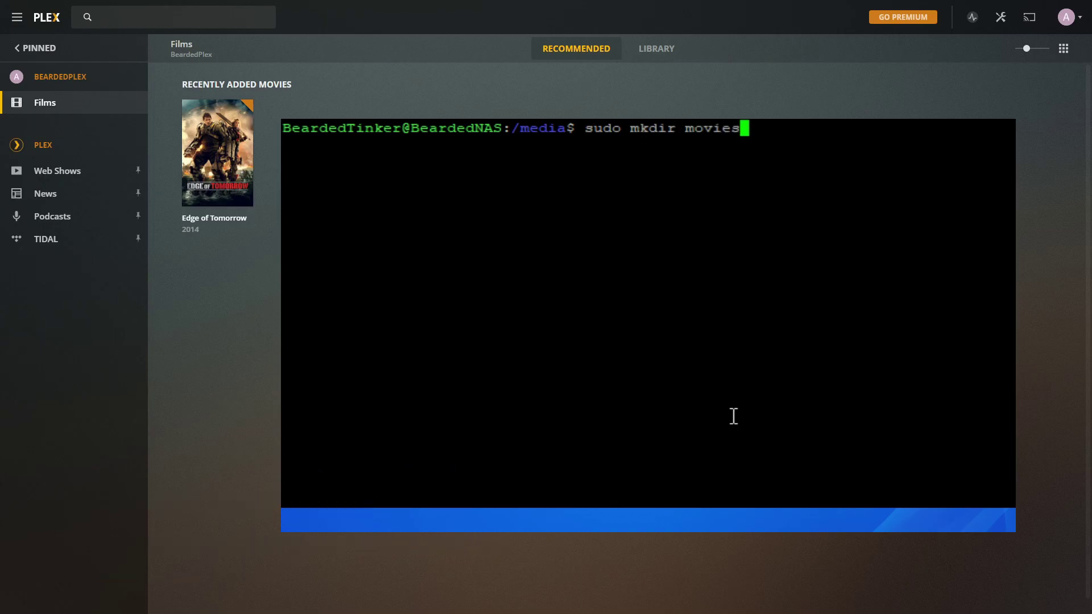
{"action": "key", "text": "Return"}
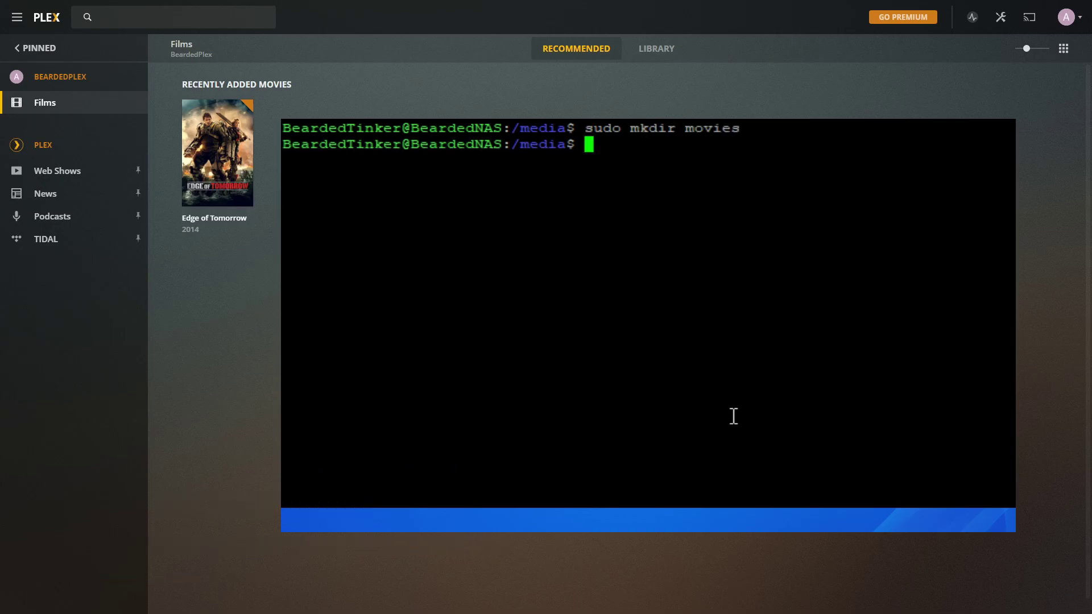
{"action": "type", "text": "sudo mkdir TV"}
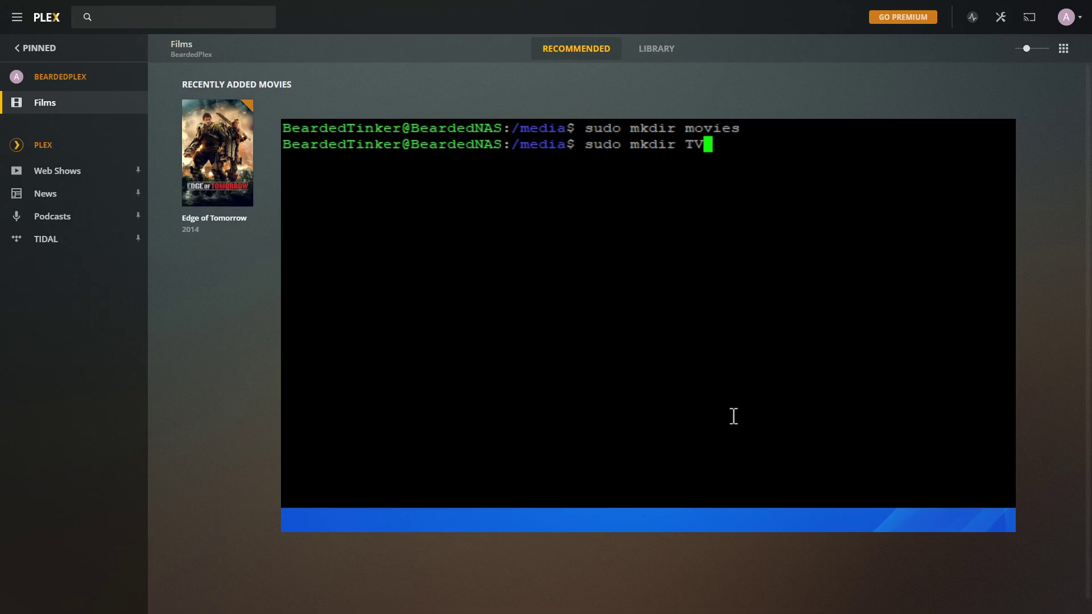
{"action": "key", "text": "Return"}
{"action": "type", "text": "ls"}
{"action": "key", "text": "Return"}
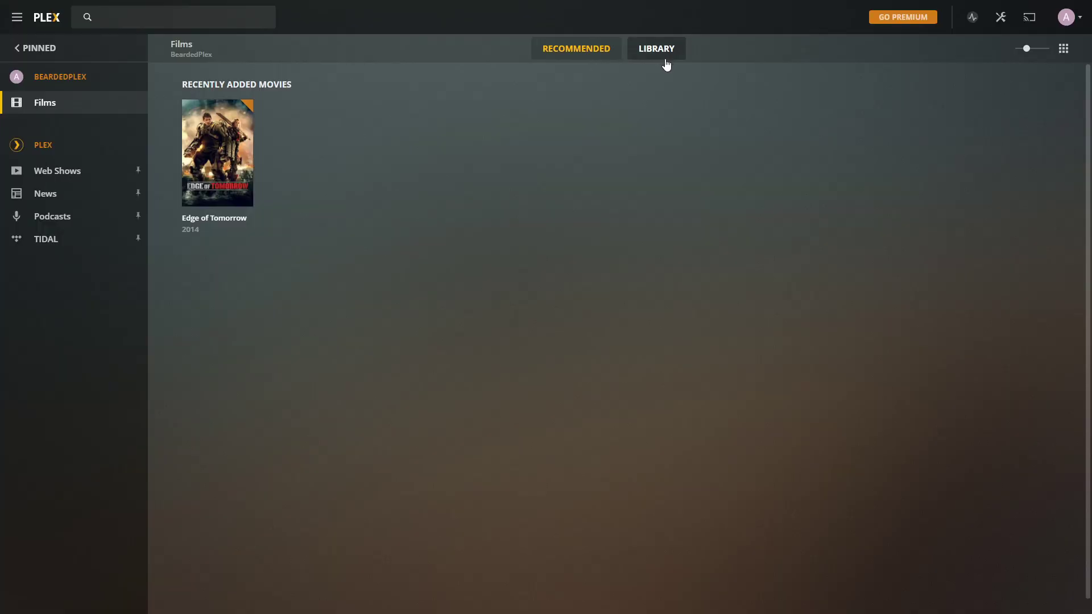
Step: From Settings > Manage > Libraries, add a Films library pointing to /data/movies
{"action": "left_click", "coordinate": [663, 55]}
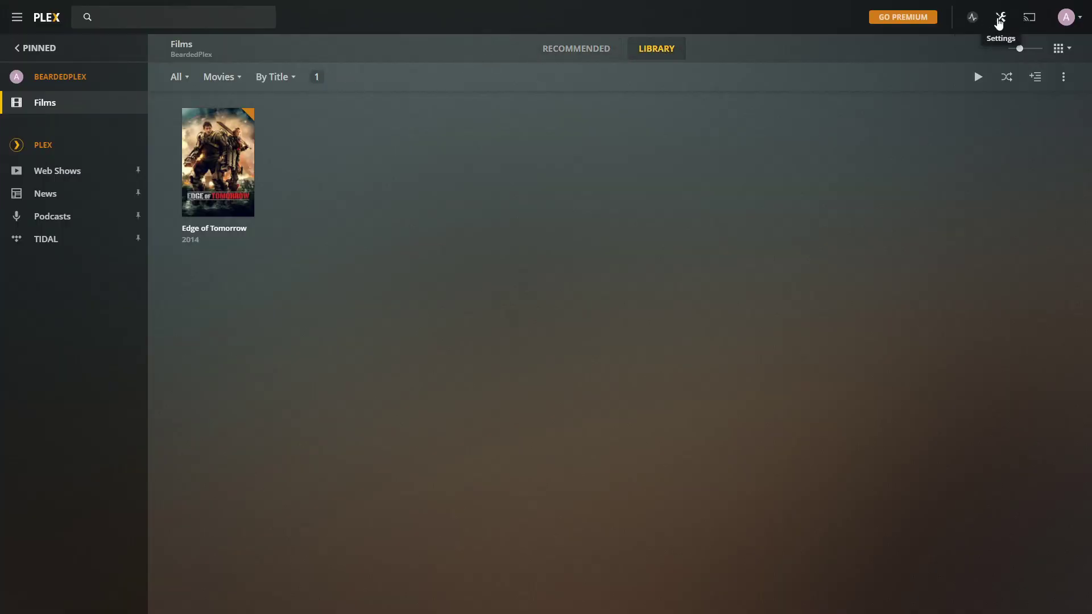
{"action": "left_click", "coordinate": [999, 18]}
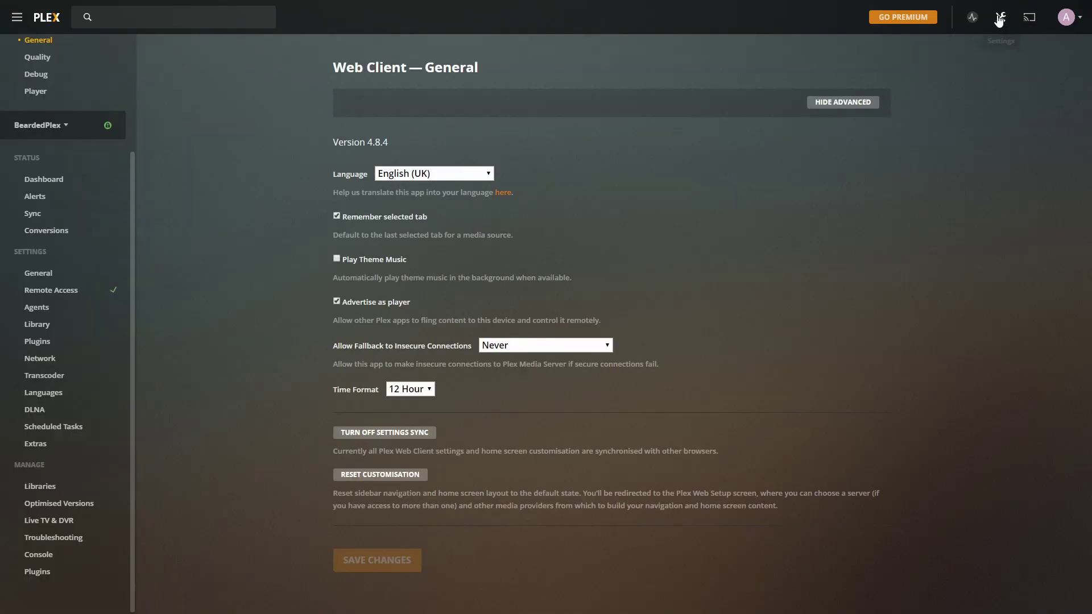
{"action": "left_click", "coordinate": [39, 486]}
{"action": "left_click", "coordinate": [743, 104]}
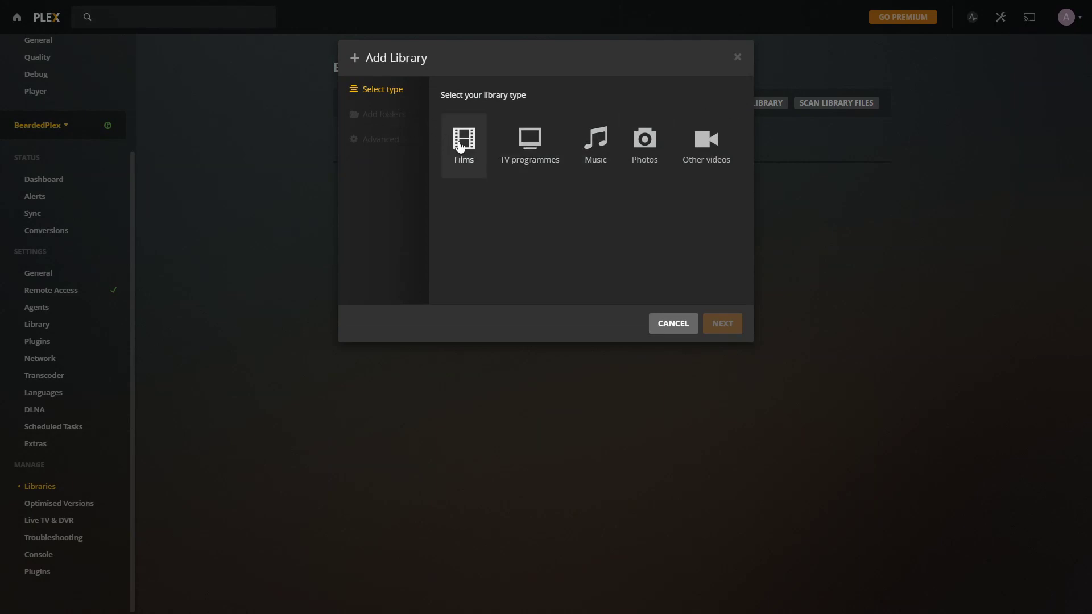
{"action": "left_click", "coordinate": [464, 141]}
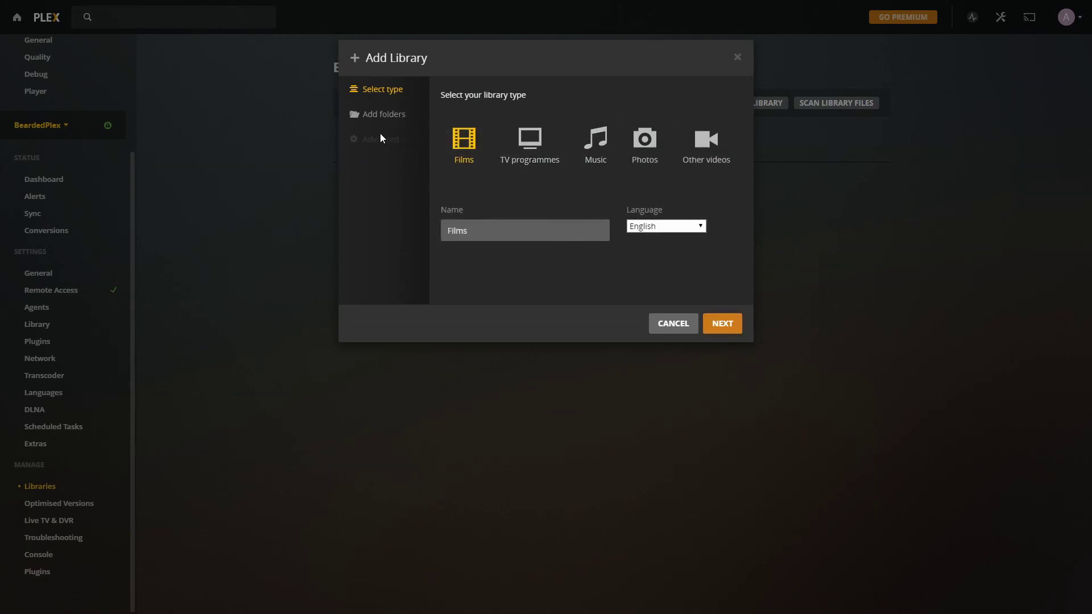
{"action": "left_click", "coordinate": [384, 117]}
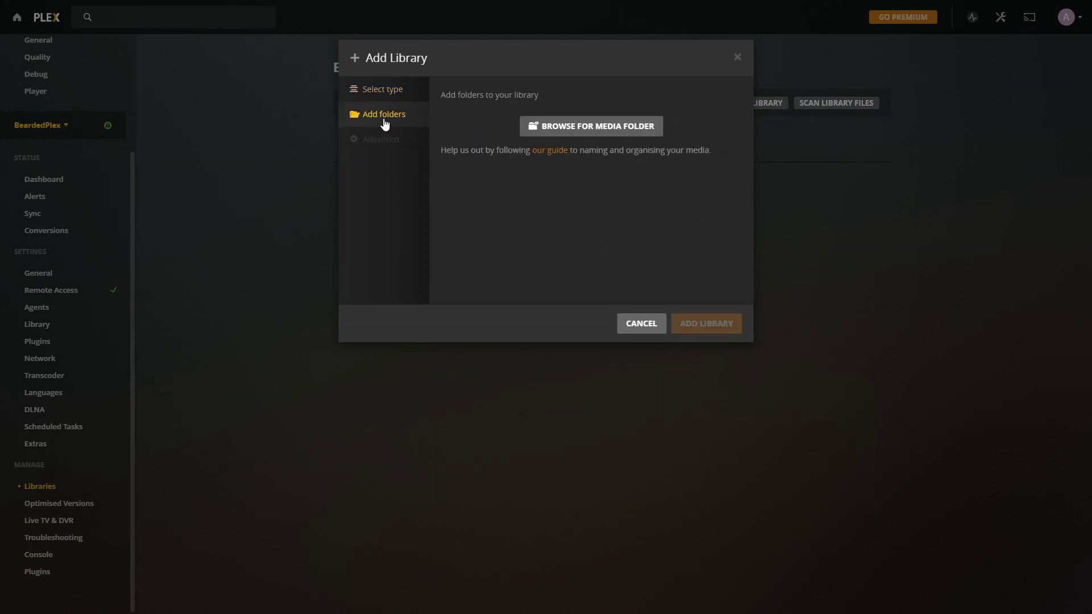
{"action": "left_click", "coordinate": [602, 127]}
{"action": "left_click", "coordinate": [438, 207]}
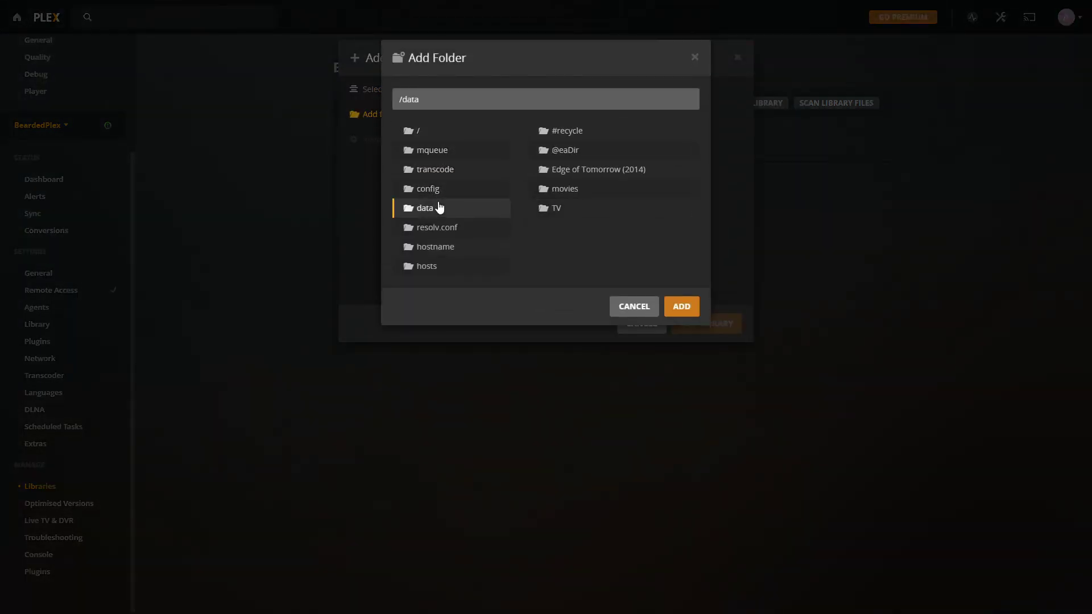
{"action": "left_click", "coordinate": [582, 191]}
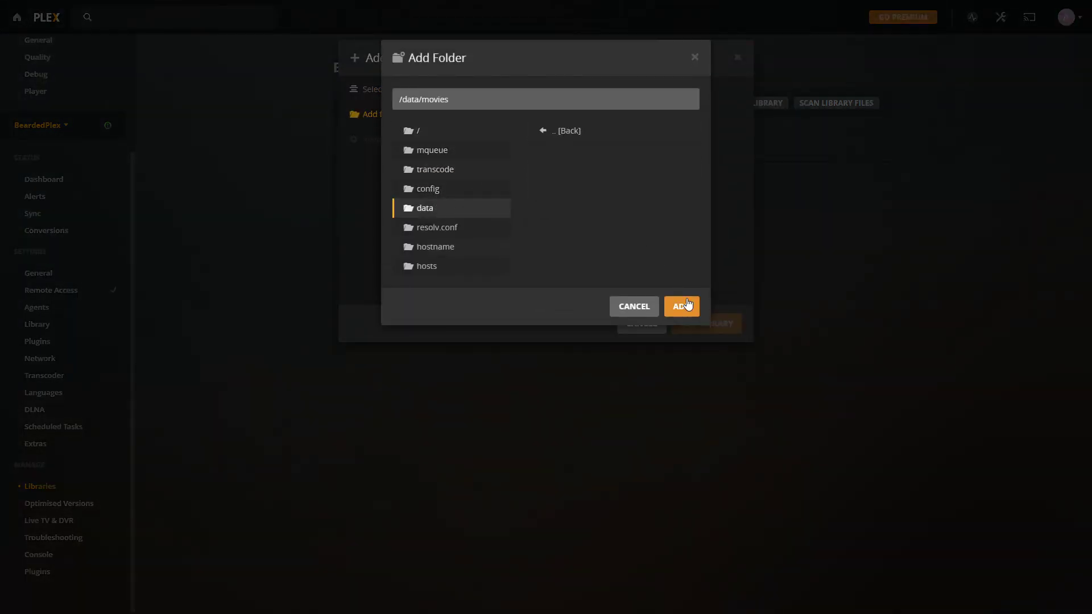
{"action": "left_click", "coordinate": [686, 306]}
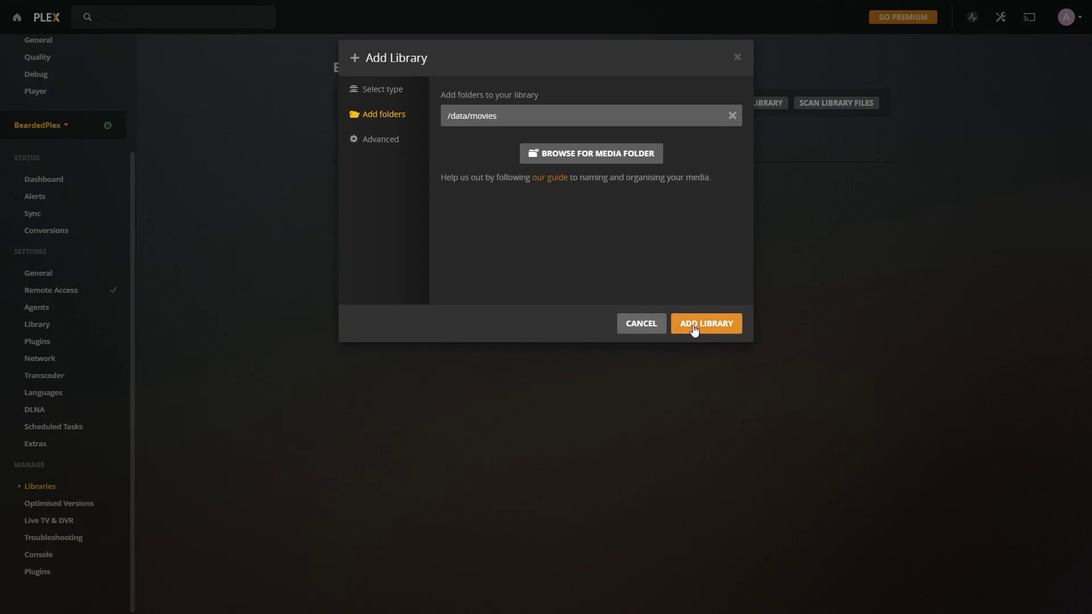
{"action": "left_click", "coordinate": [694, 328]}
Step: Add a TV programmes library pointing to /data/TV
{"action": "left_click", "coordinate": [761, 106]}
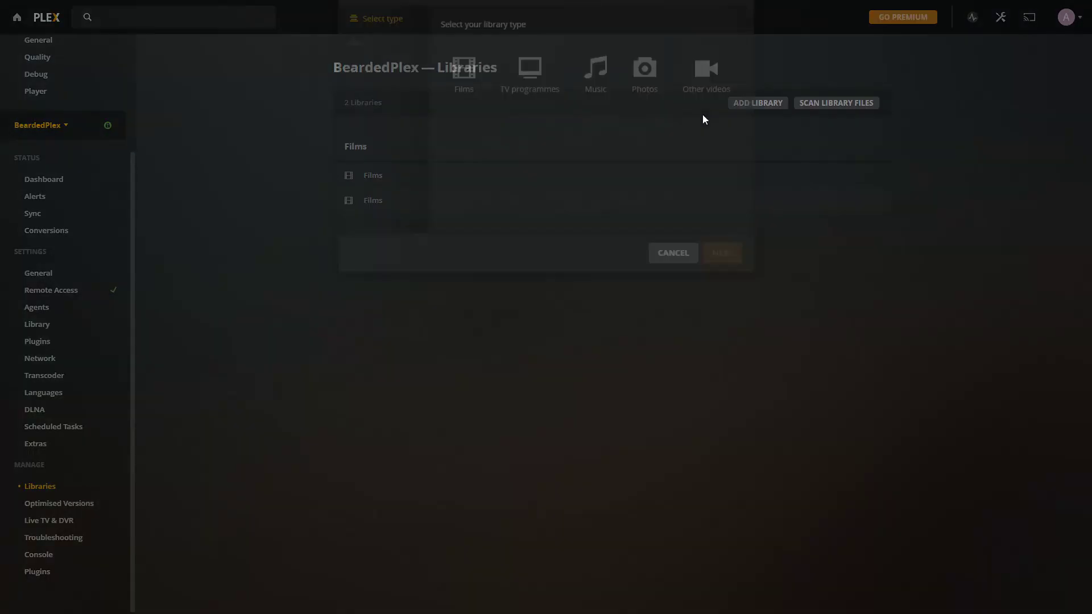
{"action": "left_click", "coordinate": [528, 145]}
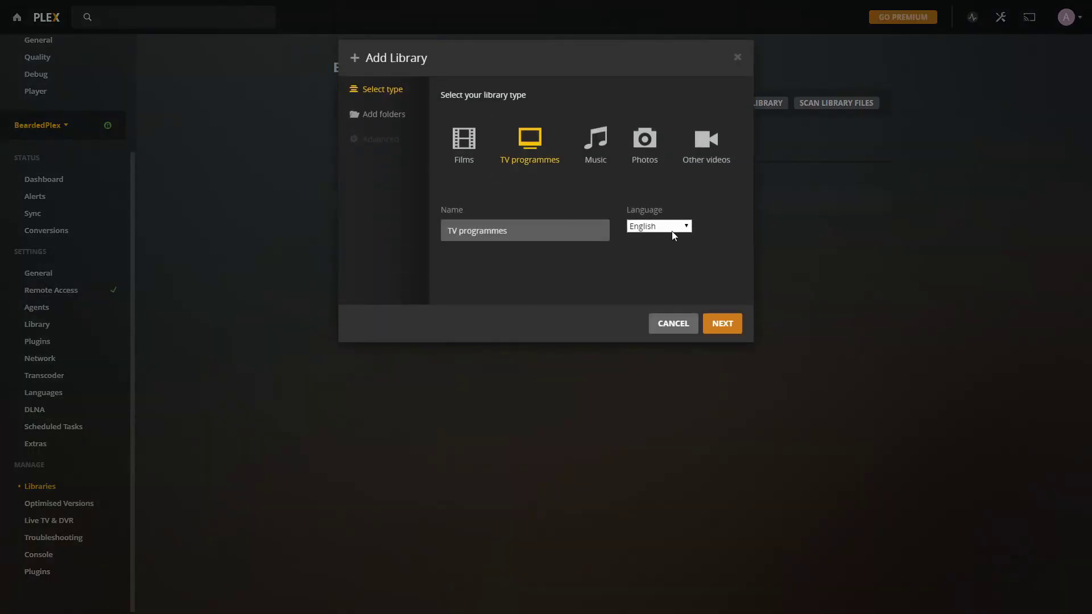
{"action": "left_click", "coordinate": [402, 114]}
{"action": "left_click", "coordinate": [569, 125]}
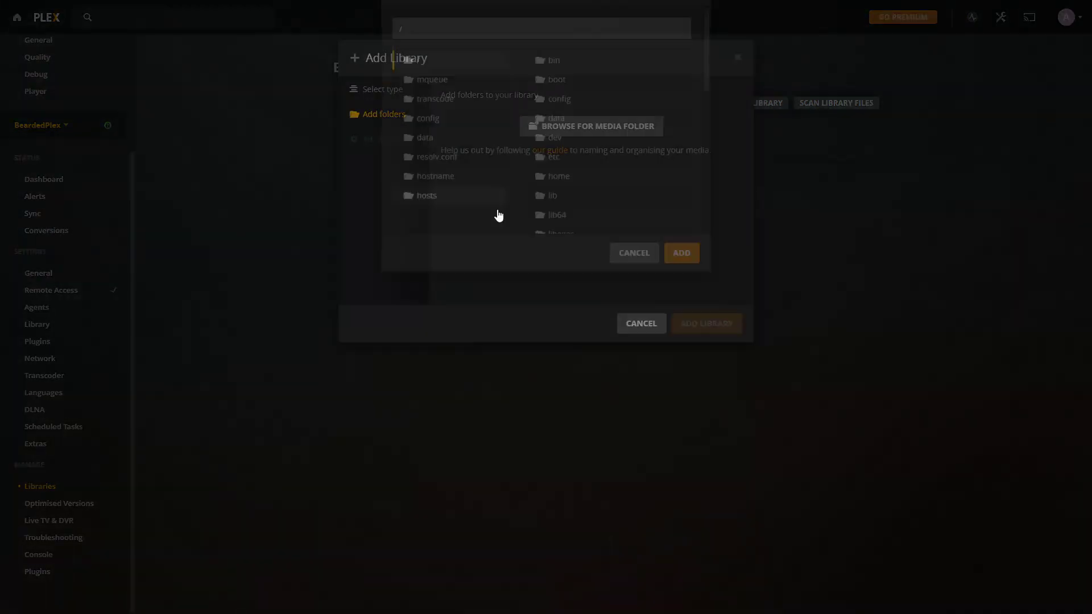
{"action": "left_click", "coordinate": [447, 209]}
{"action": "left_click", "coordinate": [551, 208]}
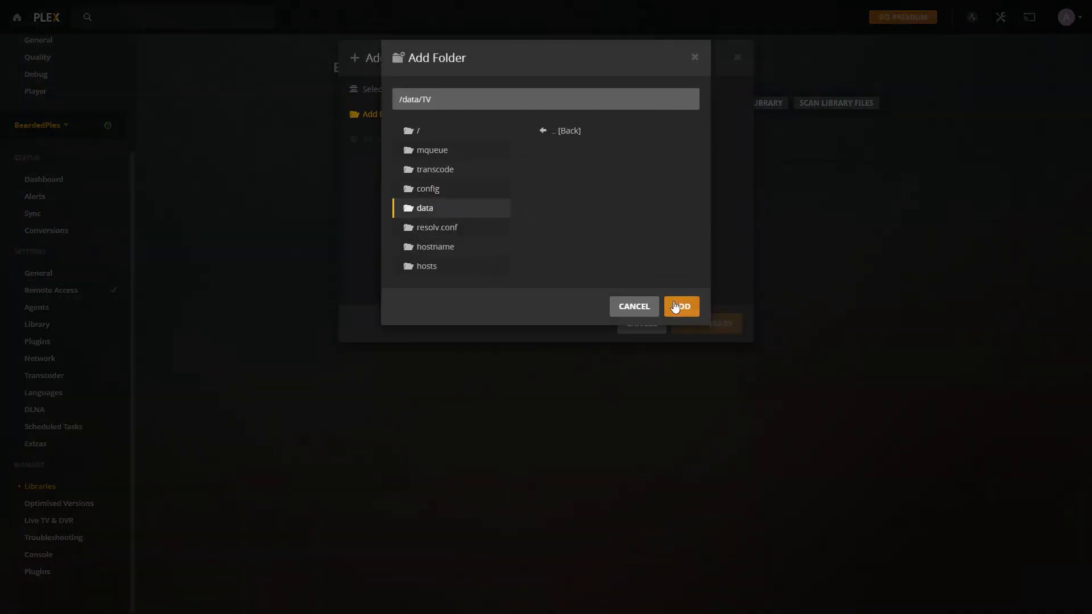
{"action": "left_click", "coordinate": [675, 307]}
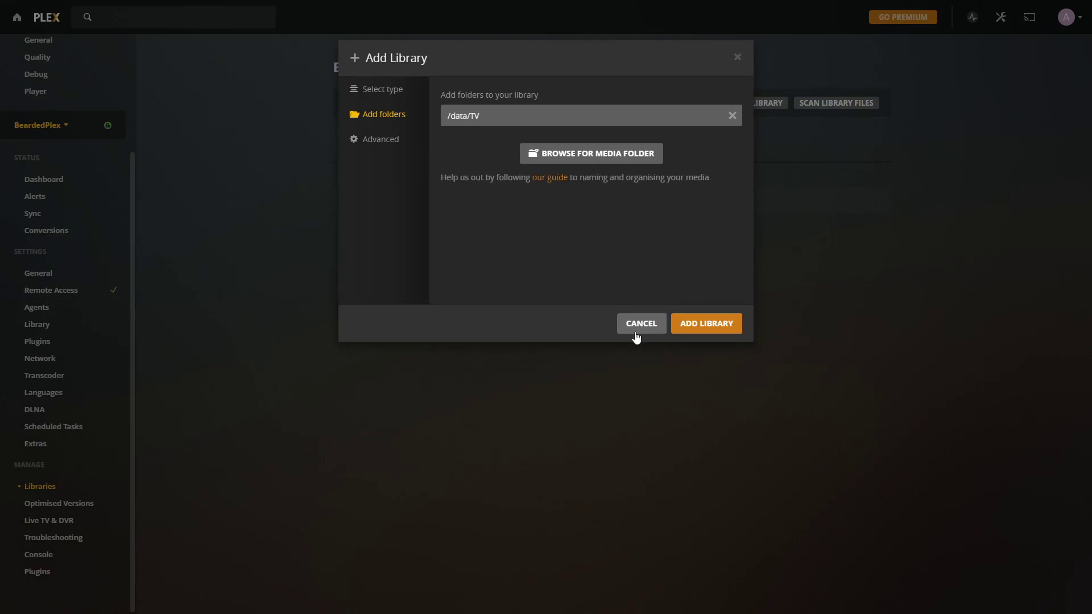
{"action": "left_click", "coordinate": [705, 323]}
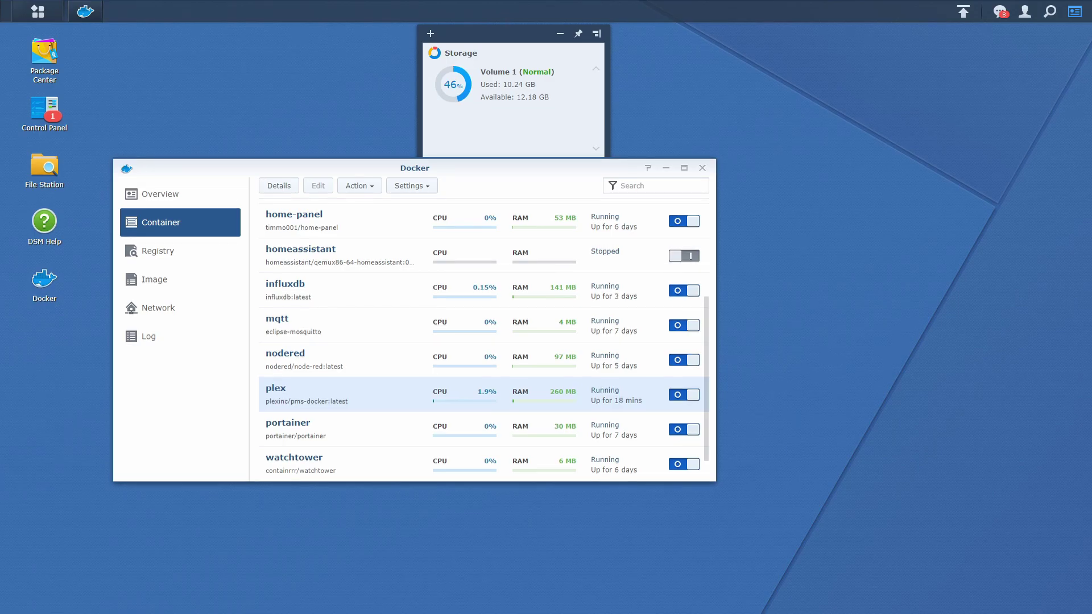
Step: In File Station, move the Edge of Tomorrow (2014) folder into media/movies
{"action": "left_click", "coordinate": [45, 168]}
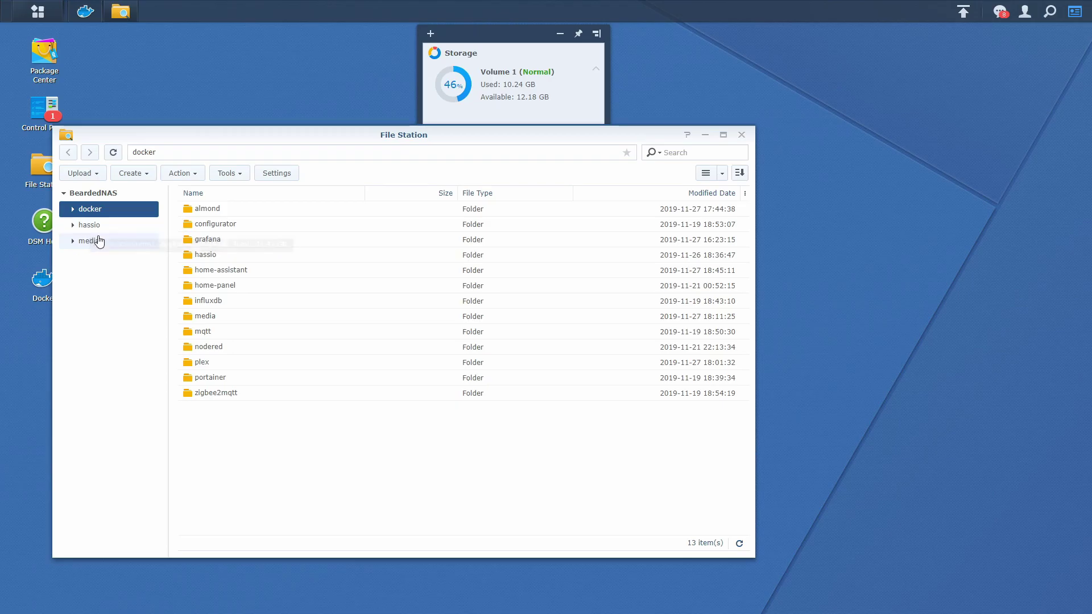
{"action": "left_click", "coordinate": [105, 240]}
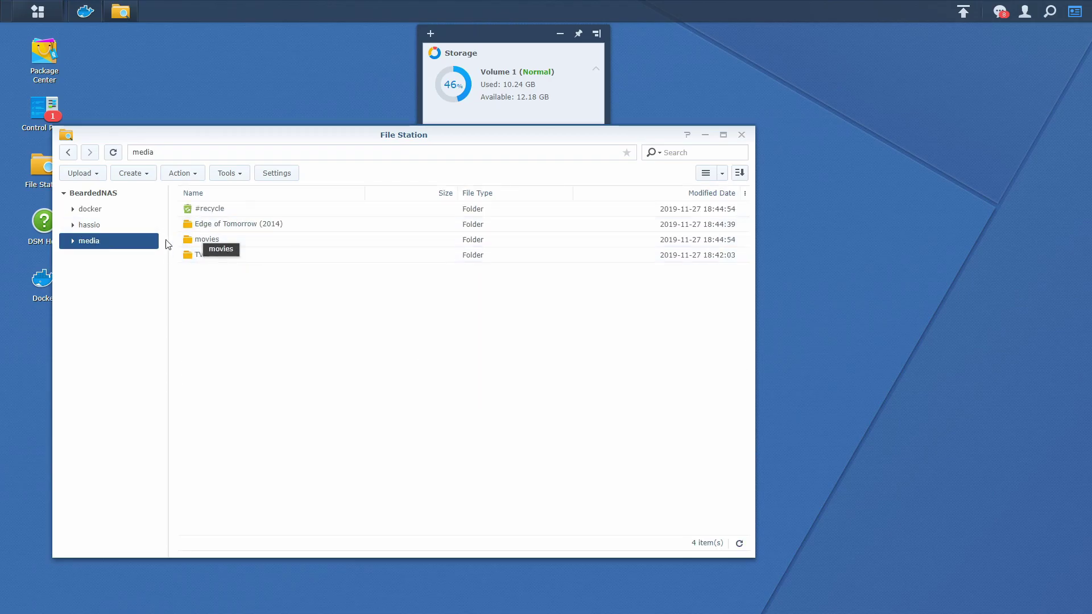
{"action": "left_click", "coordinate": [230, 226]}
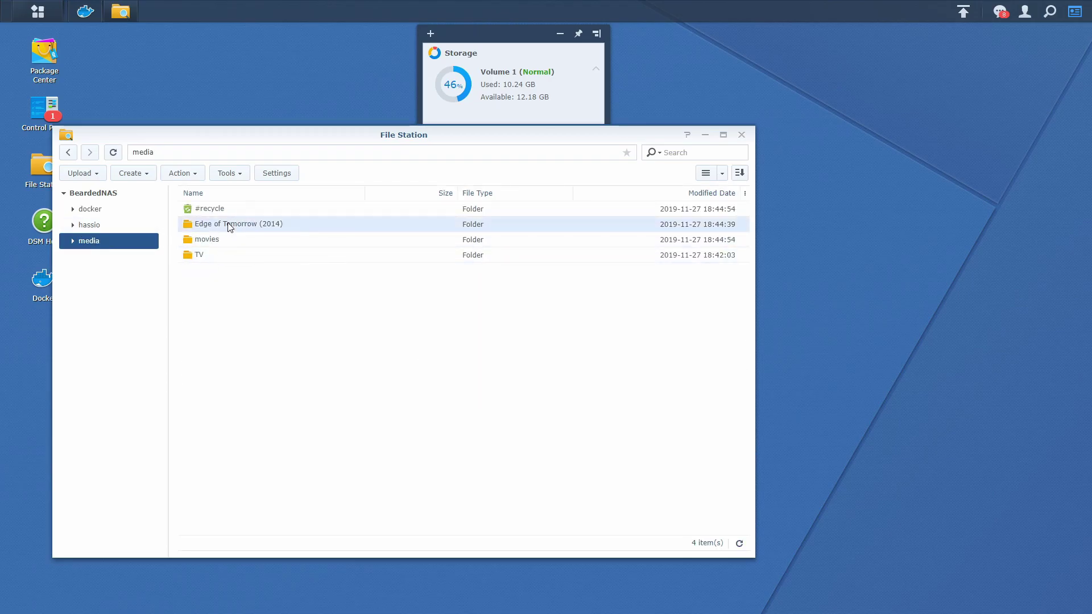
{"action": "right_click", "coordinate": [229, 226]}
{"action": "mouse_move", "coordinate": [361, 358]}
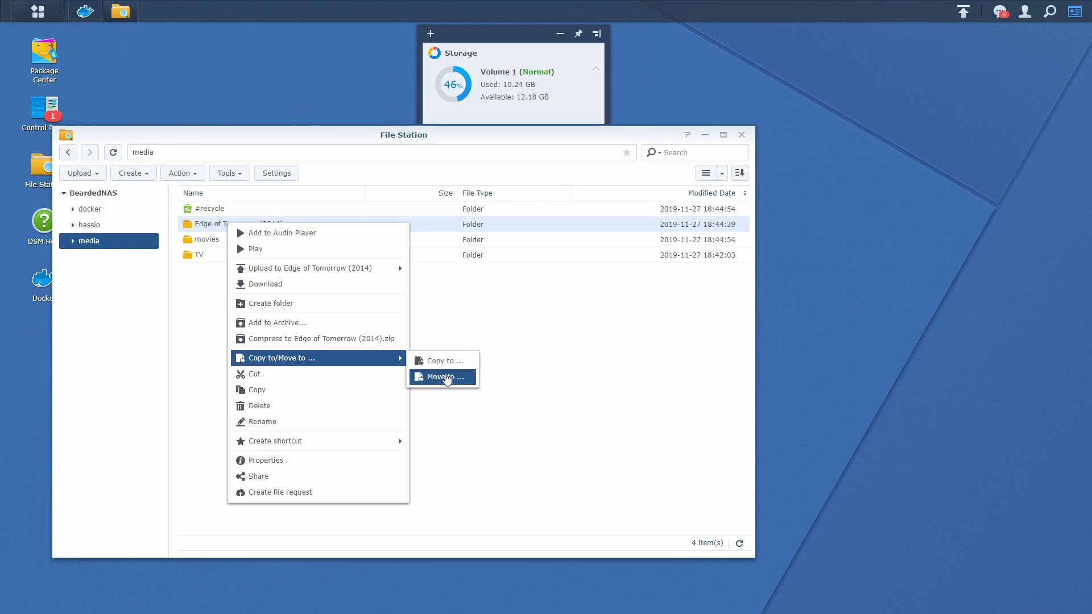
{"action": "left_click", "coordinate": [435, 378]}
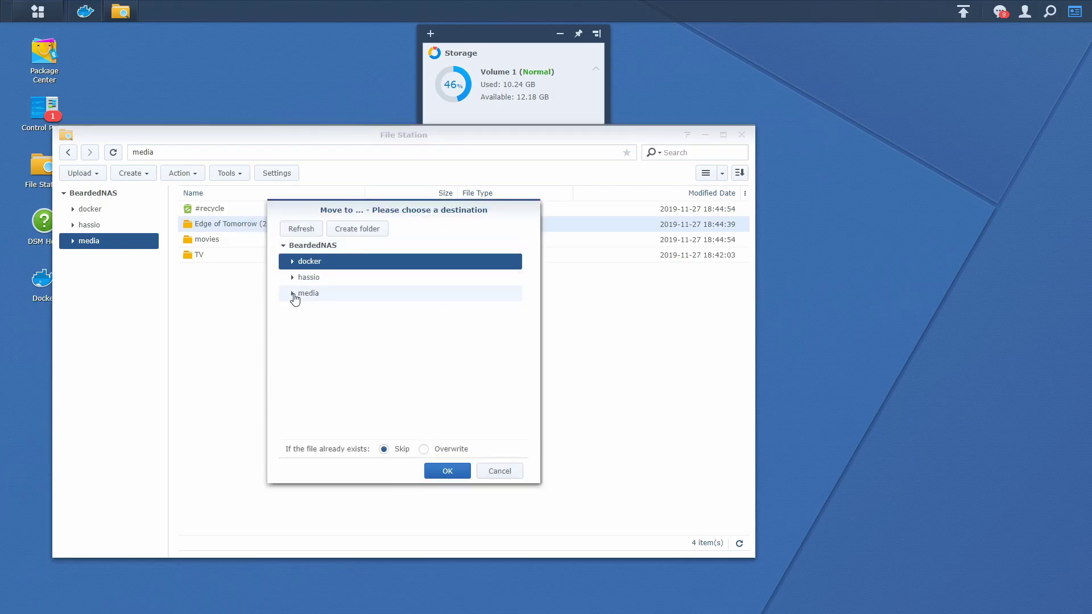
{"action": "left_click", "coordinate": [292, 300]}
{"action": "left_click", "coordinate": [317, 341]}
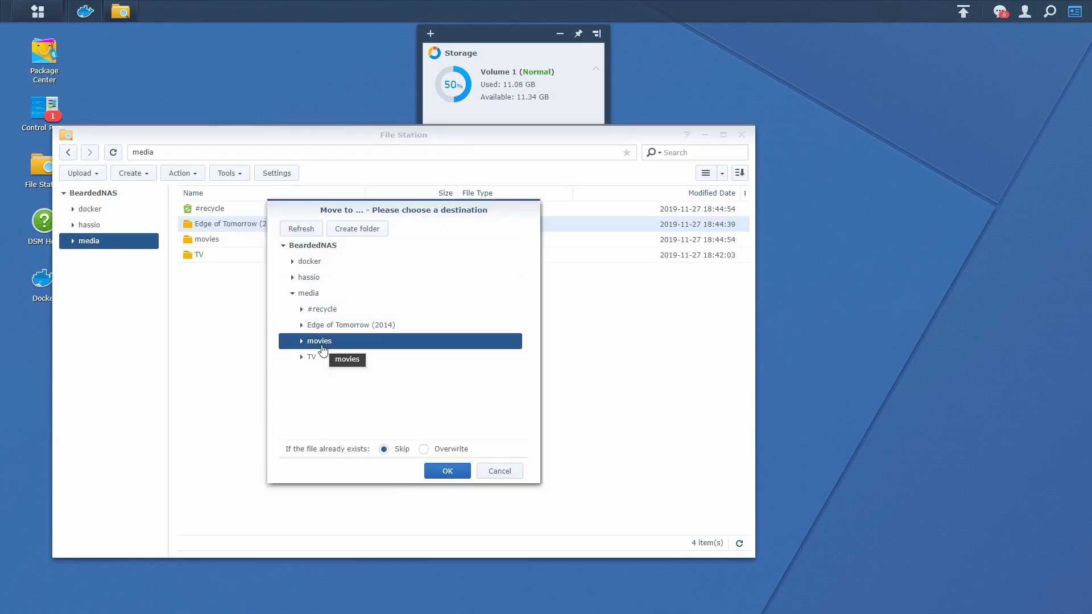
{"action": "left_click", "coordinate": [445, 473]}
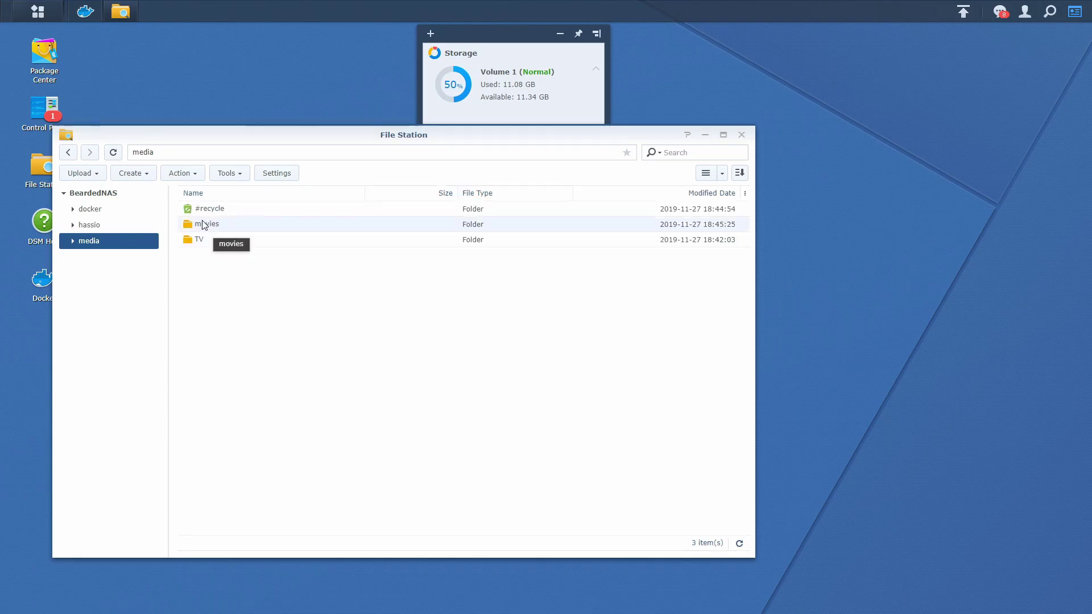
Step: Check the movies and TV folders, then close File Station and Docker
{"action": "double_click", "coordinate": [205, 224]}
{"action": "left_click", "coordinate": [114, 291]}
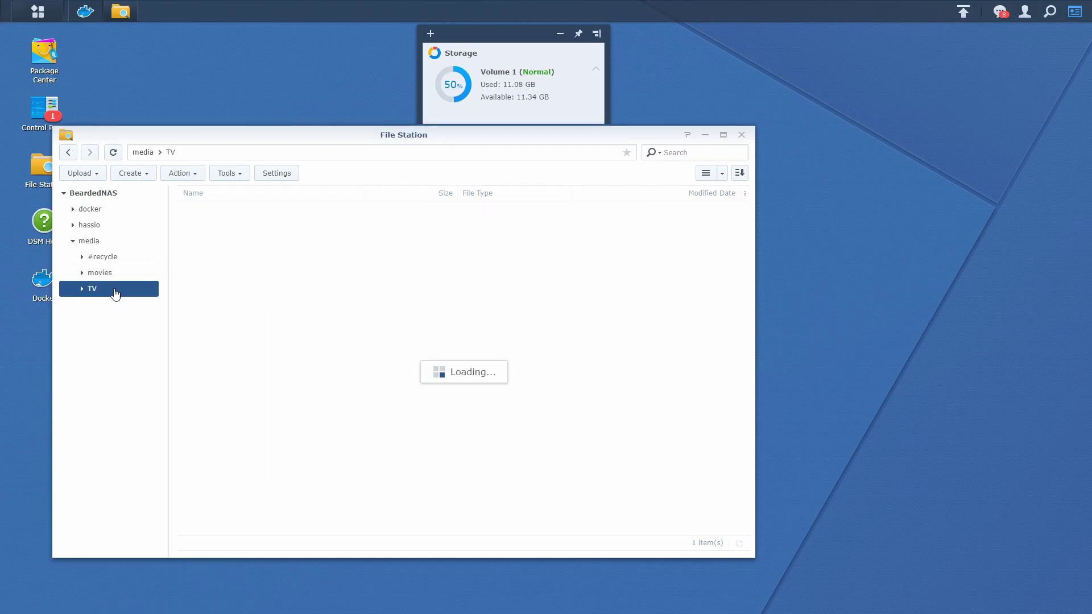
{"action": "left_click", "coordinate": [108, 290]}
{"action": "left_click", "coordinate": [108, 273]}
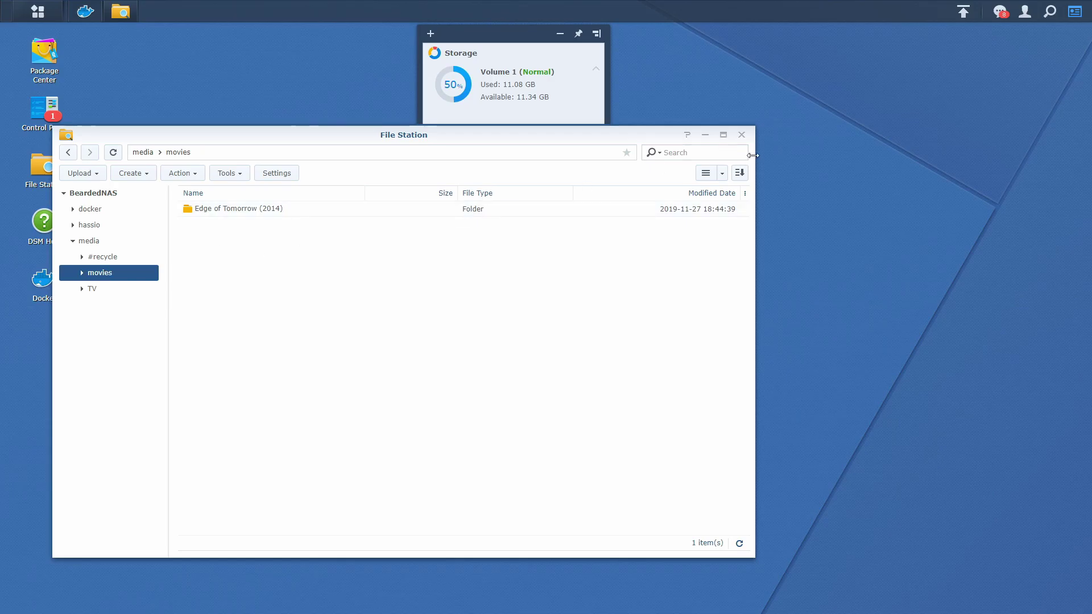
{"action": "left_click", "coordinate": [742, 137]}
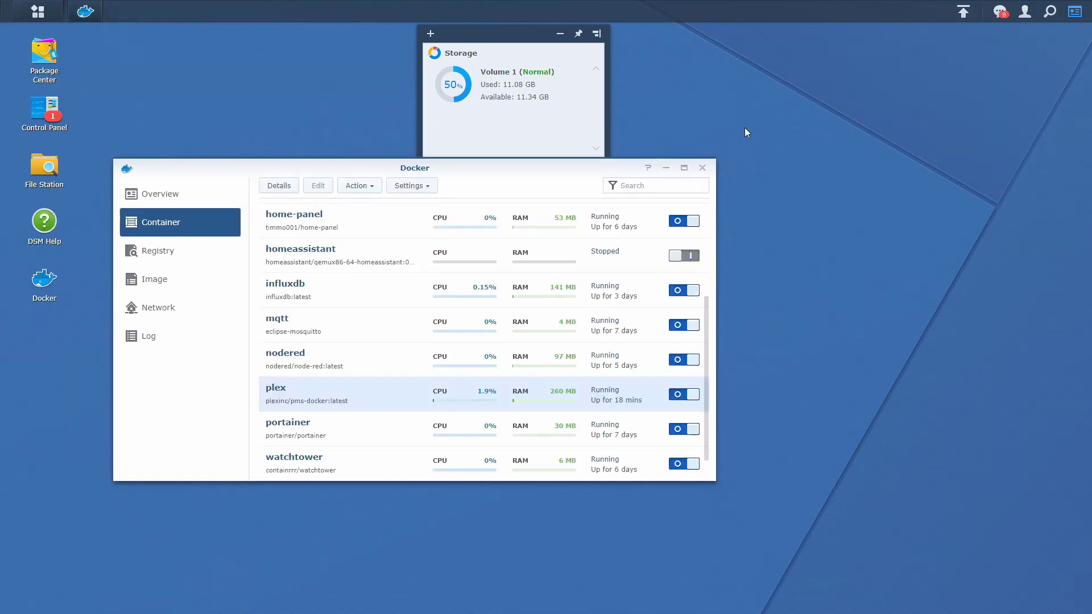
{"action": "left_click", "coordinate": [702, 168]}
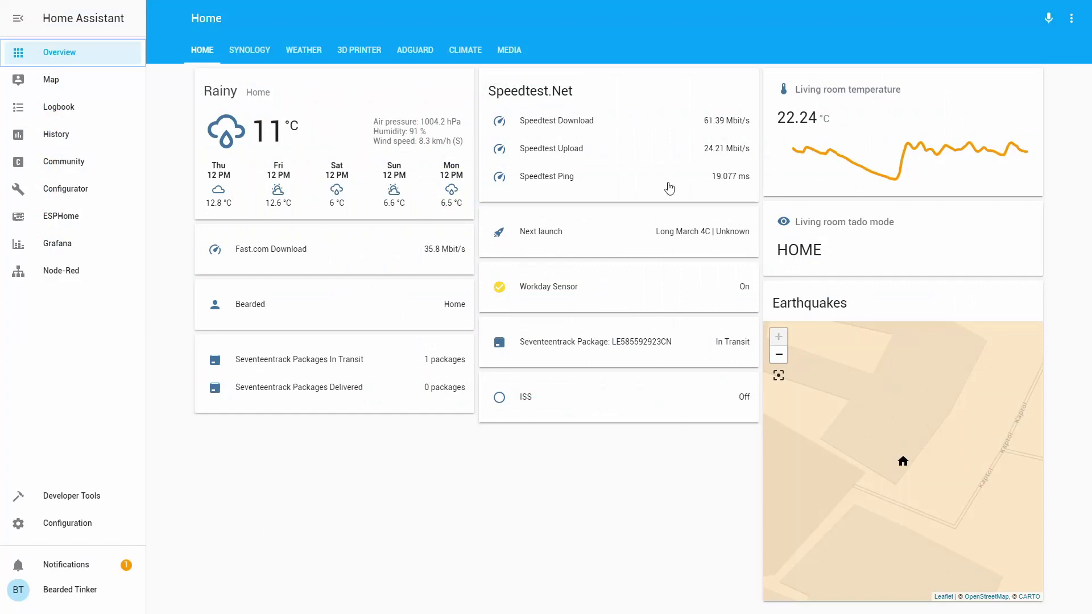
Step: Add the Plex integration under Configuration > Integrations, authorising BeardedPlex through the Plex sign-in
{"action": "left_click", "coordinate": [101, 534]}
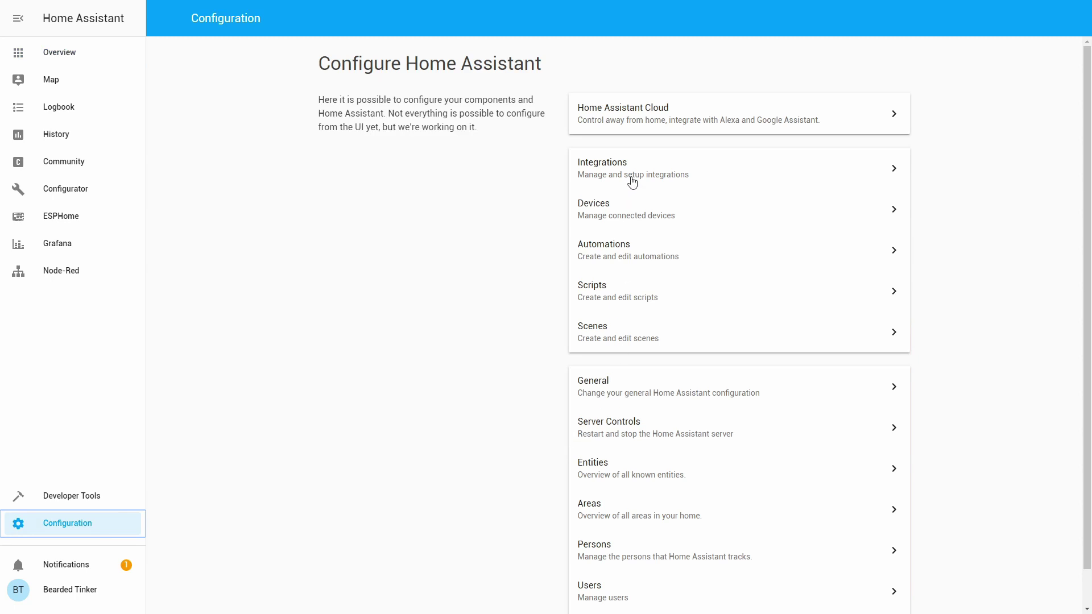
{"action": "left_click", "coordinate": [629, 175]}
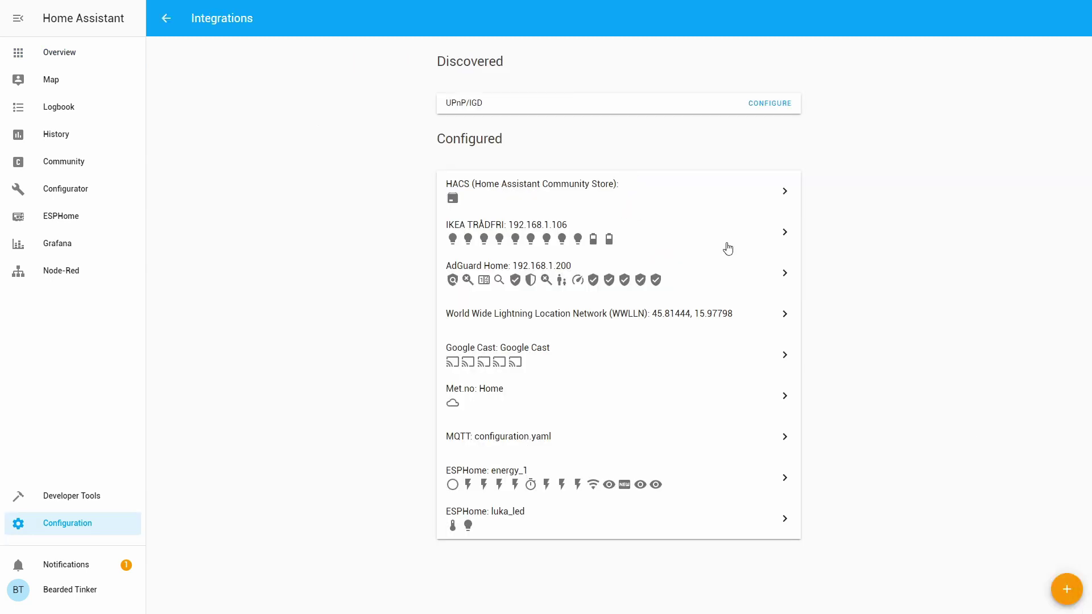
{"action": "left_click", "coordinate": [1066, 592]}
{"action": "scroll", "coordinate": [582, 298], "scroll_direction": "down", "scroll_amount": 15}
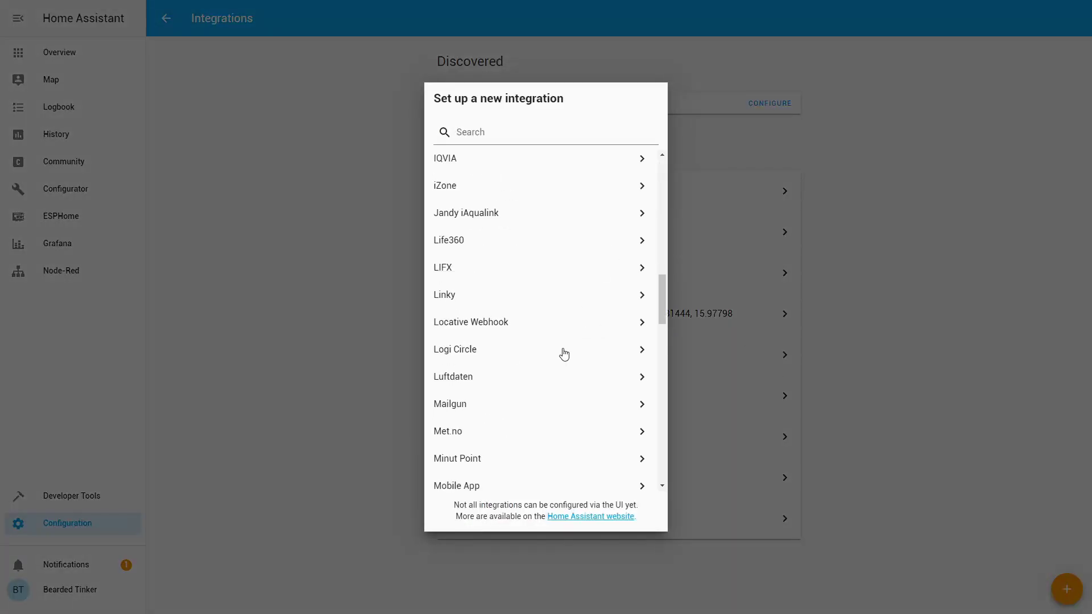
{"action": "scroll", "coordinate": [564, 355], "scroll_direction": "down", "scroll_amount": 8}
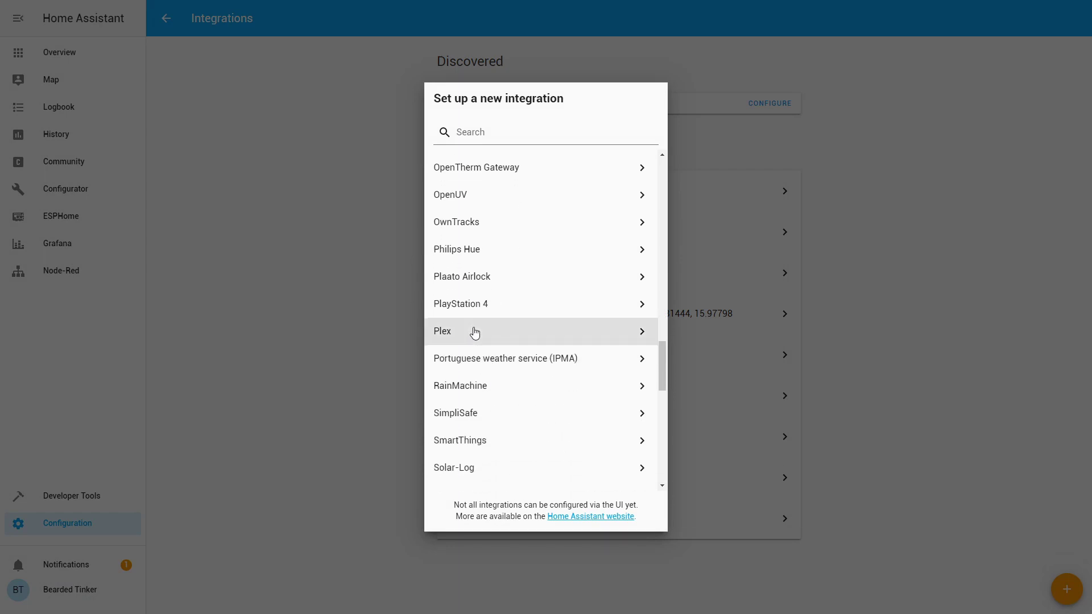
{"action": "left_click", "coordinate": [475, 332]}
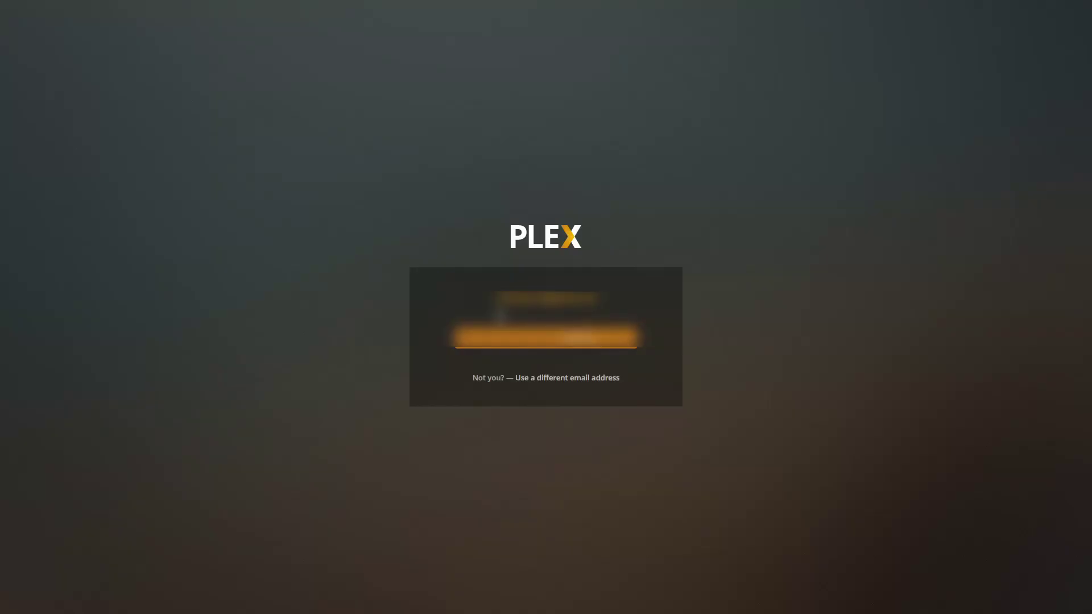
{"action": "left_click", "coordinate": [549, 367]}
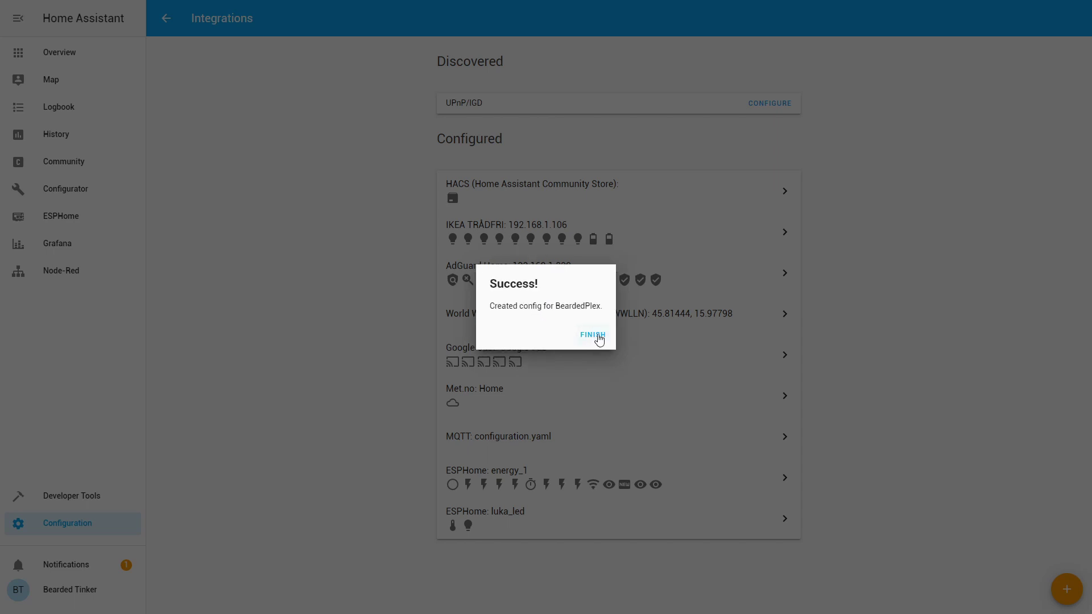
{"action": "left_click", "coordinate": [598, 336]}
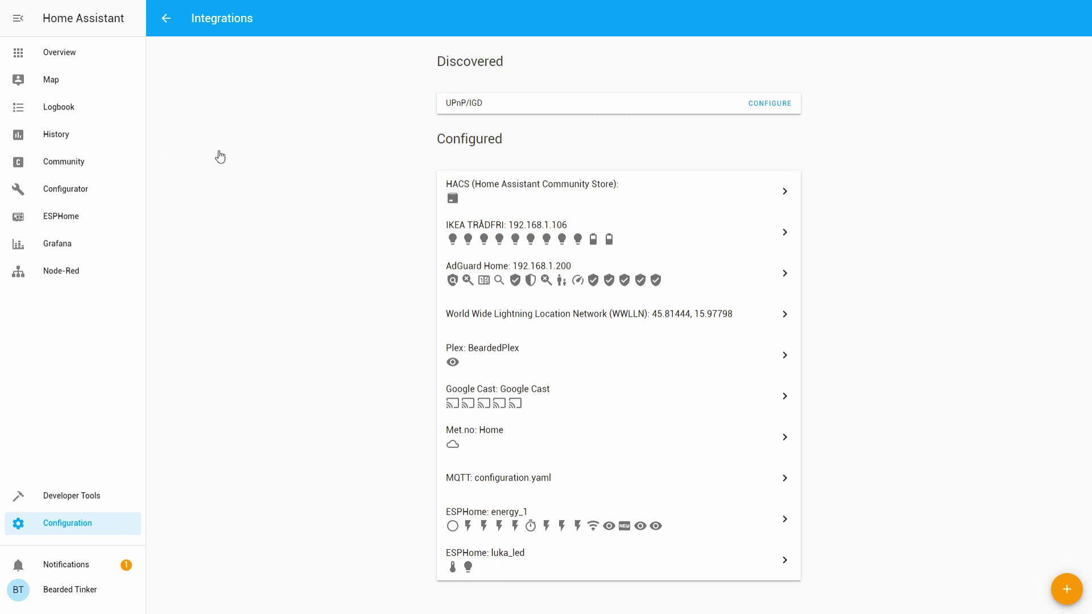
Step: Add a Media Control card for the Plex (Chrome) player to the MEDIA view
{"action": "left_click", "coordinate": [78, 52]}
{"action": "left_click", "coordinate": [510, 50]}
{"action": "left_click", "coordinate": [1071, 18]}
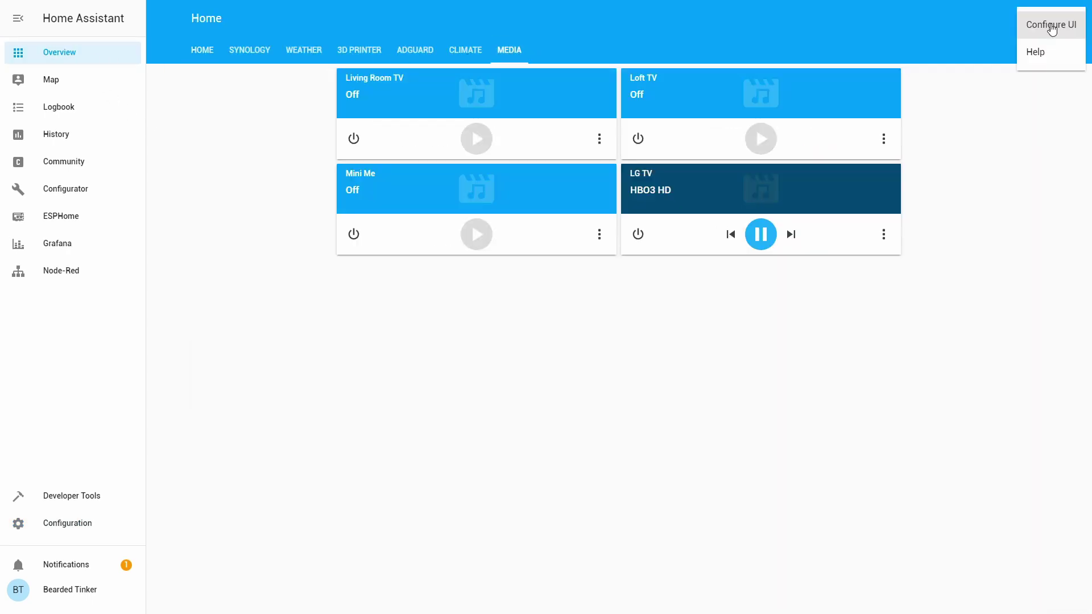
{"action": "left_click", "coordinate": [1049, 23]}
{"action": "left_click", "coordinate": [1067, 334]}
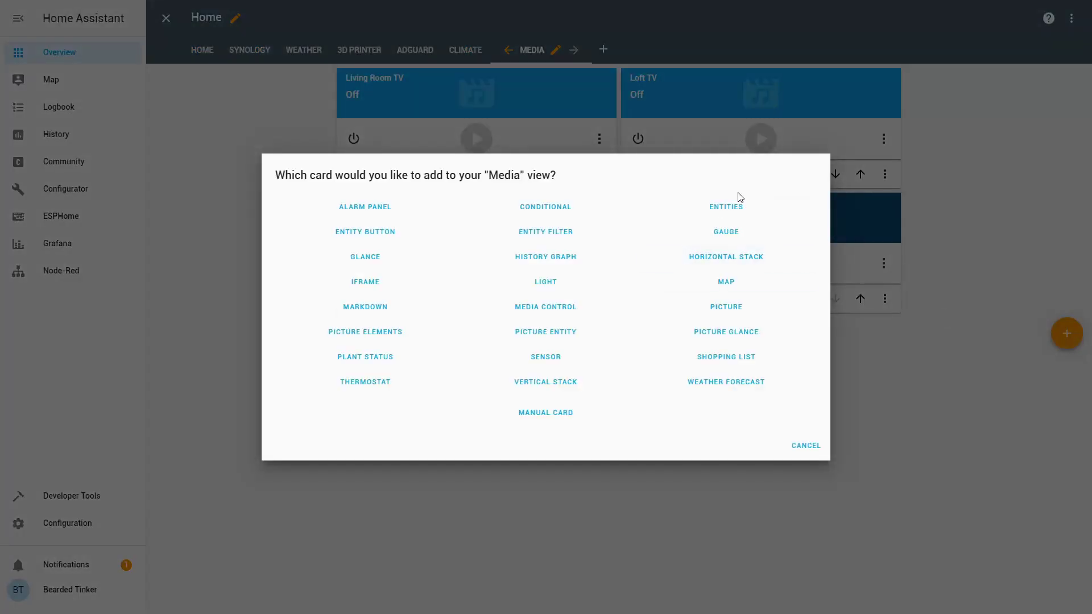
{"action": "left_click", "coordinate": [526, 307]}
{"action": "left_click", "coordinate": [465, 312]}
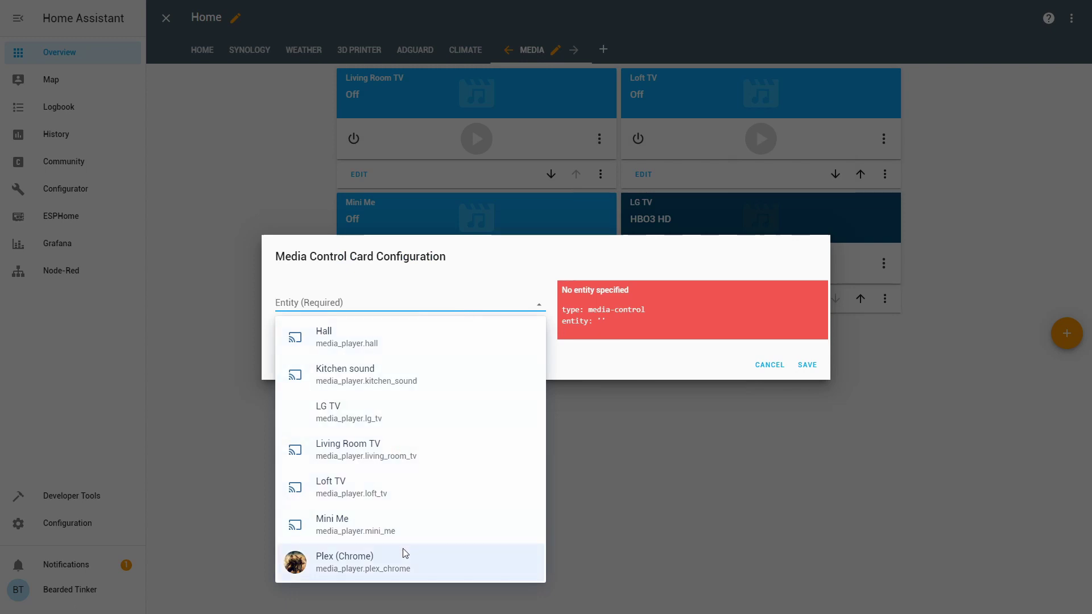
{"action": "left_click", "coordinate": [402, 563]}
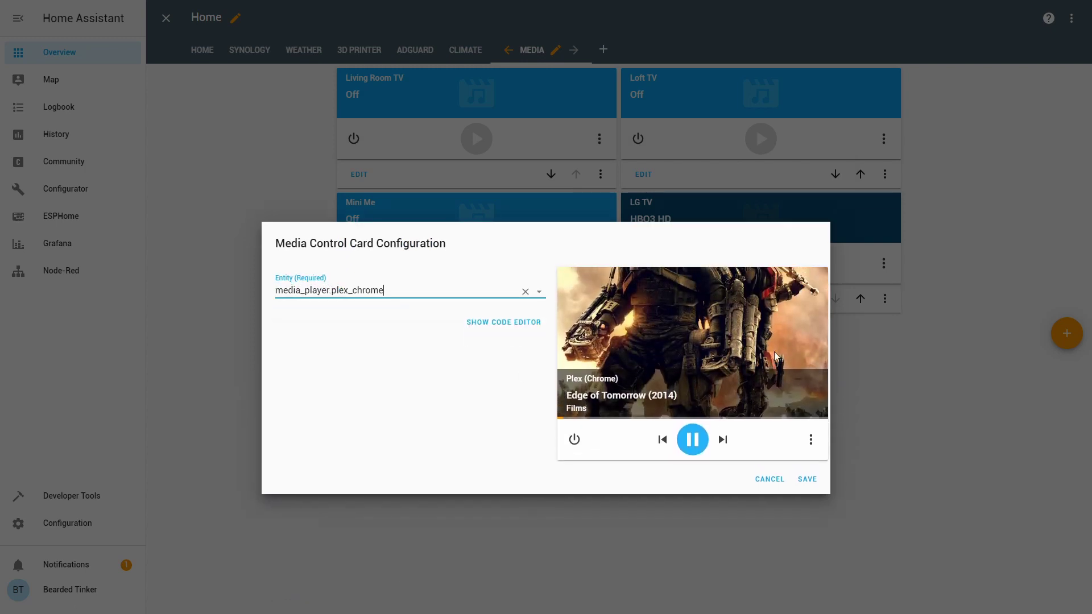
{"action": "left_click", "coordinate": [807, 480]}
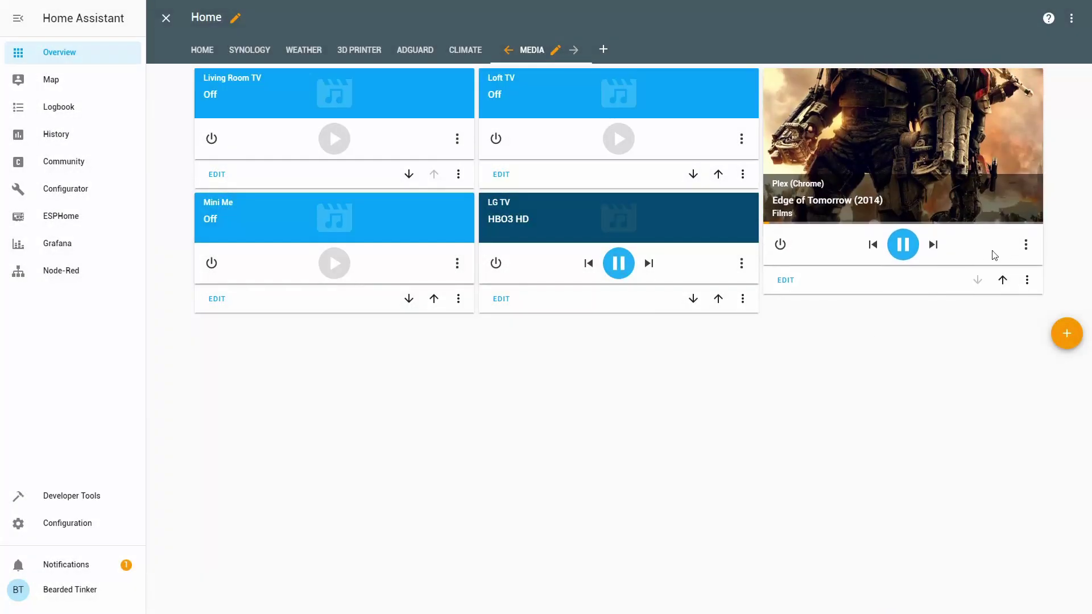
Step: Add an Entities card for the Plex (BeardedPlex) sensor and exit dashboard editing
{"action": "left_click", "coordinate": [1064, 333]}
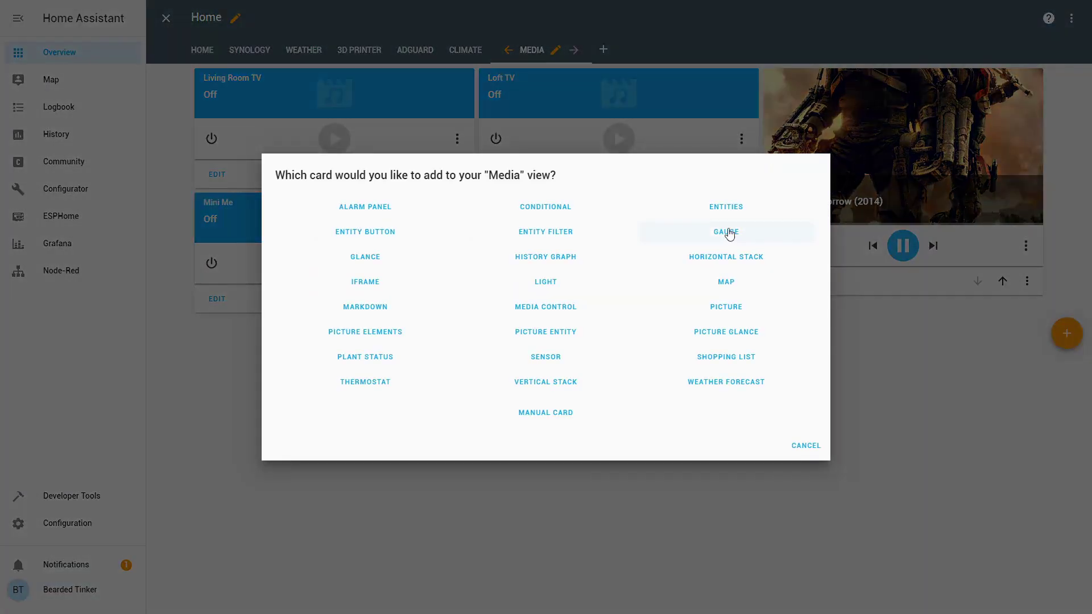
{"action": "left_click", "coordinate": [725, 231]}
{"action": "left_click", "coordinate": [419, 367]}
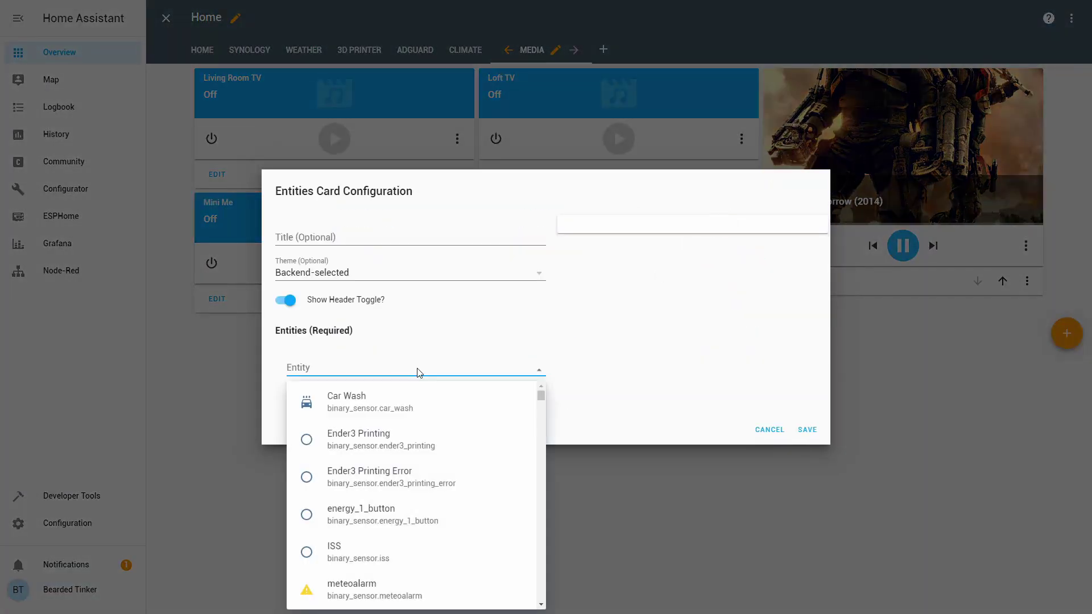
{"action": "type", "text": ",plex"}
{"action": "key", "text": "ctrl+a"}
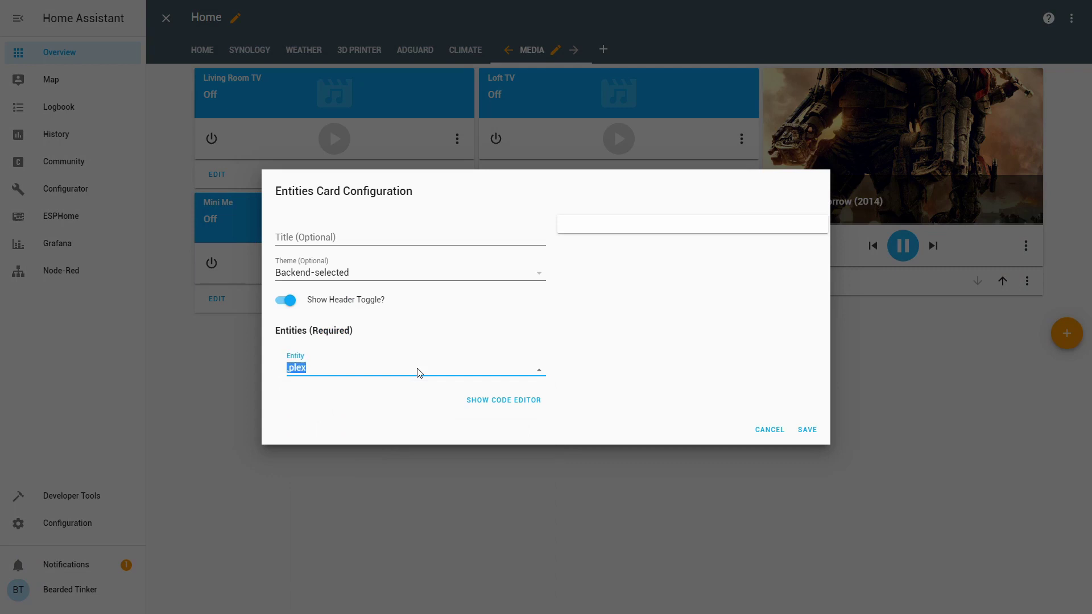
{"action": "type", "text": "ple"}
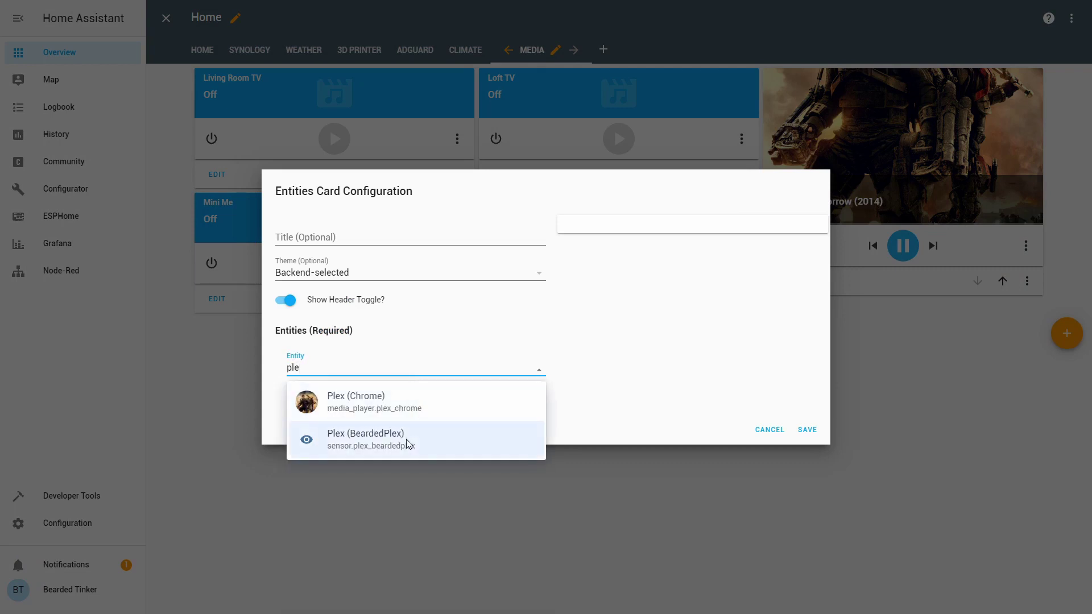
{"action": "left_click", "coordinate": [406, 441]}
{"action": "left_click", "coordinate": [808, 447]}
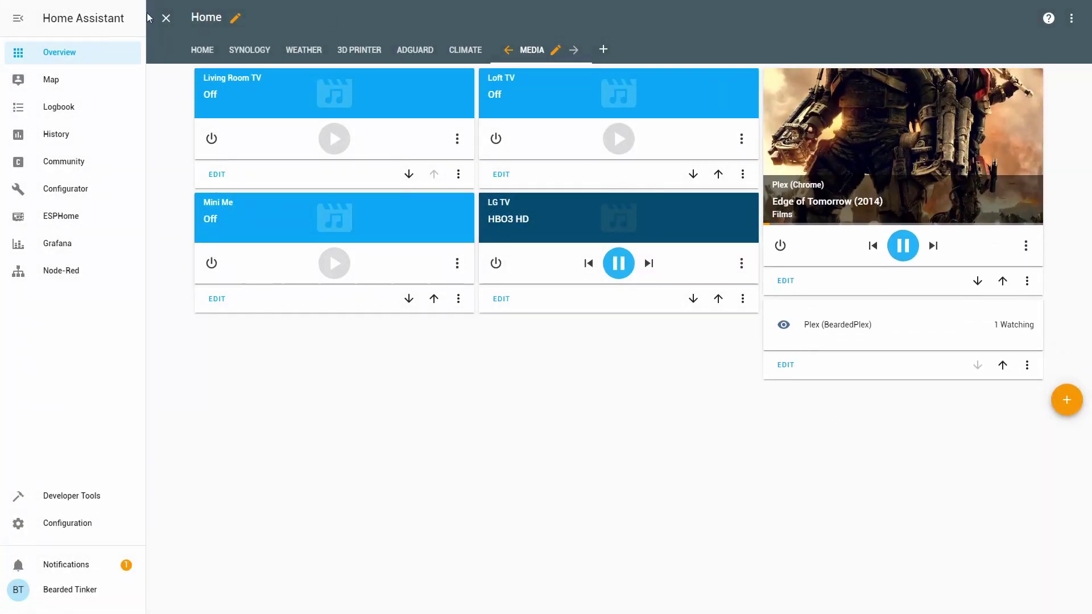
{"action": "left_click", "coordinate": [165, 18]}
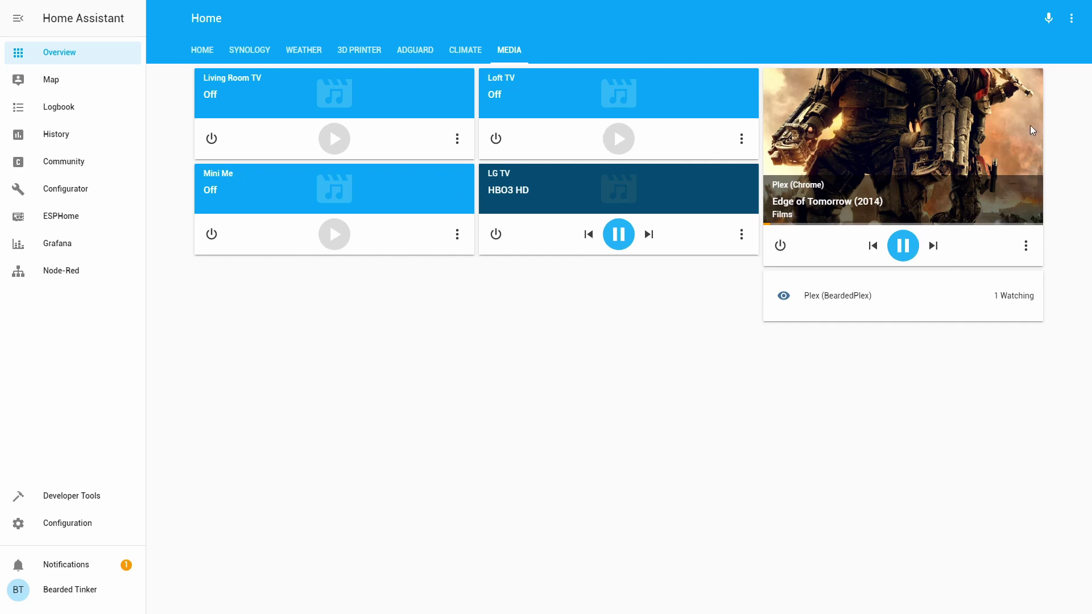
Step: Pause and resume Edge of Tomorrow, then review the Plex (BeardedPlex) sensor history twice
{"action": "left_click", "coordinate": [904, 248]}
{"action": "left_click", "coordinate": [904, 248]}
{"action": "left_click", "coordinate": [840, 307]}
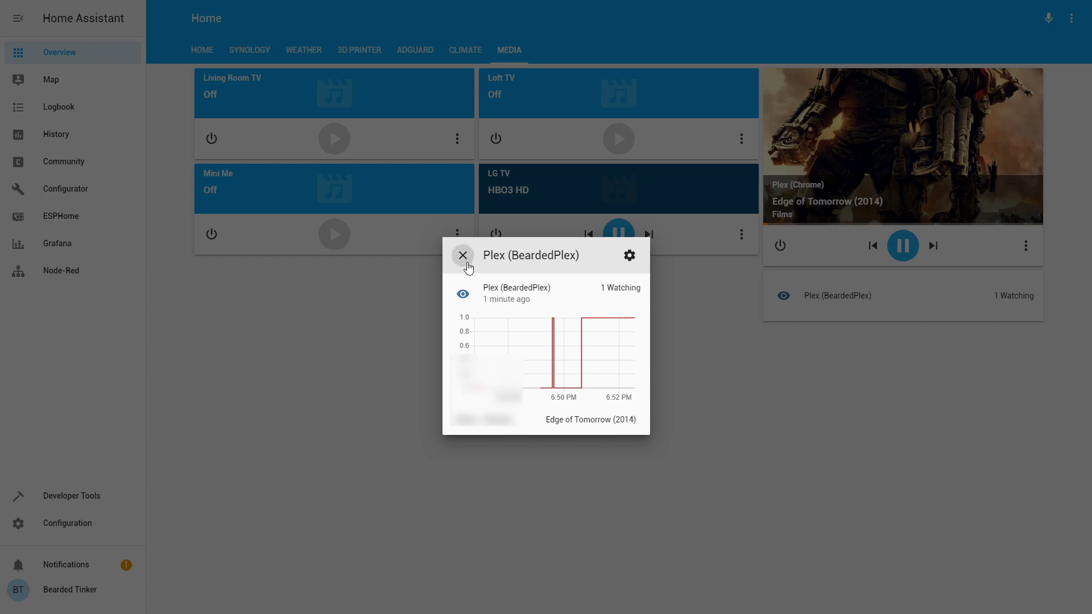
{"action": "left_click", "coordinate": [463, 256]}
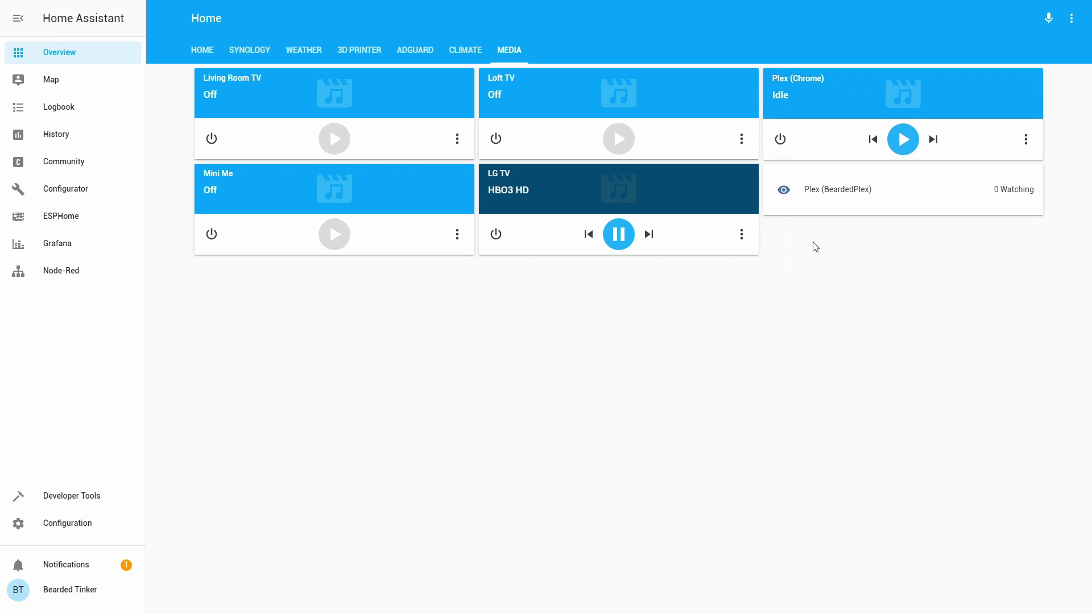
{"action": "left_click", "coordinate": [831, 190]}
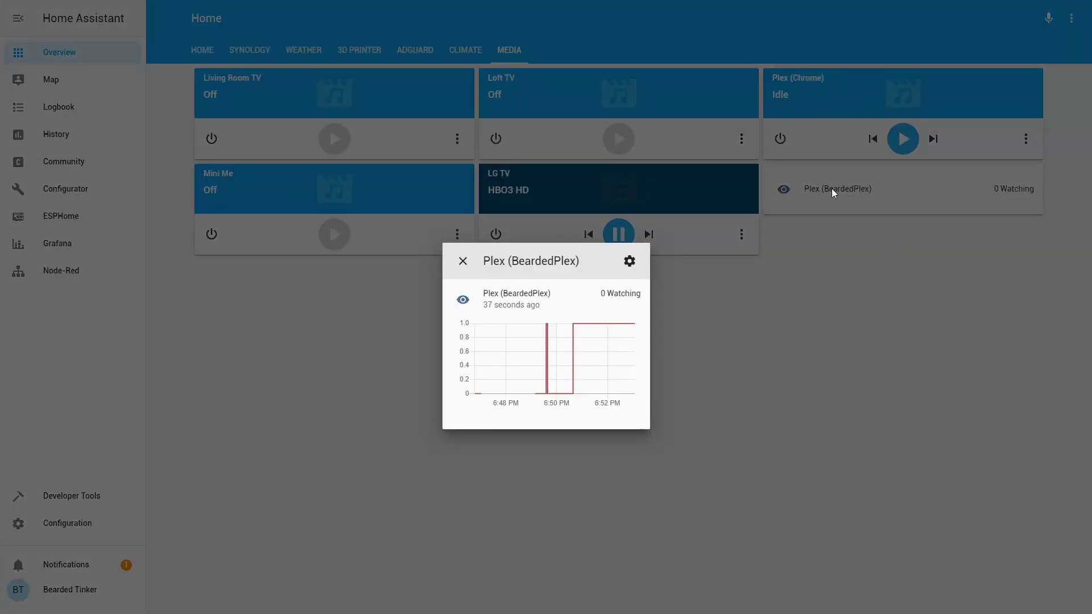
{"action": "left_click", "coordinate": [831, 189]}
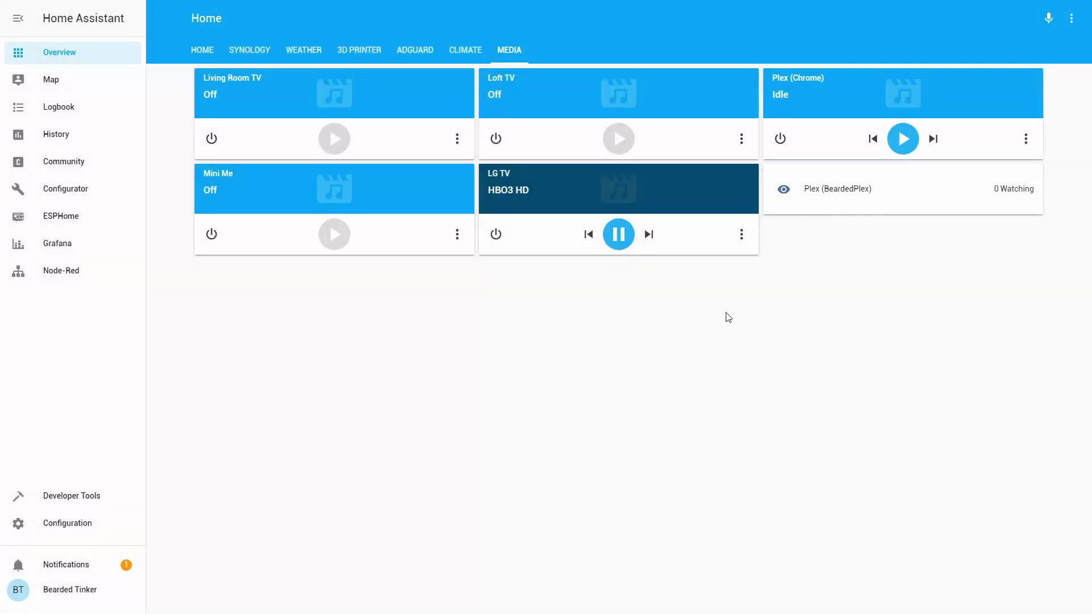